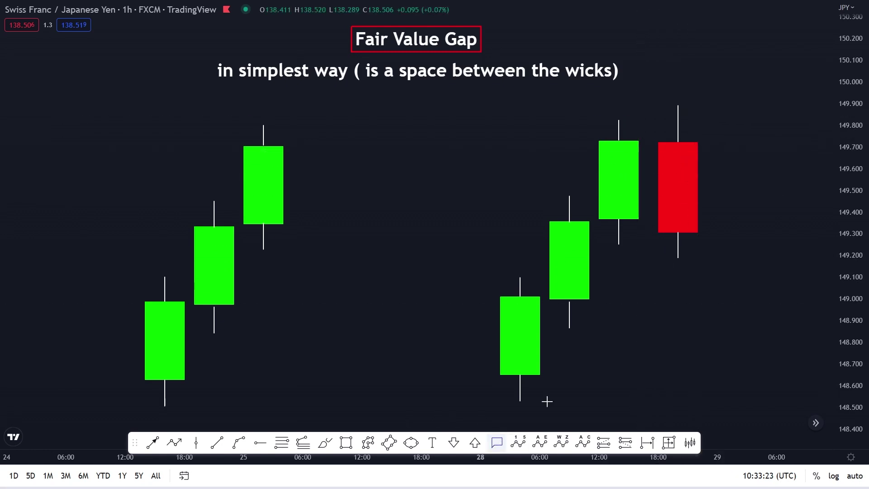
# Add a callout reading "high" that points to the tip of the red candle's upper wick
pyautogui.click(506, 437)
pyautogui.click(678, 106)
pyautogui.click(718, 72)
pyautogui.write('high')
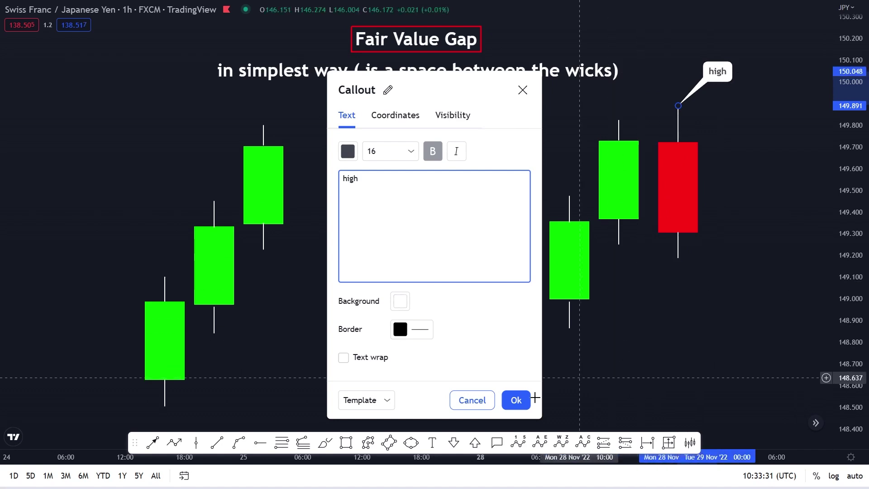
pyautogui.click(517, 399)
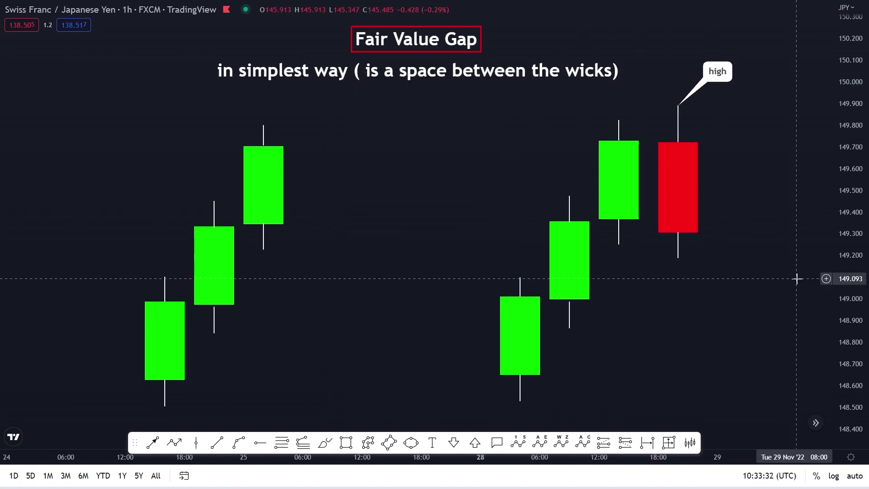
# Add a callout reading "low" that points to the tip of the red candle's lower wick
pyautogui.click(497, 442)
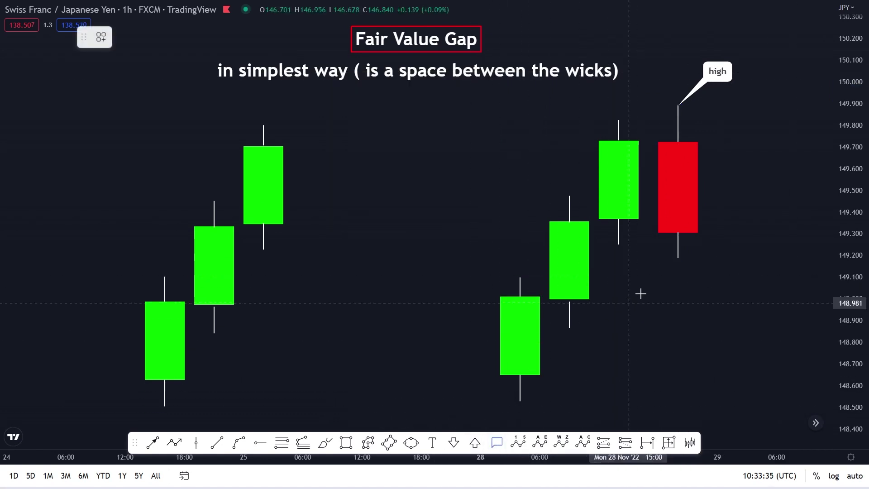
pyautogui.click(679, 261)
pyautogui.write('low')
pyautogui.click(806, 207)
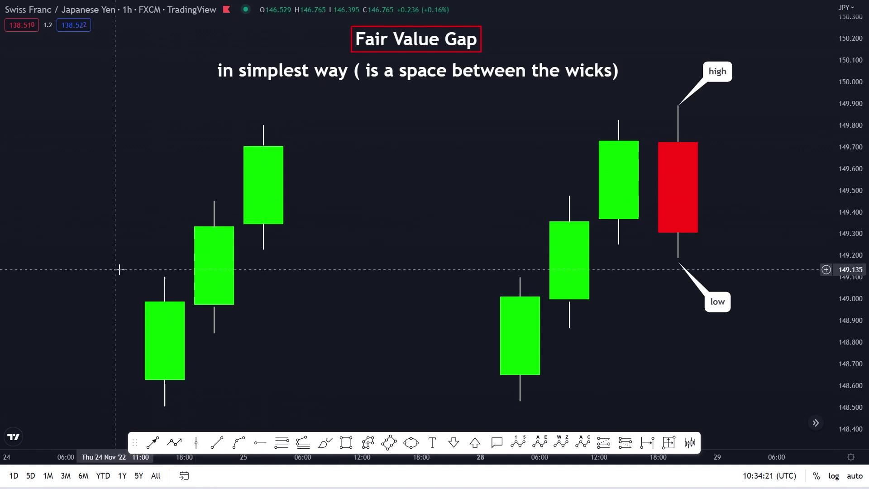
# Draw a horizontal trend line at about 149.10 from the first candle's upper wick in the three-candle group and colour it yellow
pyautogui.click(217, 442)
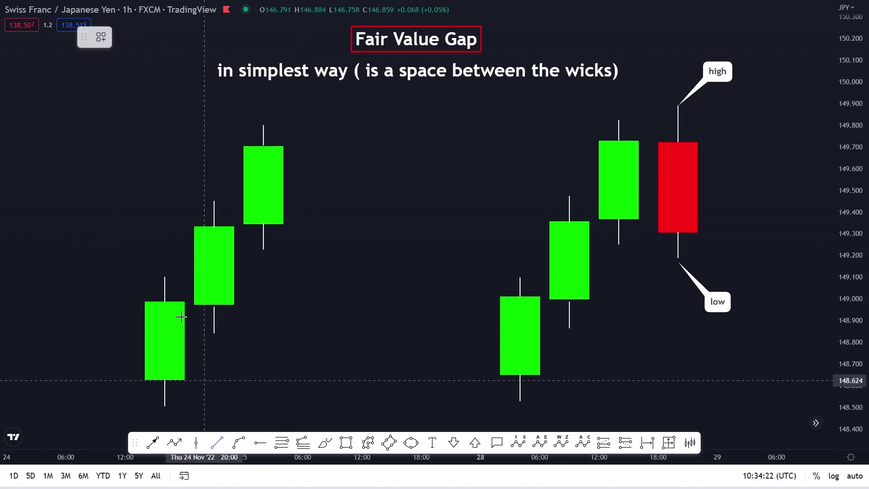
pyautogui.click(155, 277)
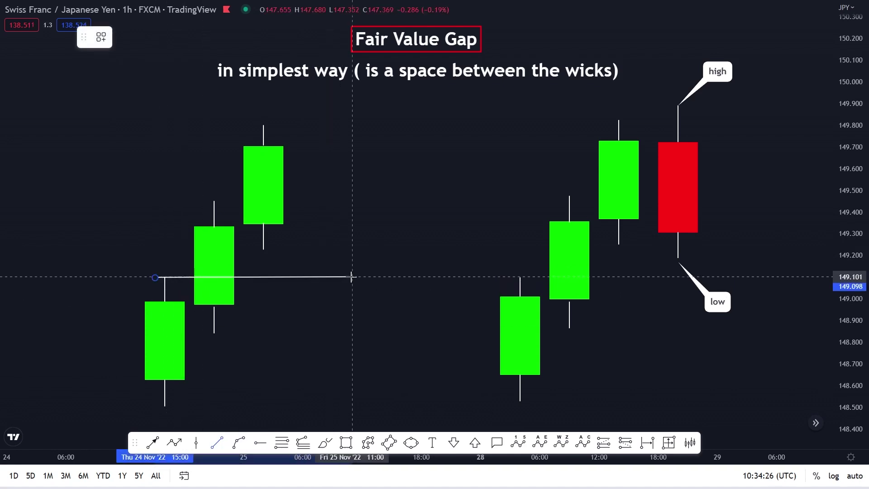
pyautogui.click(353, 278)
pyautogui.click(130, 40)
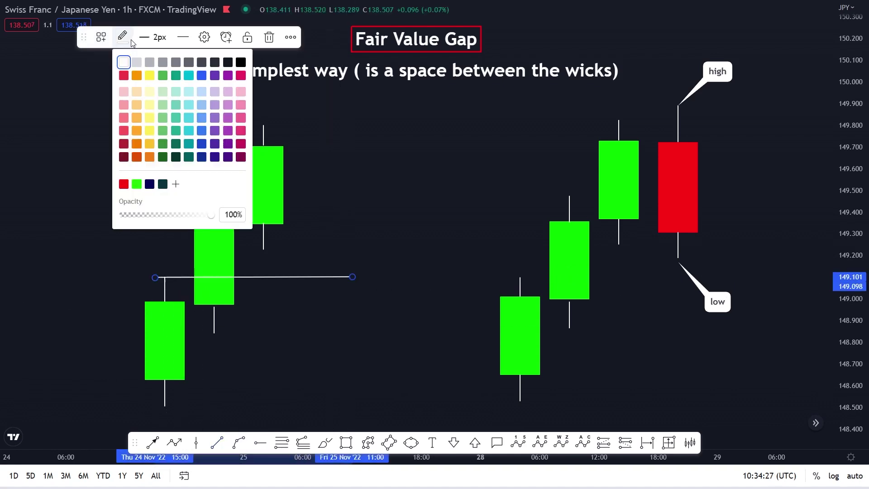
pyautogui.click(149, 77)
pyautogui.click(430, 184)
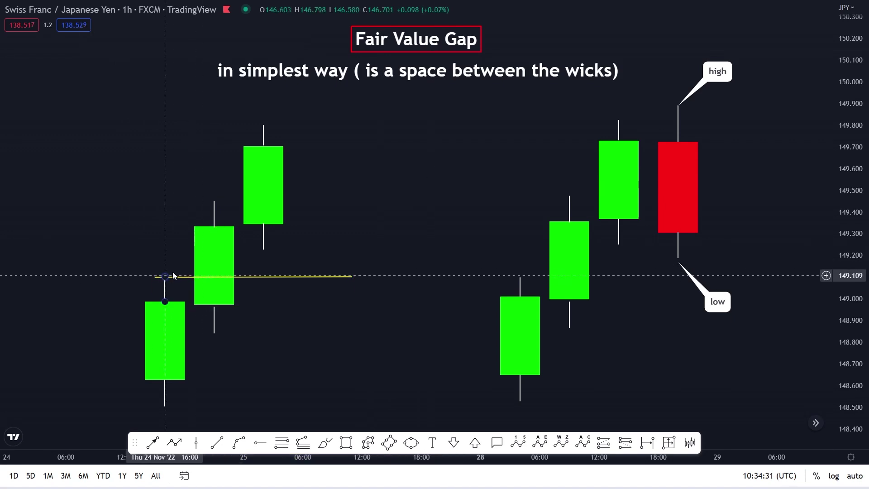
# Add a callout reading "high" at the start of the yellow line by the first candle's upper wick
pyautogui.click(497, 442)
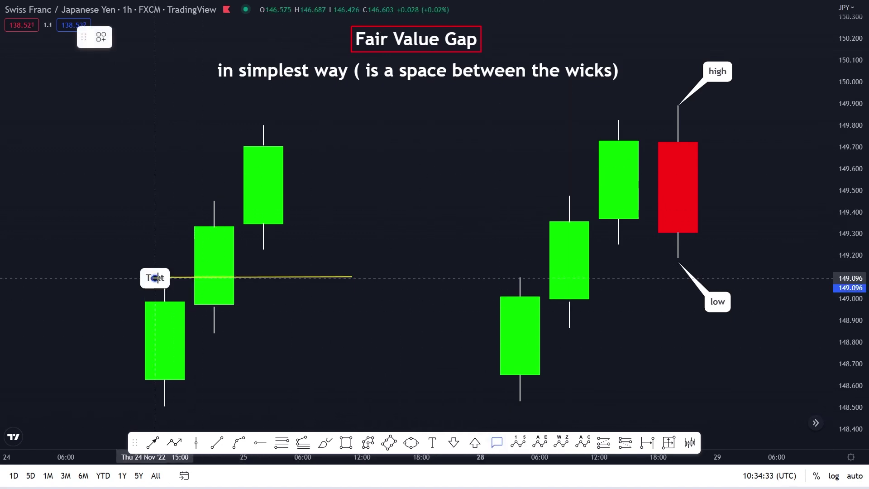
pyautogui.click(156, 277)
pyautogui.click(76, 203)
pyautogui.write('high')
pyautogui.click(516, 401)
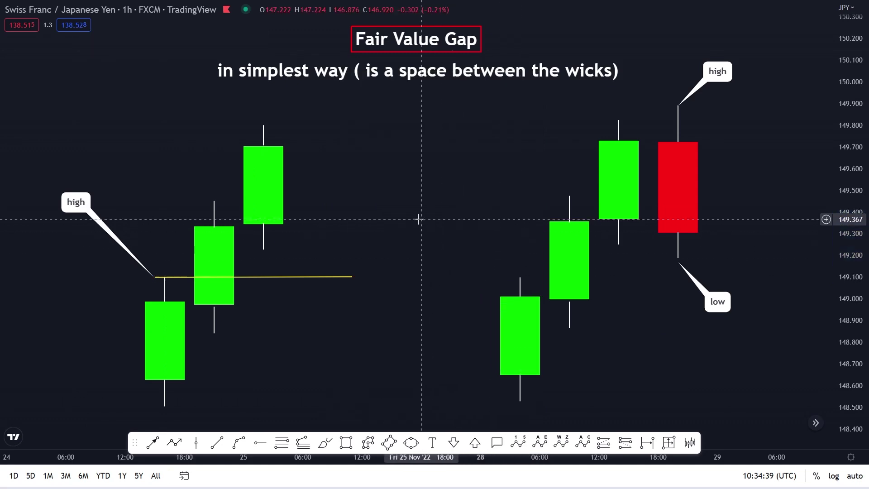
# Add a callout reading "low" that points to the third candle's lower wick in the three-candle group
pyautogui.click(496, 443)
pyautogui.click(264, 250)
pyautogui.click(383, 242)
pyautogui.write('low')
pyautogui.click(514, 400)
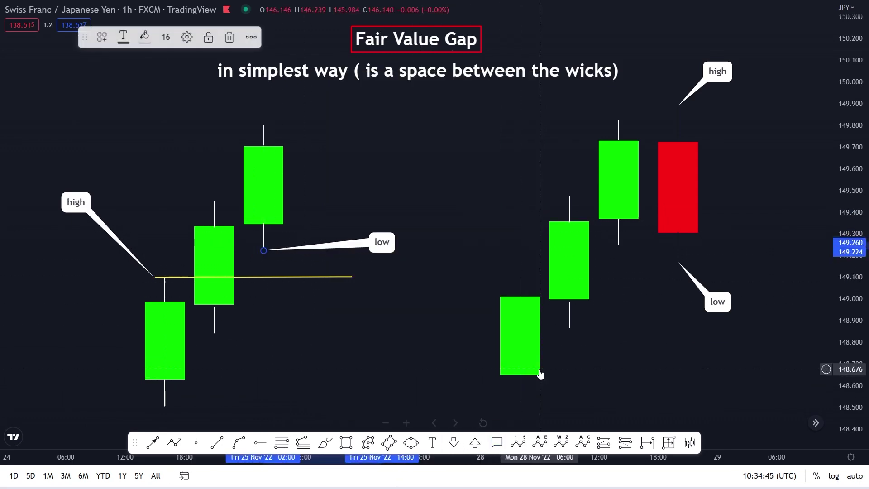
pyautogui.click(161, 188)
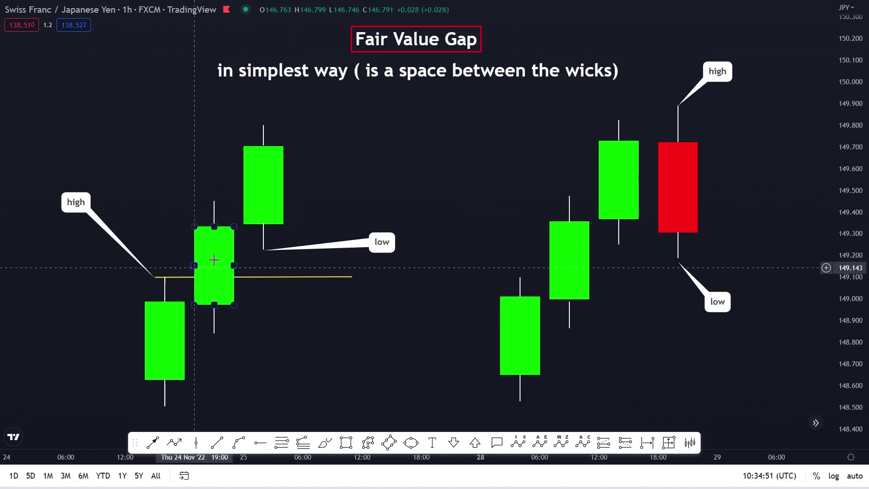
# Draw a rectangle over the gap between the first candle's high and third candle's low, and move the "low" callout above it
pyautogui.click(345, 442)
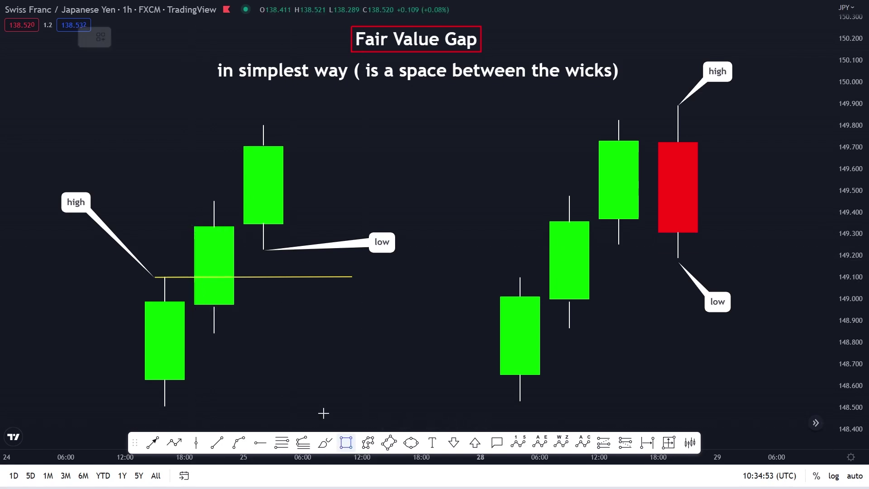
pyautogui.click(161, 277)
pyautogui.click(346, 250)
pyautogui.moveTo(382, 242); pyautogui.dragTo(353, 208)
pyautogui.click(436, 201)
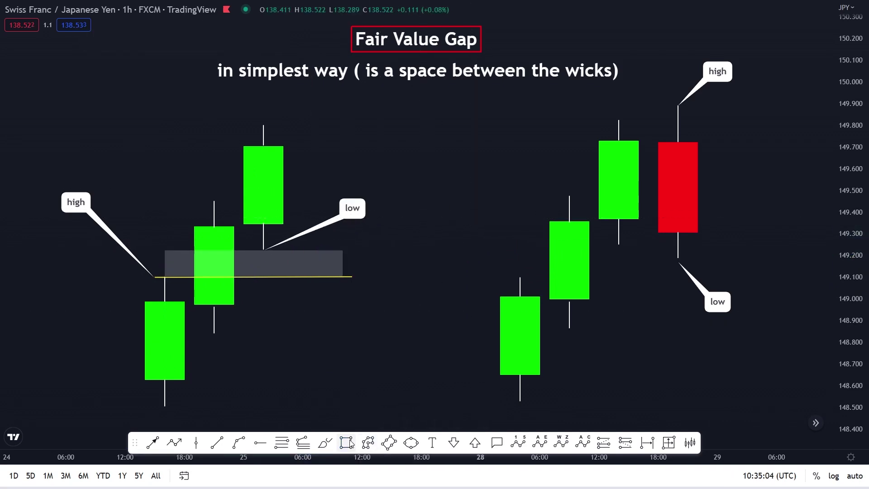
# Draw a gap rectangle in the four-candle group from the first candle's high to the third candle's low, extending past the red candle
pyautogui.click(351, 443)
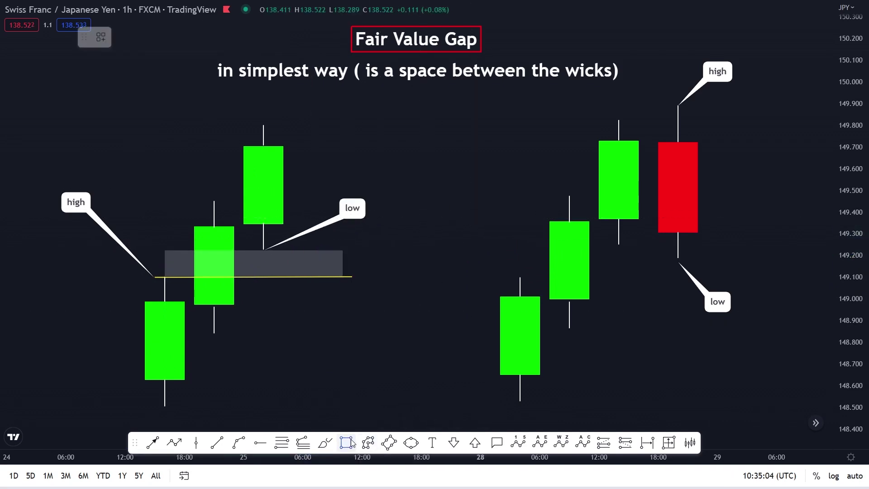
pyautogui.click(511, 277)
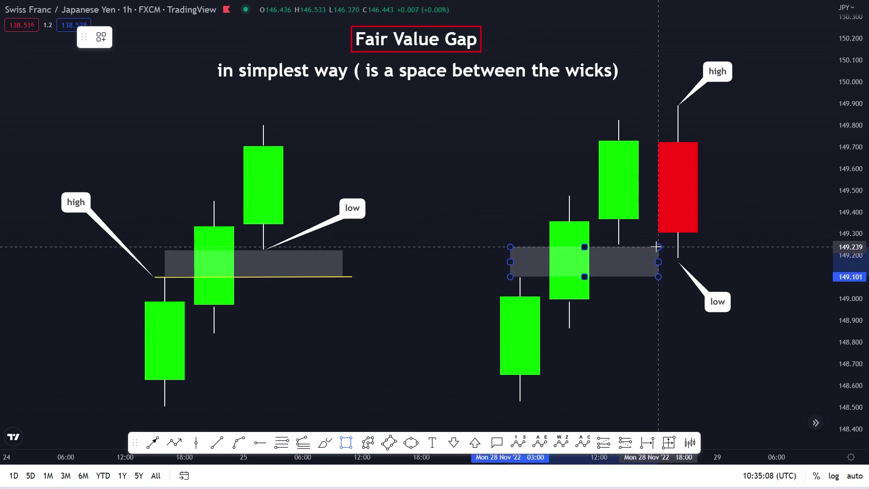
pyautogui.click(718, 245)
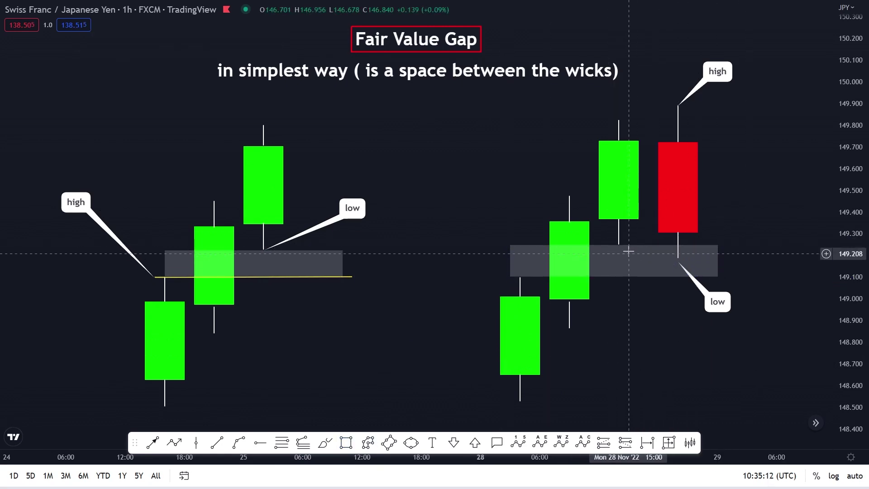
# Draw a horizontal trend line at about 149.10 along the rectangle's lower edge, and move the "low" callout away from the red candle's wick
pyautogui.click(217, 444)
pyautogui.click(510, 277)
pyautogui.click(736, 278)
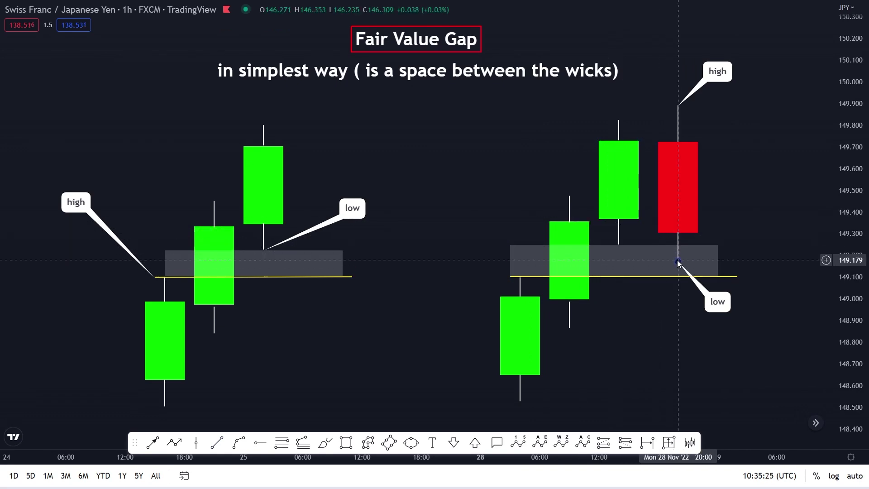
pyautogui.moveTo(678, 262); pyautogui.dragTo(698, 260)
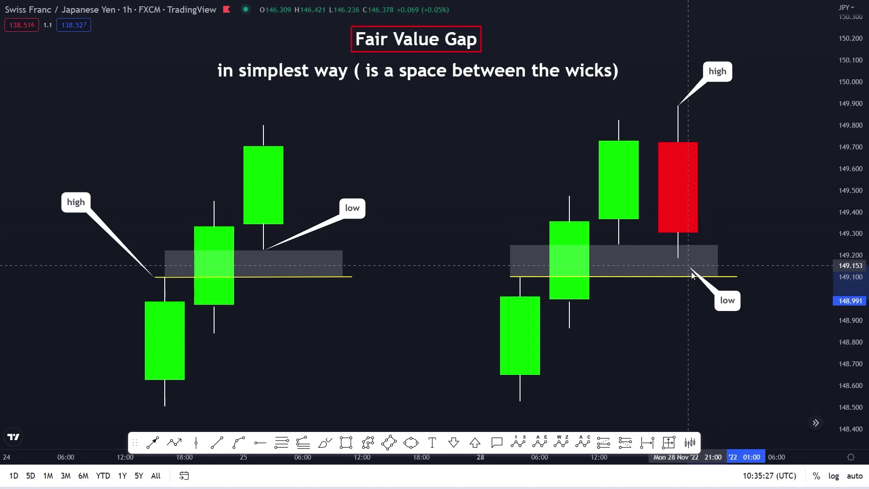
pyautogui.click(752, 210)
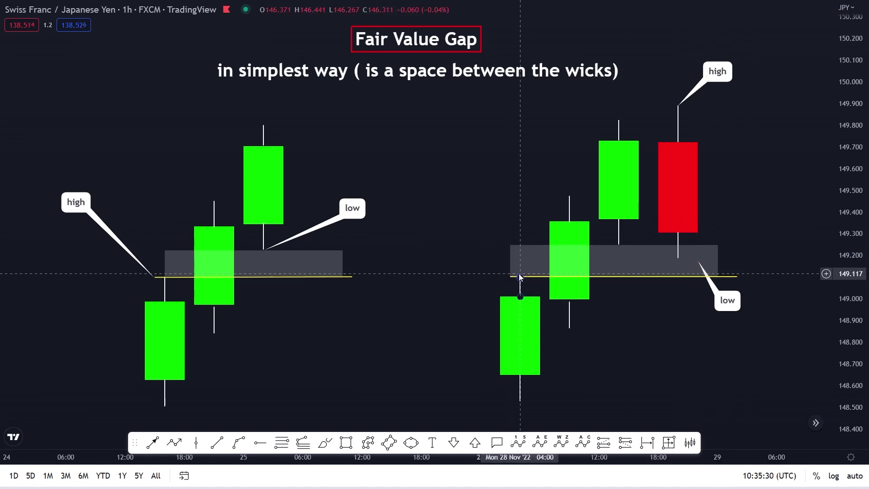
# Shorten the red candle's lower wick to about 149.24 and extend the adjacent green candle's lower wick to about 149.11
pyautogui.click(678, 258)
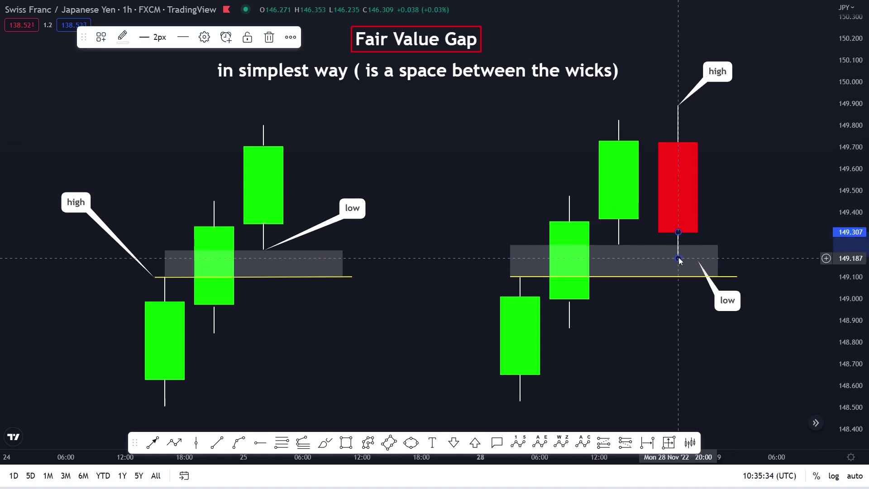
pyautogui.moveTo(678, 258); pyautogui.dragTo(679, 276)
pyautogui.click(751, 181)
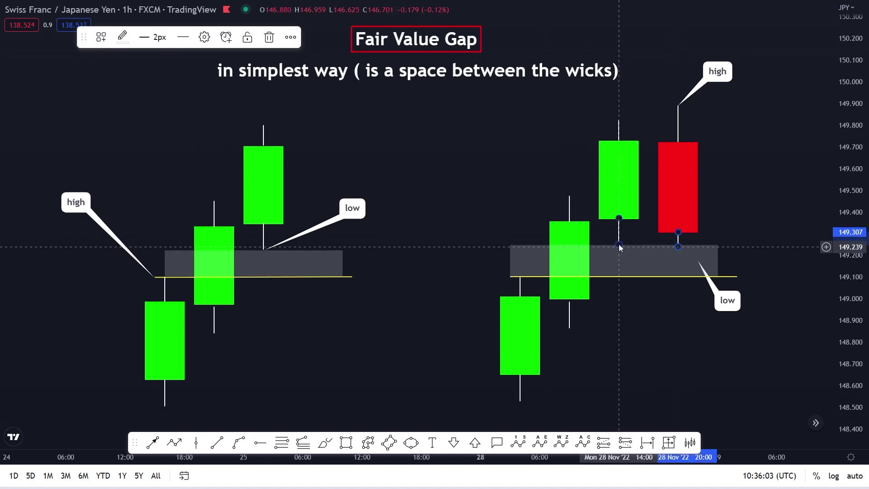
pyautogui.click(619, 275)
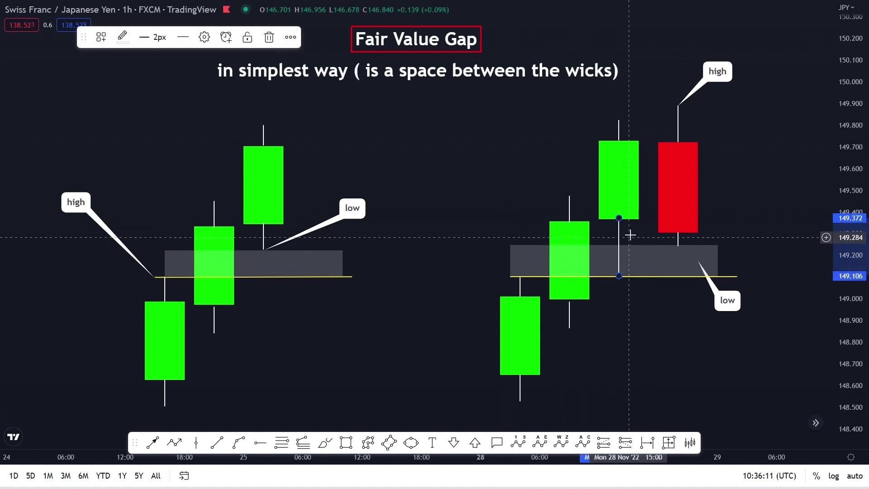
pyautogui.click(666, 321)
# Delete the "high" and "low" callouts beside the red candle
pyautogui.moveTo(666, 321); pyautogui.dragTo(553, 322)
pyautogui.click(606, 89)
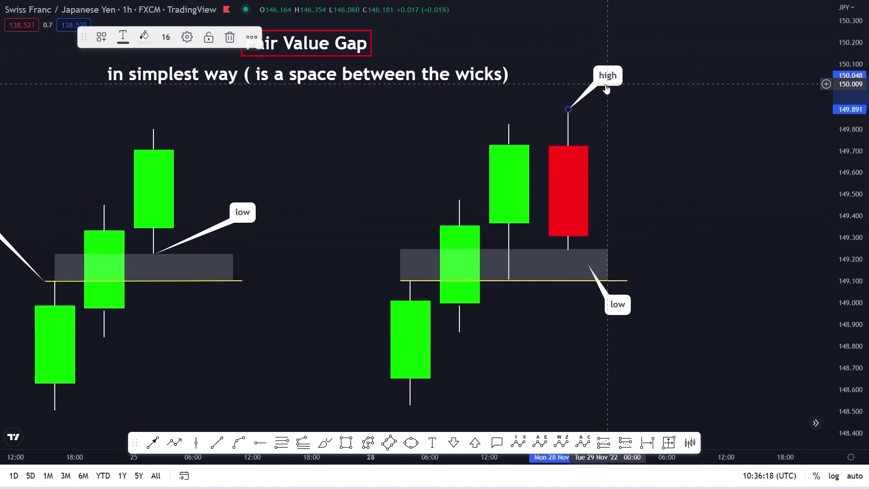
pyautogui.press('Delete')
pyautogui.click(621, 311)
pyautogui.press('Delete')
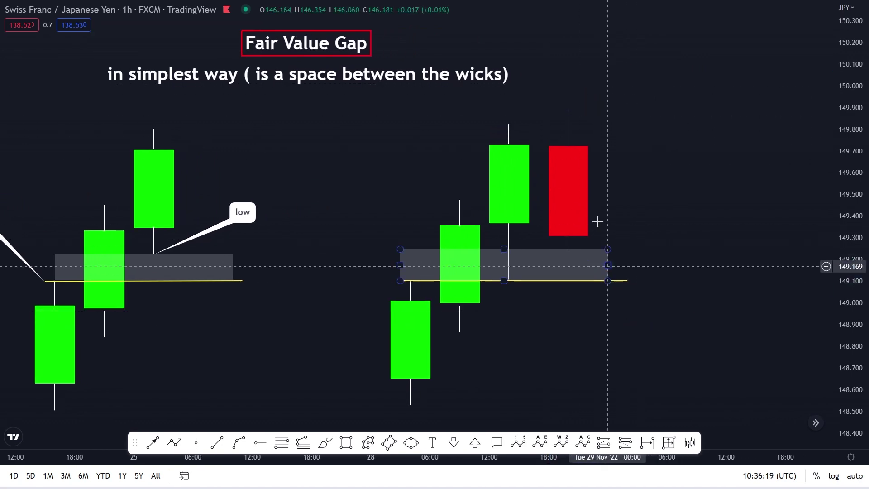
# Duplicate the red candle with its wicks and place the copy higher and further along the chart
pyautogui.moveTo(548, 102); pyautogui.dragTo(629, 244)
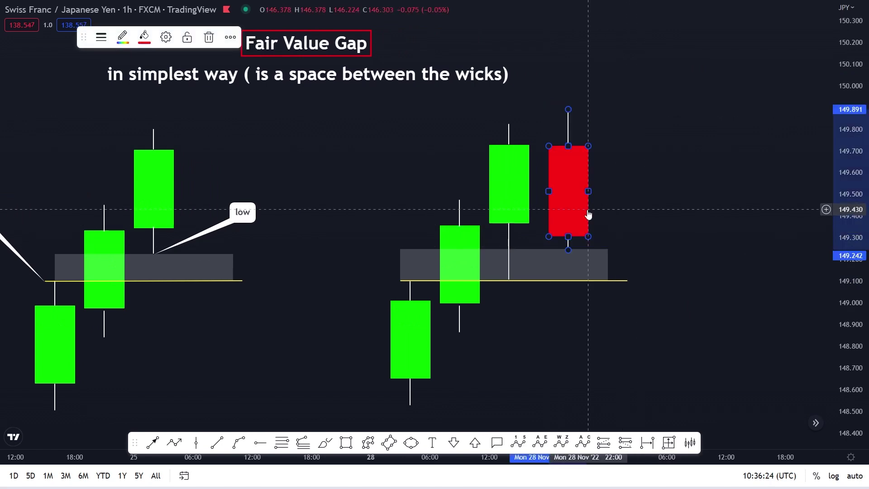
pyautogui.moveTo(589, 210)
pyautogui.mouseDown()
pyautogui.moveTo(646, 97)
pyautogui.moveTo(659, 109)
pyautogui.mouseUp()
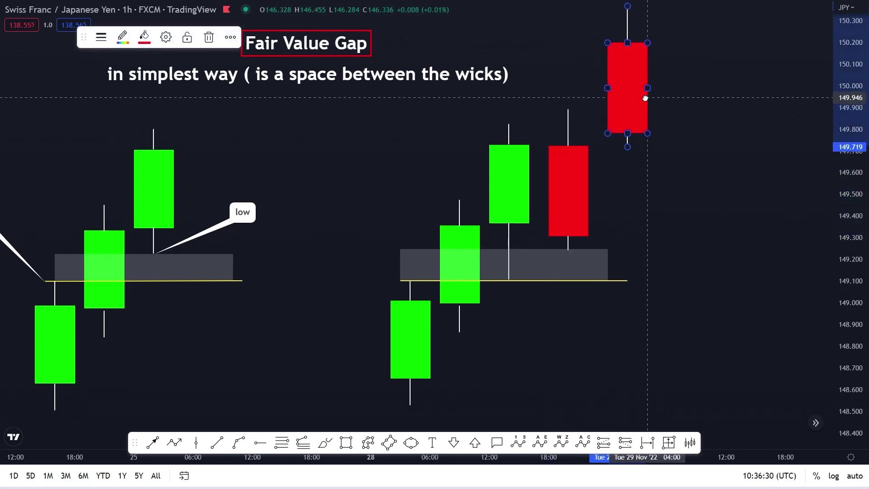
pyautogui.click(698, 170)
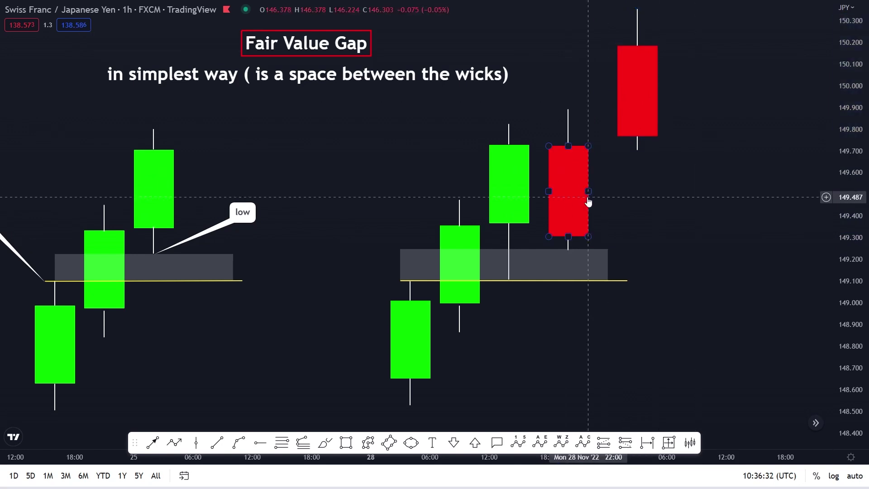
# Delete the original red candle's body and both of its wicks, keeping the higher copy
pyautogui.click(585, 196)
pyautogui.press('Delete')
pyautogui.click(568, 129)
pyautogui.press('Delete')
pyautogui.click(568, 243)
pyautogui.press('Delete')
# Shorten the third green candle's lower wick to about 149.26, just above the gap rectangle
pyautogui.click(508, 280)
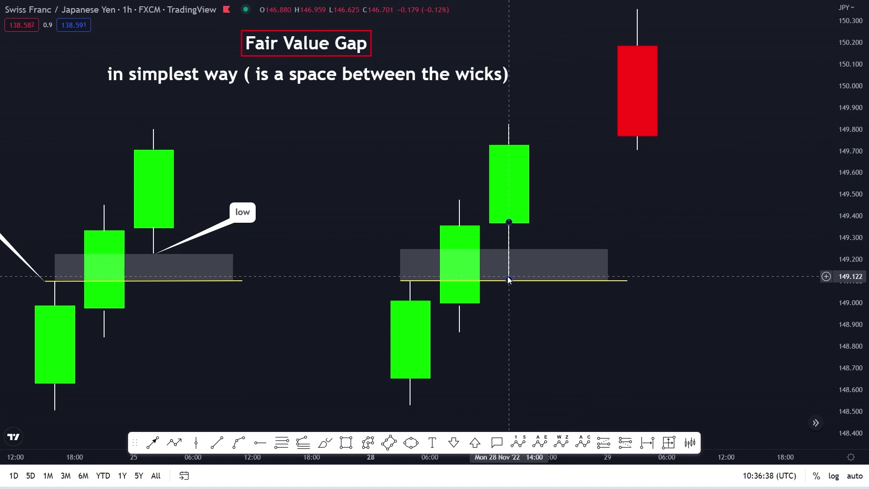
pyautogui.moveTo(508, 274); pyautogui.dragTo(510, 252)
pyautogui.moveTo(513, 266); pyautogui.dragTo(517, 231)
pyautogui.click(661, 202)
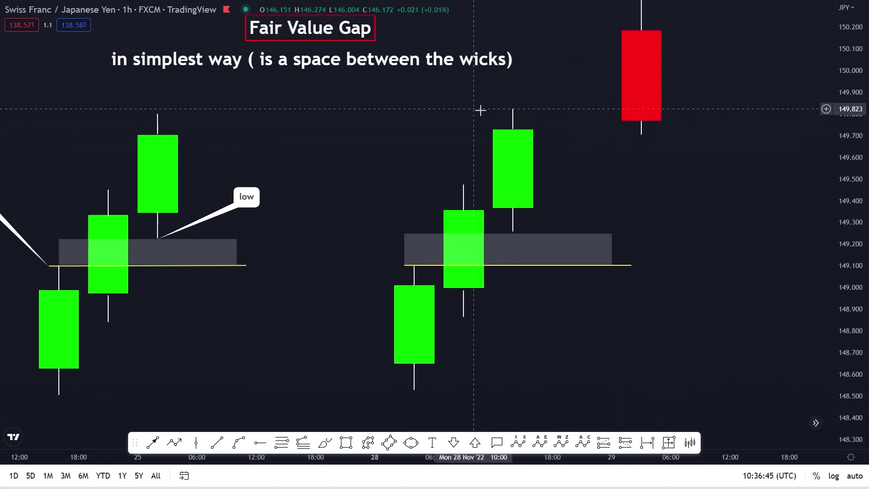
# Duplicate the third green candle with its wicks and place the copy higher, between it and the red candle
pyautogui.moveTo(483, 110); pyautogui.dragTo(573, 220)
pyautogui.moveTo(573, 220); pyautogui.dragTo(573, 221)
pyautogui.click(605, 186)
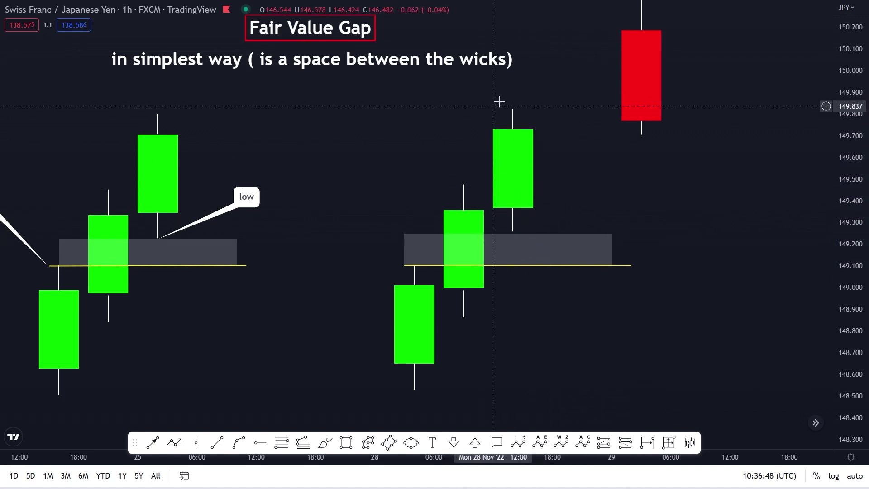
pyautogui.click(533, 161)
pyautogui.moveTo(533, 161); pyautogui.dragTo(595, 77)
pyautogui.click(705, 179)
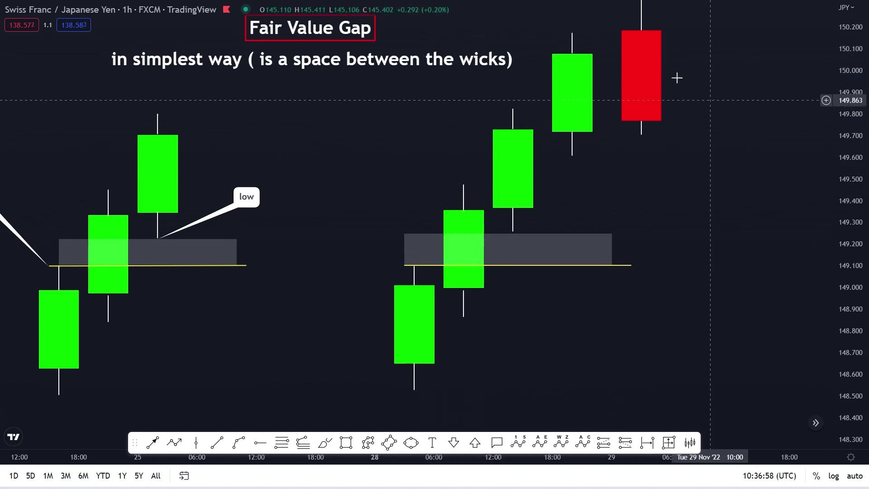
# Copy the red candle with its wicks in front of the group's first green candle and shorten the copy's upper wick to about 149.17
pyautogui.moveTo(617, 6); pyautogui.dragTo(696, 131)
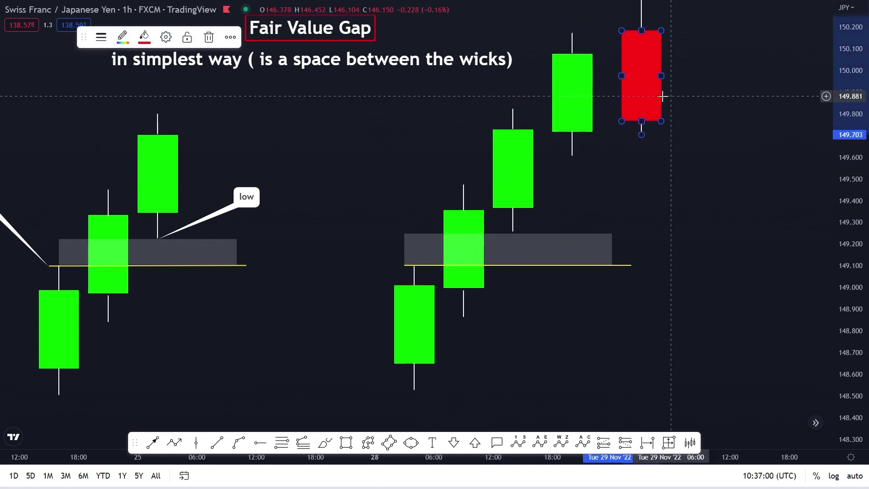
pyautogui.moveTo(662, 109)
pyautogui.mouseDown()
pyautogui.moveTo(351, 349)
pyautogui.moveTo(369, 316)
pyautogui.moveTo(381, 347)
pyautogui.mouseUp()
pyautogui.click(553, 308)
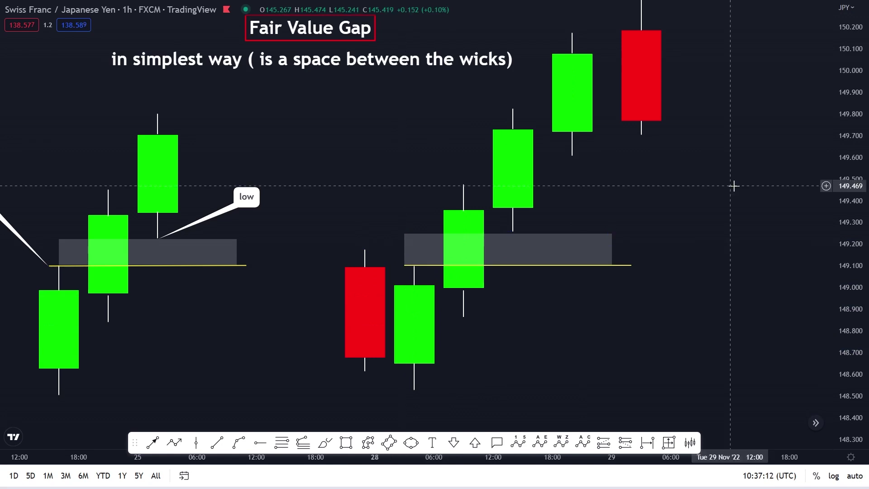
pyautogui.moveTo(732, 187); pyautogui.dragTo(722, 194)
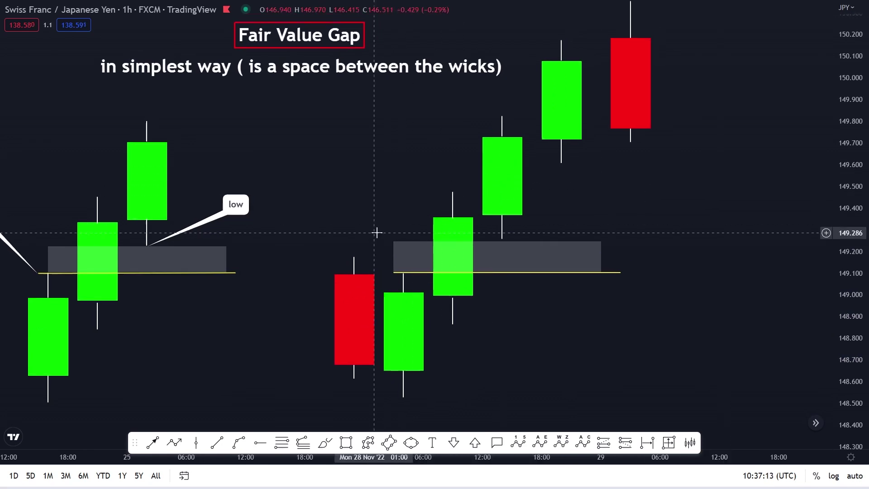
# Shift the yellow line to start at the first red candle and extend the gap rectangle beyond the last red candle
pyautogui.moveTo(586, 273); pyautogui.dragTo(525, 274)
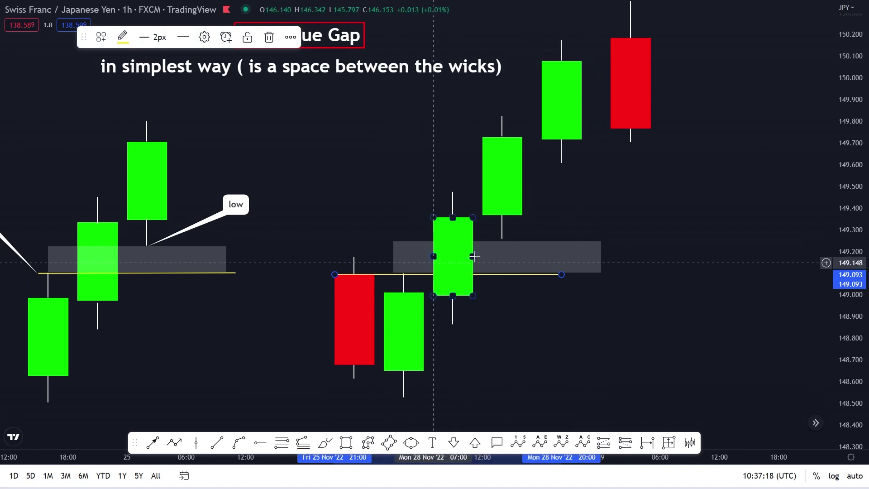
pyautogui.moveTo(601, 257); pyautogui.dragTo(789, 256)
pyautogui.click(704, 173)
# Extend the last red candle's lower wick to about 149.17 and move the yellow line to join it with the first red candle's high
pyautogui.click(631, 143)
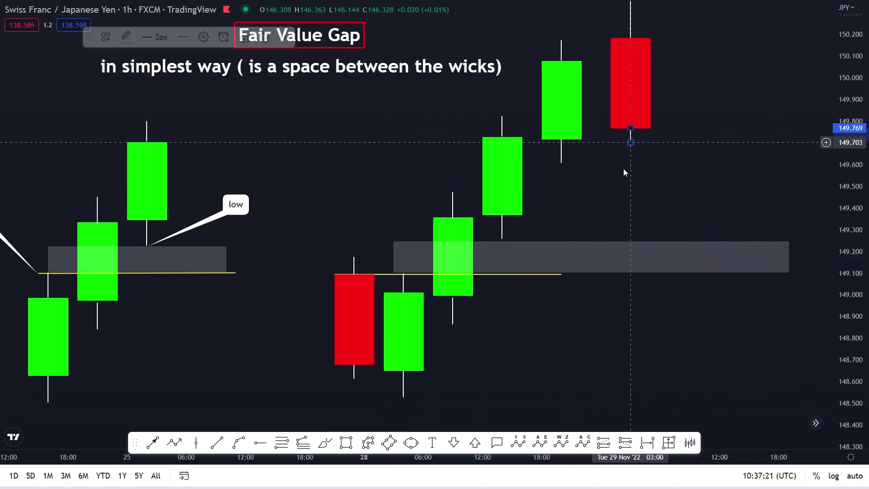
pyautogui.click(634, 257)
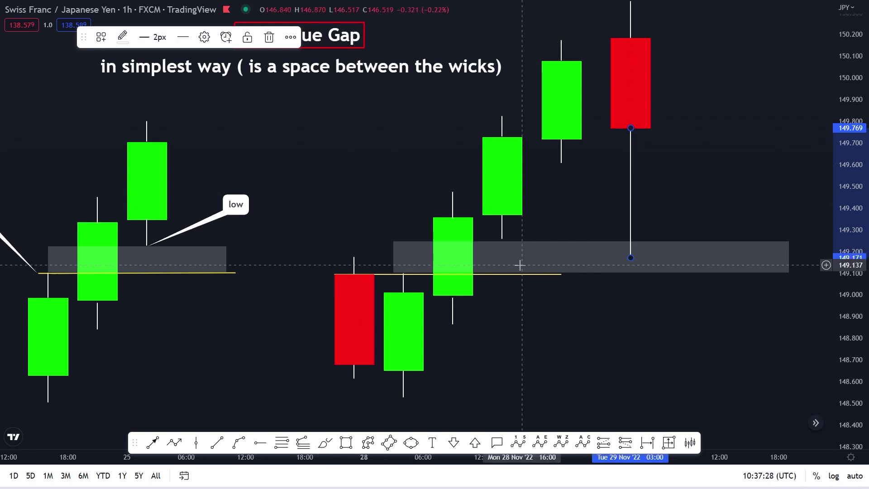
pyautogui.moveTo(524, 278); pyautogui.dragTo(650, 258)
pyautogui.click(706, 192)
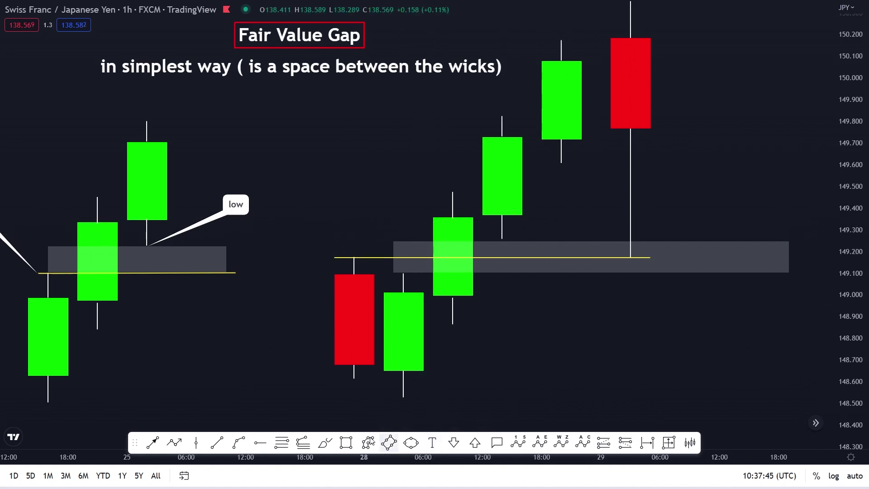
# Draw a second gap rectangle from about 149.47 to 149.60, between the second green candle's high and the fourth green candle's low
pyautogui.click(345, 443)
pyautogui.click(442, 192)
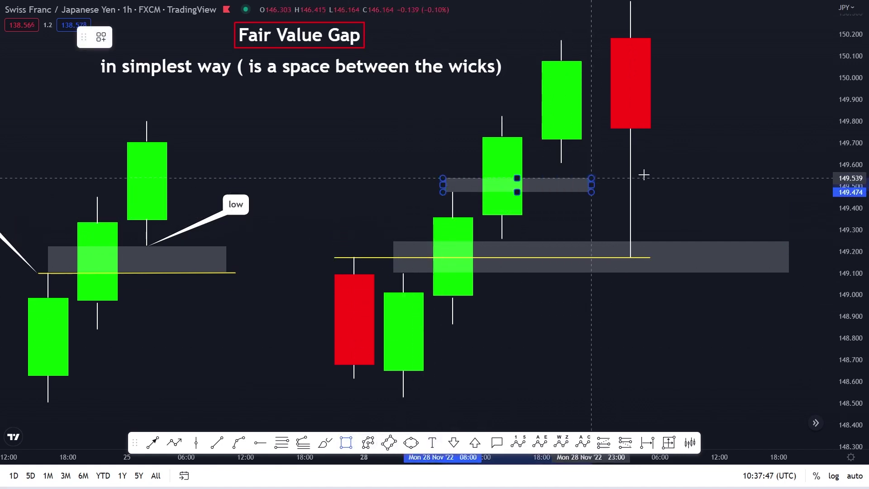
pyautogui.click(709, 165)
pyautogui.click(652, 130)
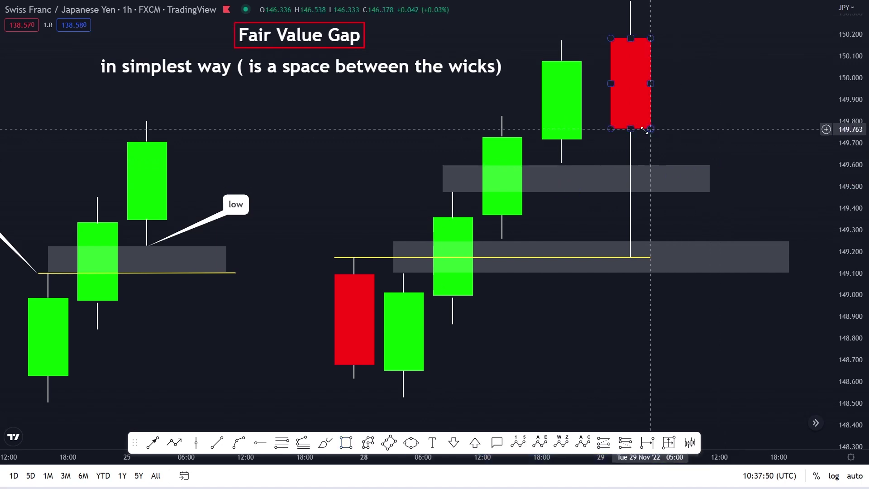
pyautogui.click(661, 245)
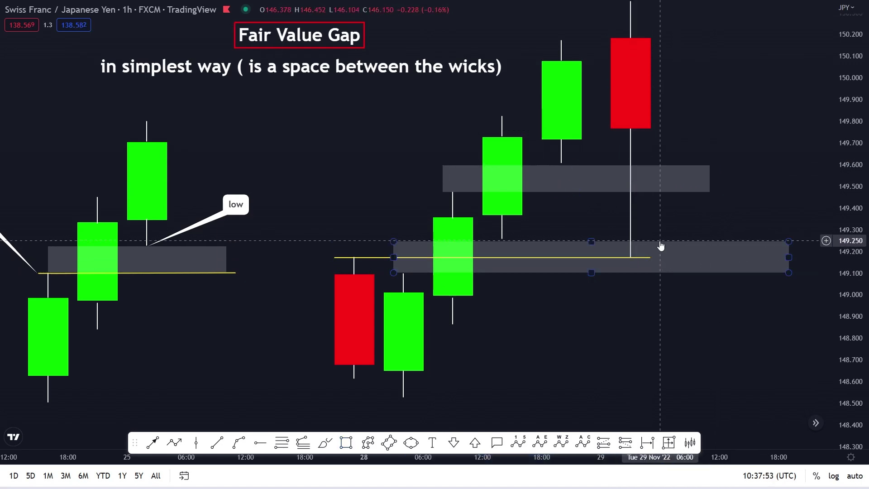
pyautogui.click(654, 235)
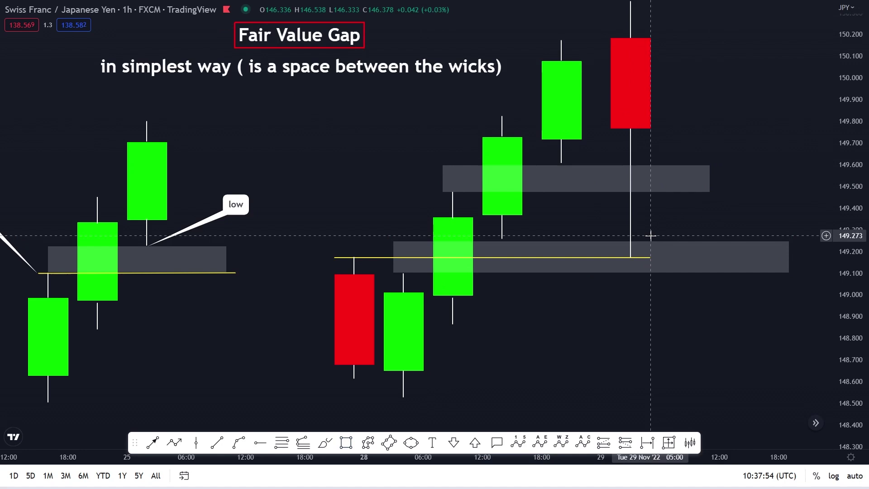
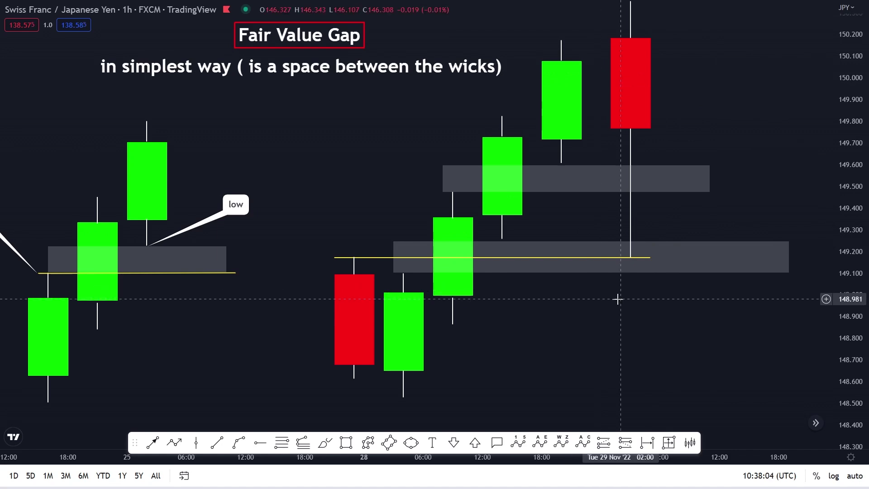
# Draw a rectangle from about 147.70 to 147.90, starting at the 24 Nov 05:00 candle and extending past the later swing high
pyautogui.moveTo(617, 299)
pyautogui.mouseDown()
pyautogui.moveTo(570, 327)
pyautogui.moveTo(619, 361)
pyautogui.moveTo(658, 341)
pyautogui.mouseUp()
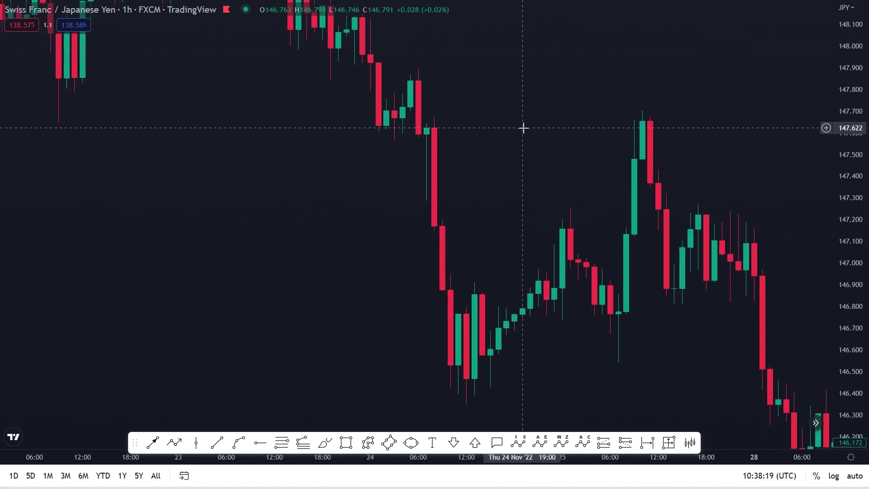
pyautogui.moveTo(523, 126); pyautogui.dragTo(529, 90)
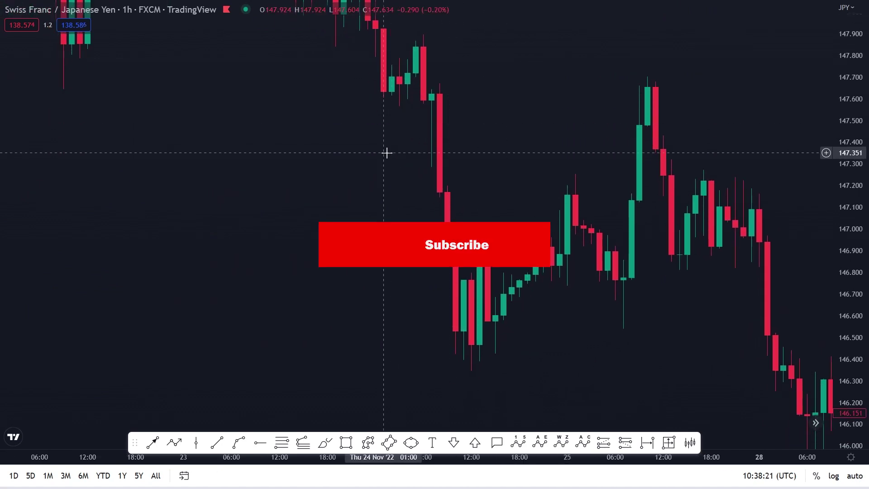
pyautogui.moveTo(554, 98); pyautogui.dragTo(424, 130)
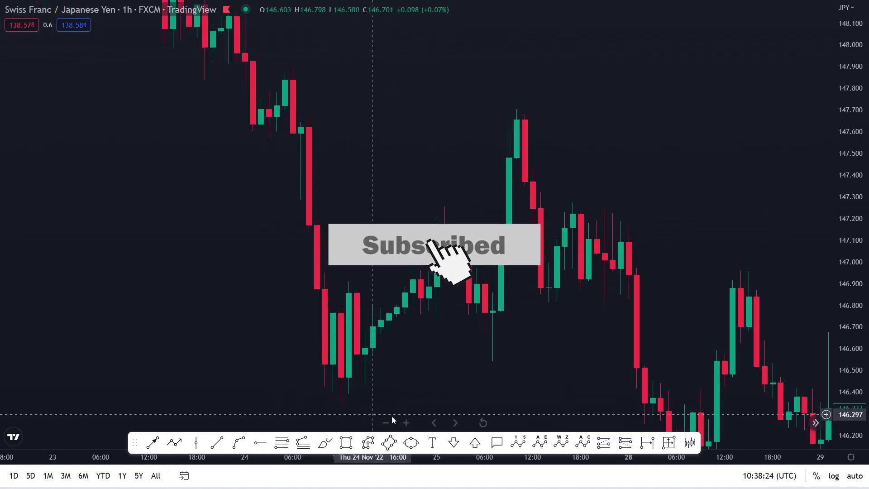
pyautogui.click(346, 443)
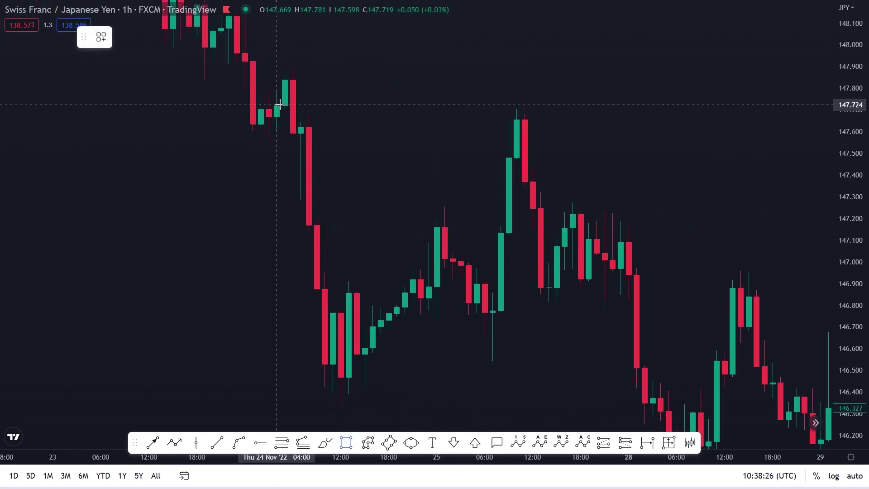
pyautogui.moveTo(285, 110)
pyautogui.mouseDown()
pyautogui.moveTo(588, 66)
pyautogui.moveTo(621, 70)
pyautogui.mouseUp()
pyautogui.moveTo(620, 70); pyautogui.dragTo(630, 68)
pyautogui.click(516, 200)
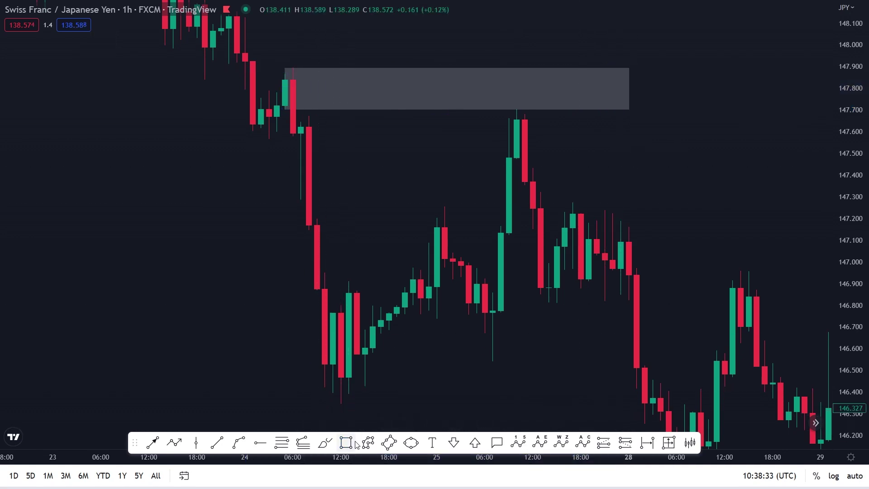
# Draw a second rectangle below the first, from about 147.29 to 147.67, starting at the 24 Nov 07:00 candle
pyautogui.click(355, 444)
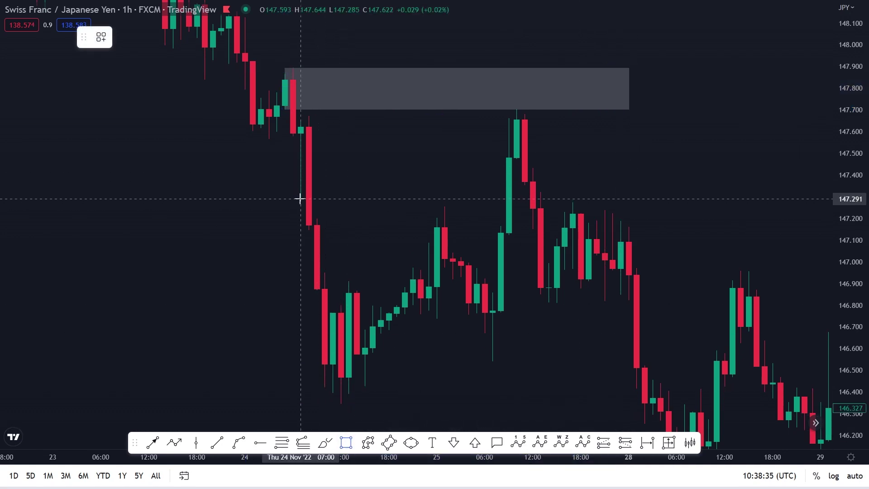
pyautogui.moveTo(300, 199); pyautogui.dragTo(581, 116)
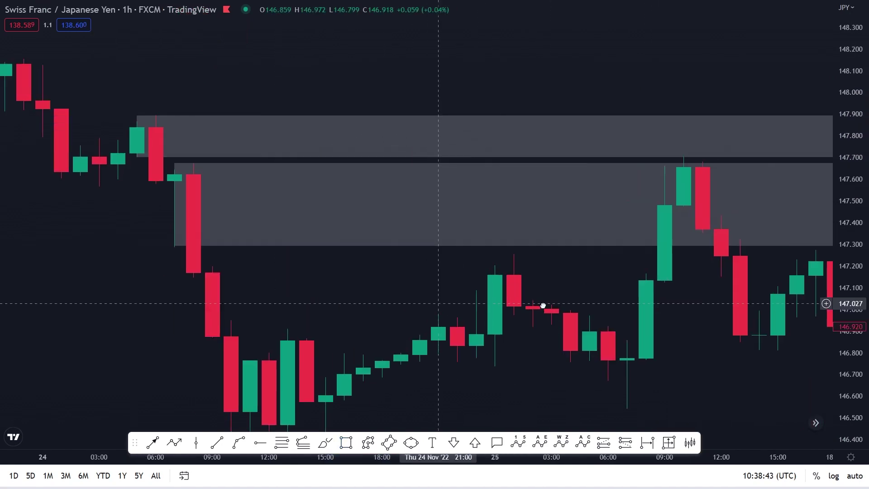
# Add a callout reading "fair value gap" that points to the narrow space between the two rectangles at the 06:00 candle
pyautogui.moveTo(544, 306); pyautogui.dragTo(720, 311)
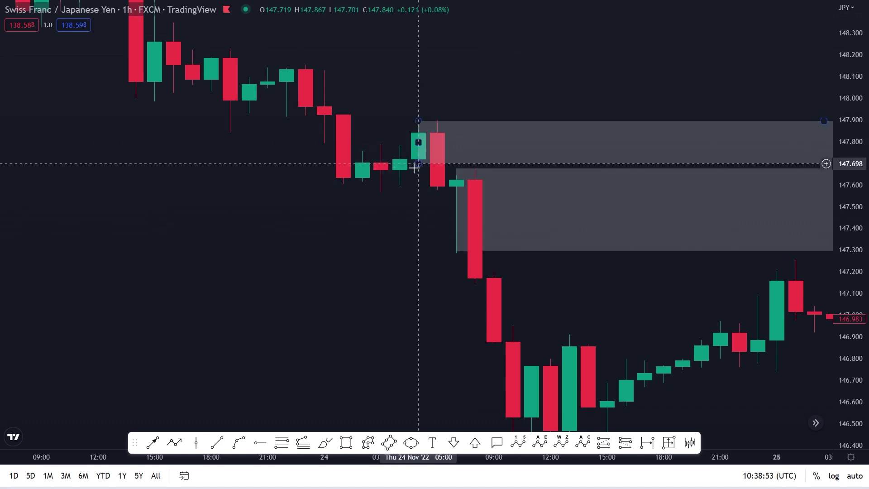
pyautogui.click(497, 442)
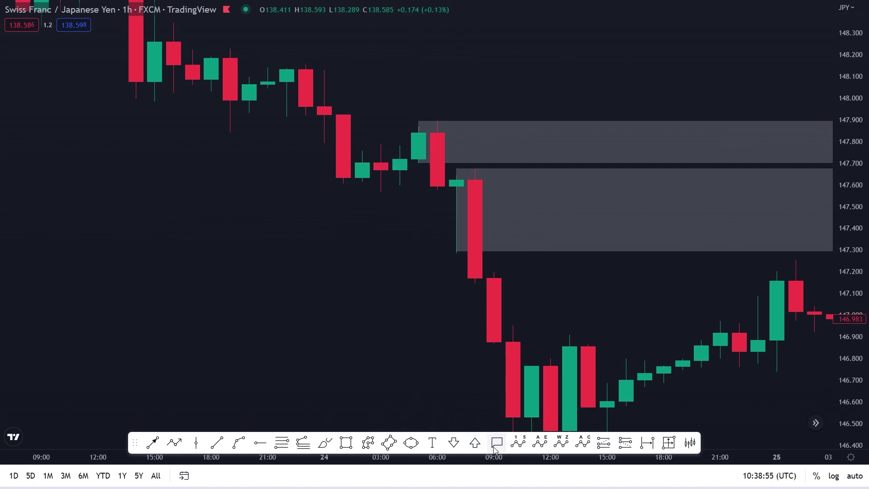
pyautogui.click(437, 167)
pyautogui.click(316, 253)
pyautogui.write('fa')
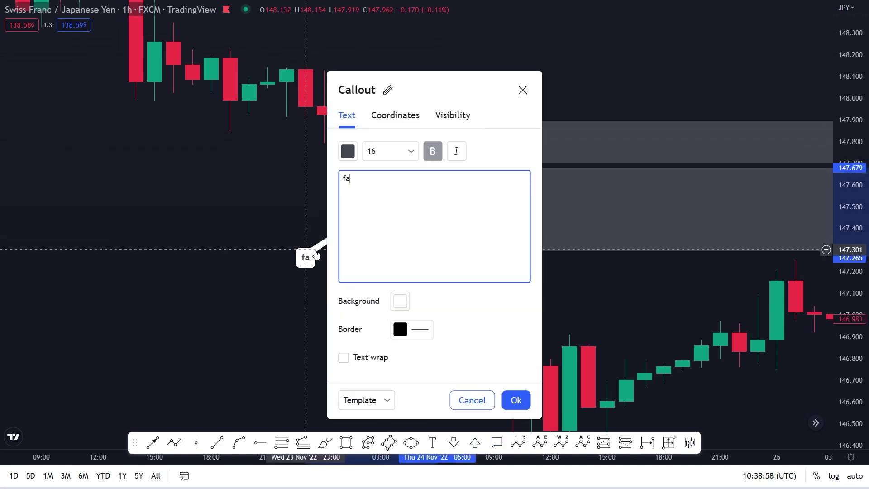
pyautogui.write('ir value gap')
pyautogui.click(516, 400)
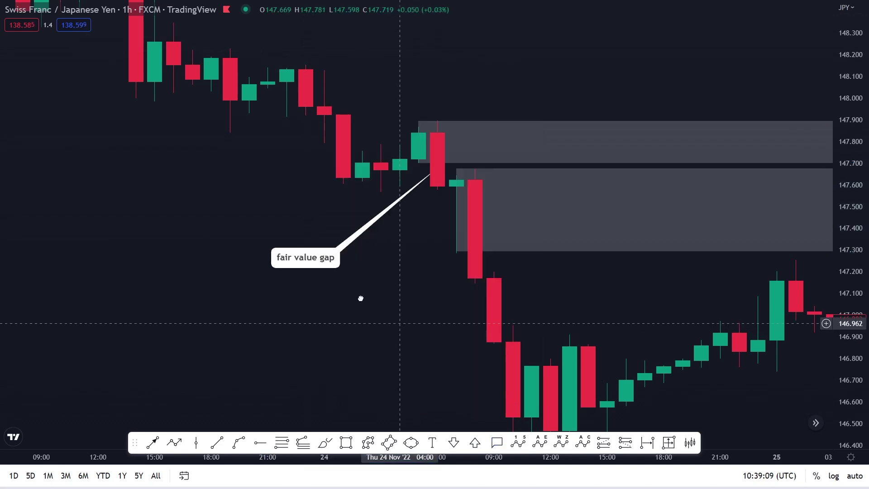
pyautogui.moveTo(361, 297); pyautogui.dragTo(333, 283)
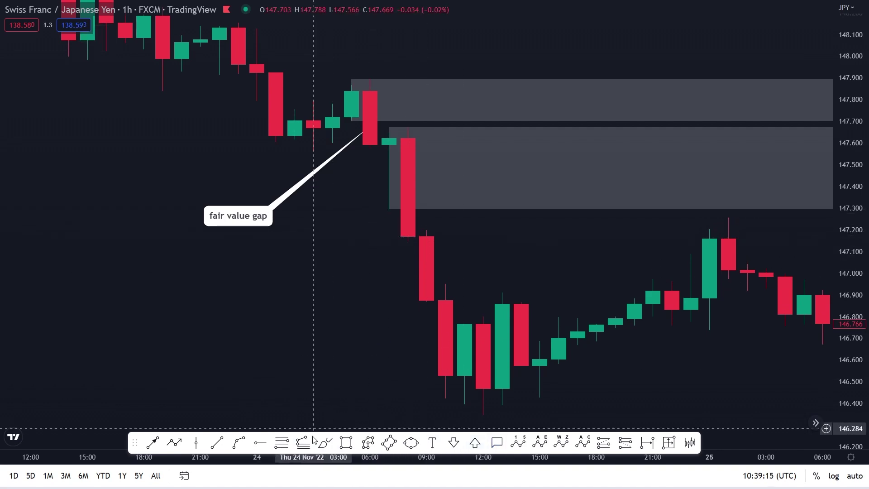
# Mark the two gaps below the rectangles with short yellow horizontal lines at about 147.29, 147.19, 147.14 and 146.96
pyautogui.hotkey('alt', 't')
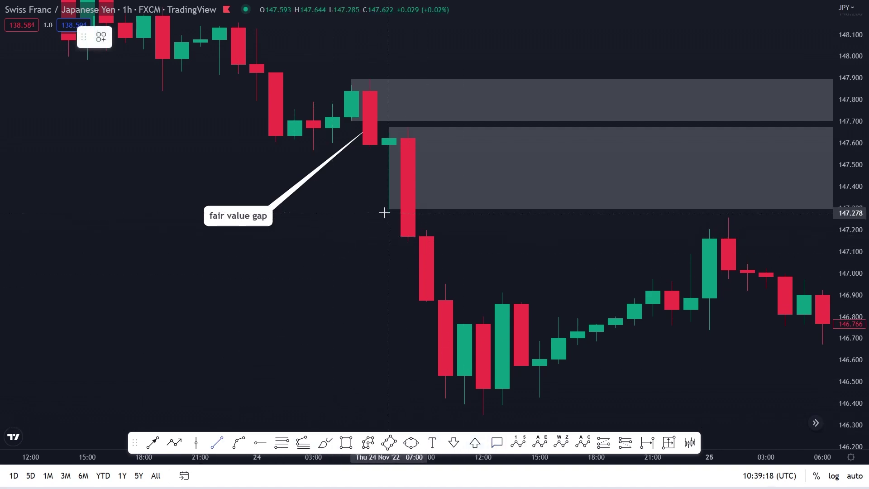
pyautogui.moveTo(385, 211); pyautogui.dragTo(465, 210)
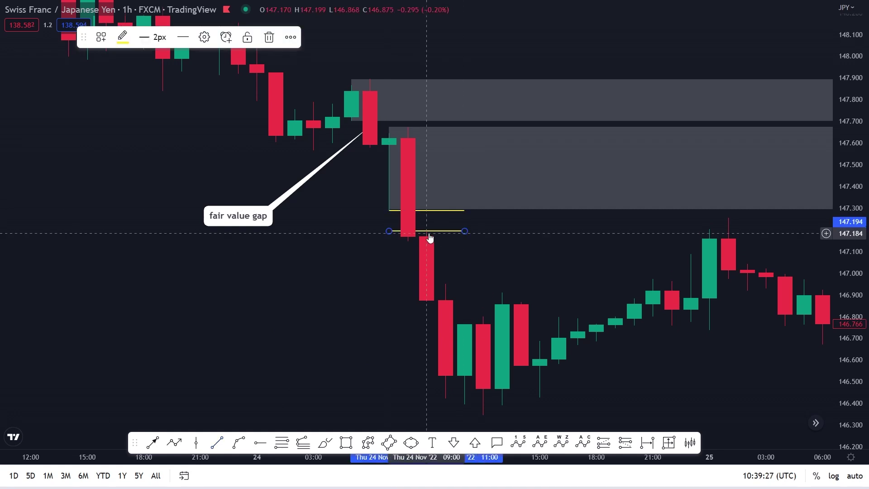
pyautogui.moveTo(429, 234); pyautogui.dragTo(444, 249)
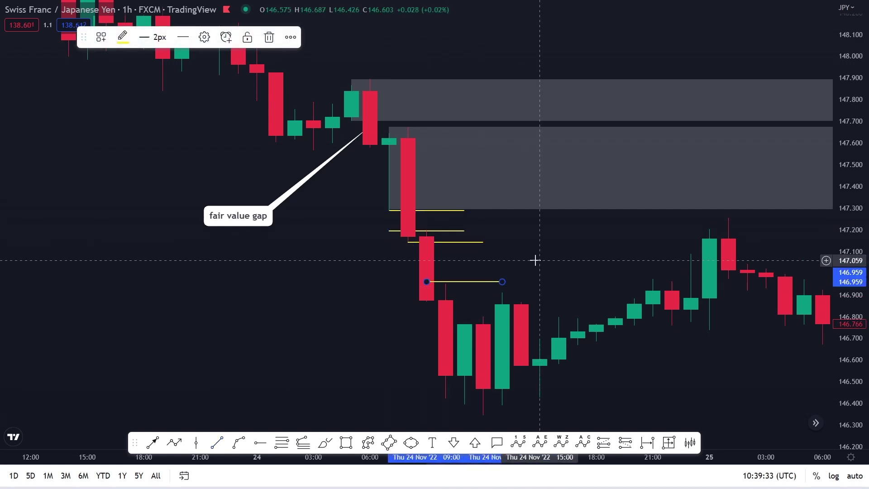
pyautogui.click(535, 260)
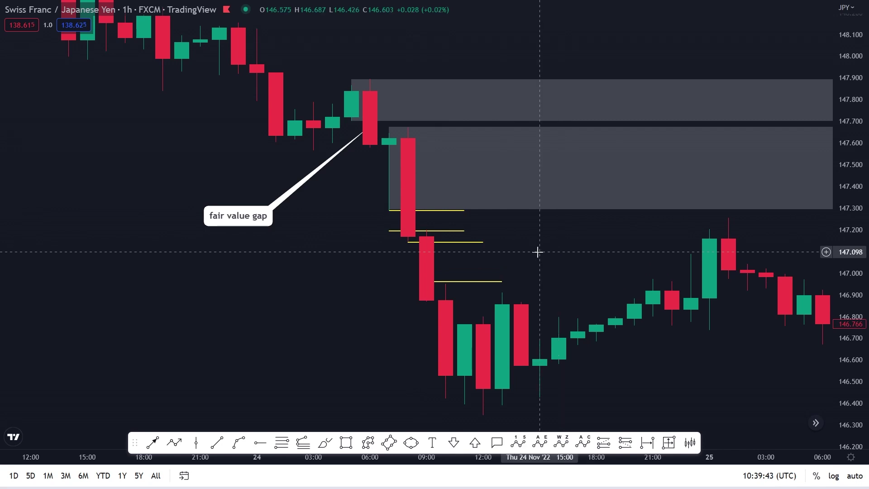
# Extend the yellow line at about 147.19 beyond the swing high of early 25 Nov
pyautogui.moveTo(503, 272); pyautogui.dragTo(287, 280)
pyautogui.scroll(-3, 380, 188)
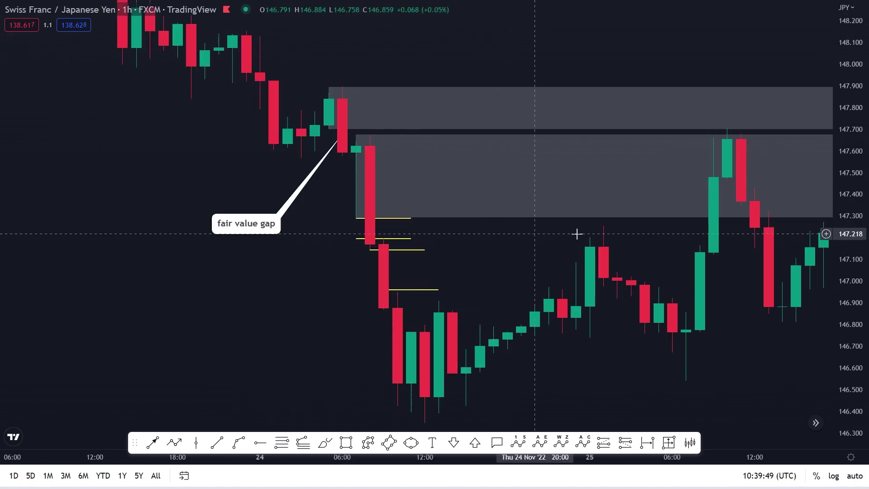
pyautogui.keyDown('shift'); pyautogui.click(412, 238); pyautogui.keyUp('shift')
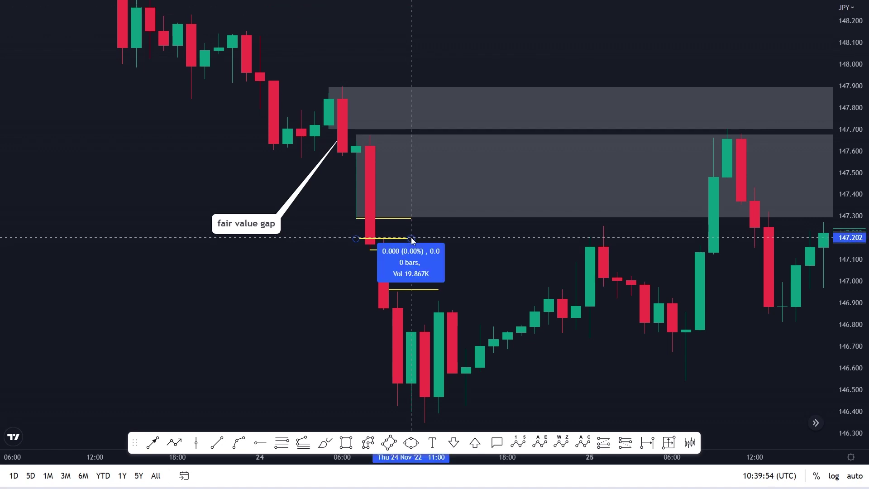
pyautogui.moveTo(413, 241); pyautogui.dragTo(487, 245)
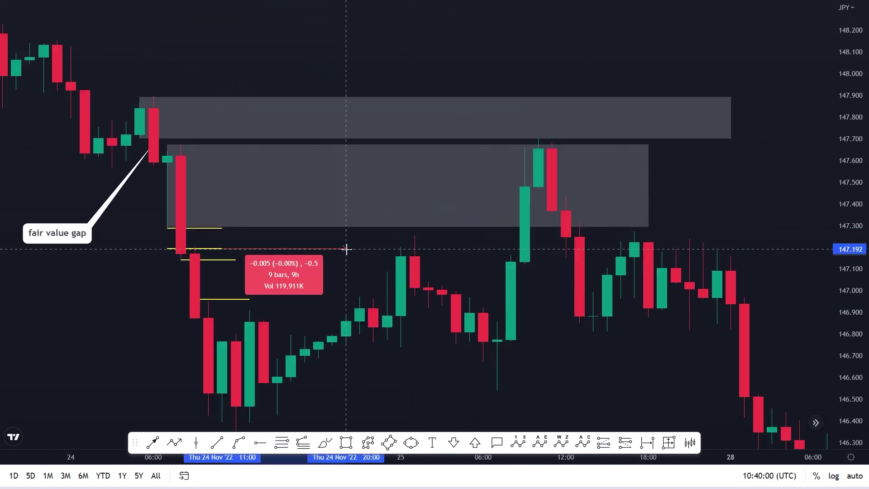
pyautogui.click(347, 249)
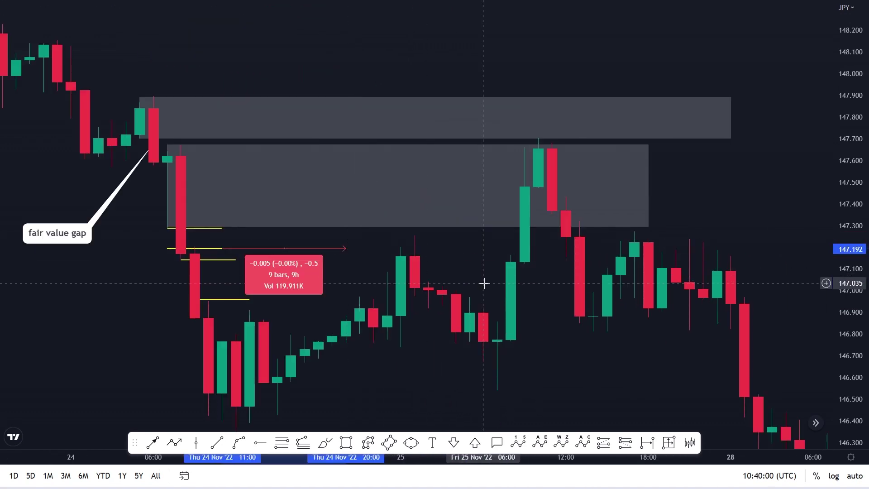
pyautogui.click(511, 339)
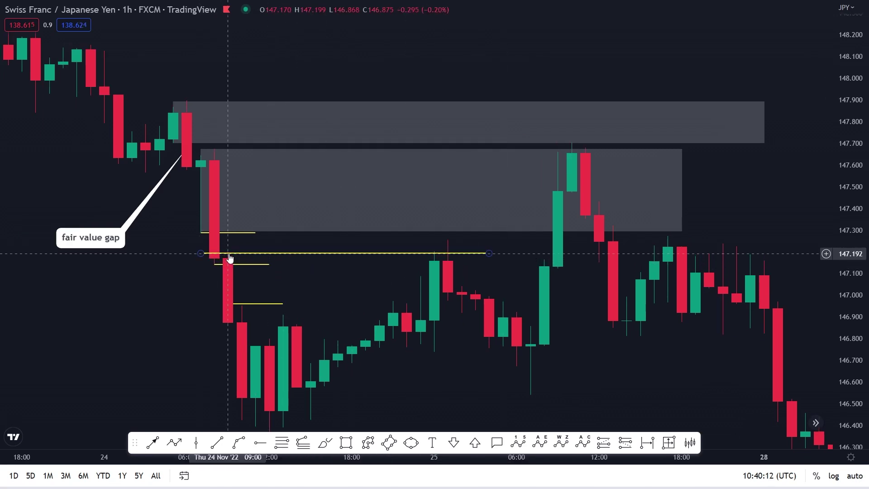
pyautogui.click(444, 262)
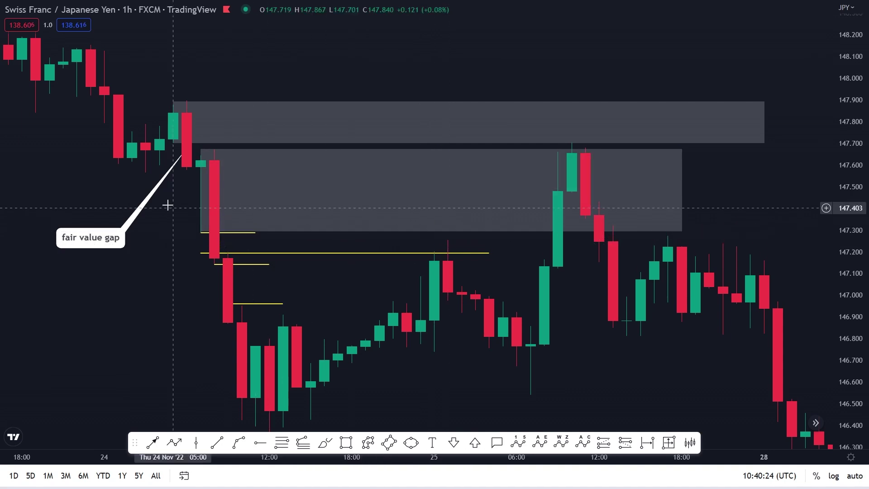
# Add a text label reading "supply zone" inside the lower rectangle
pyautogui.click(432, 442)
pyautogui.click(317, 195)
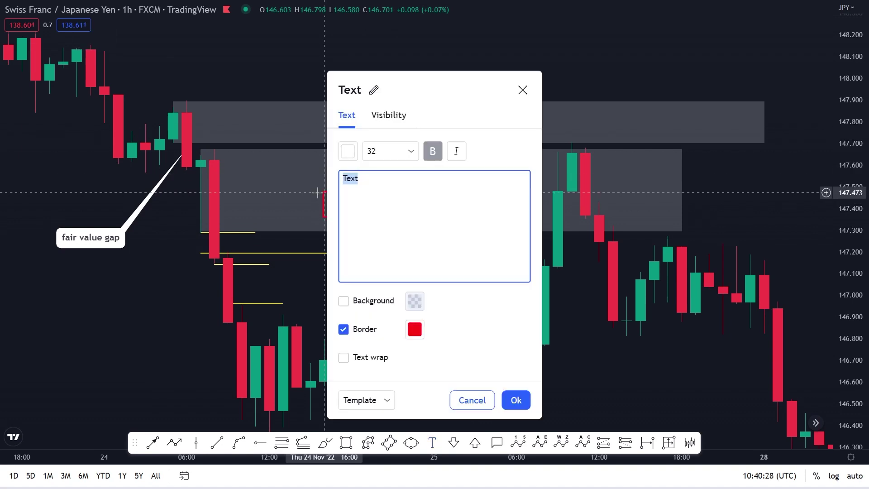
pyautogui.write('supply zone')
pyautogui.click(516, 400)
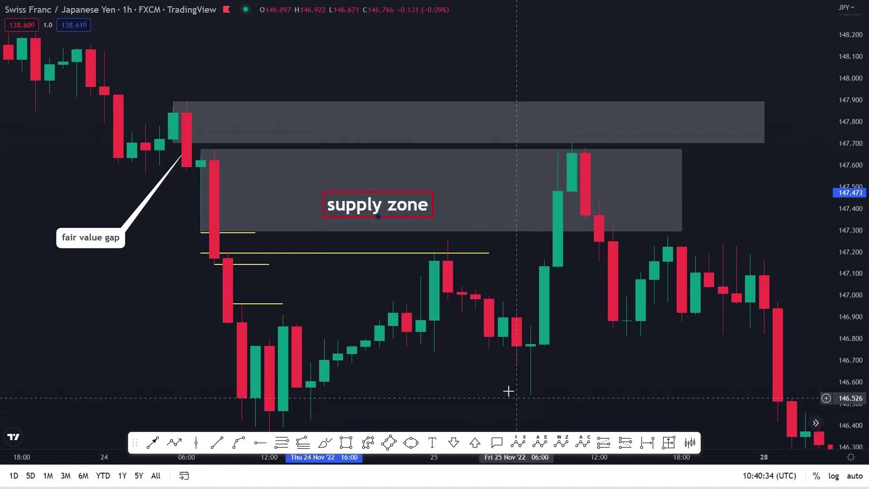
# Set the supply zone label's font size to 20 and remove its border
pyautogui.click(144, 37)
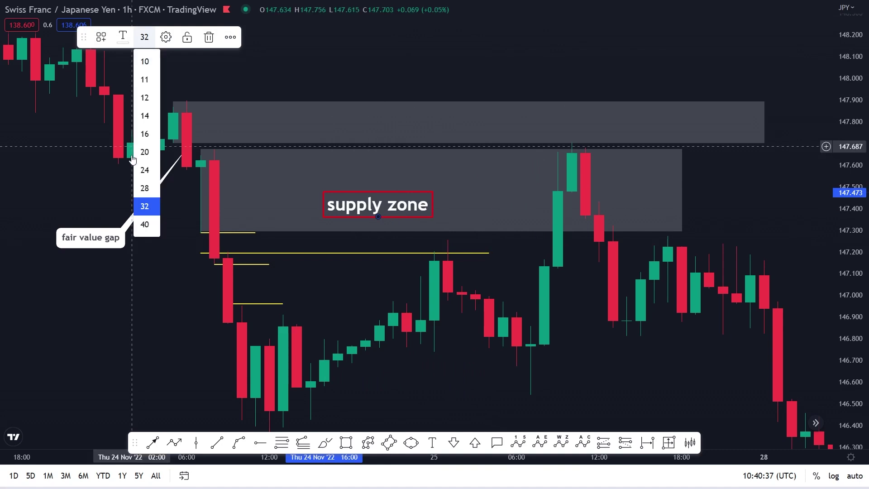
pyautogui.click(144, 148)
pyautogui.click(165, 37)
pyautogui.click(345, 333)
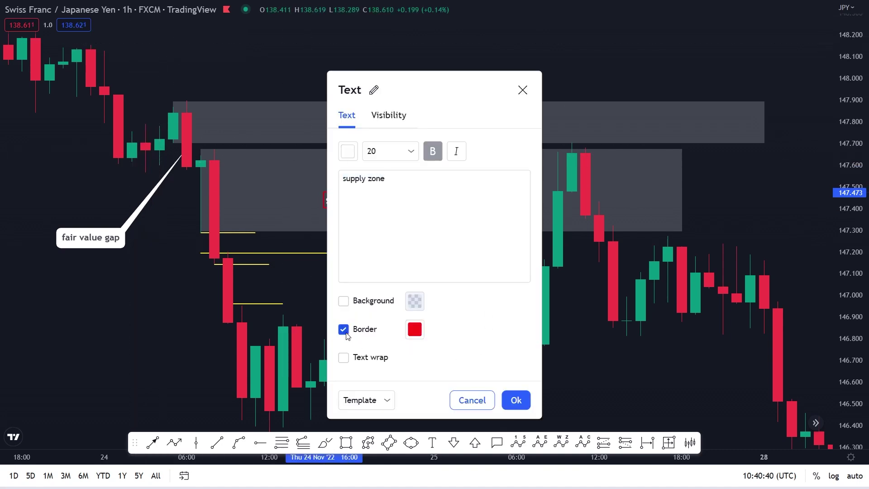
pyautogui.click(516, 400)
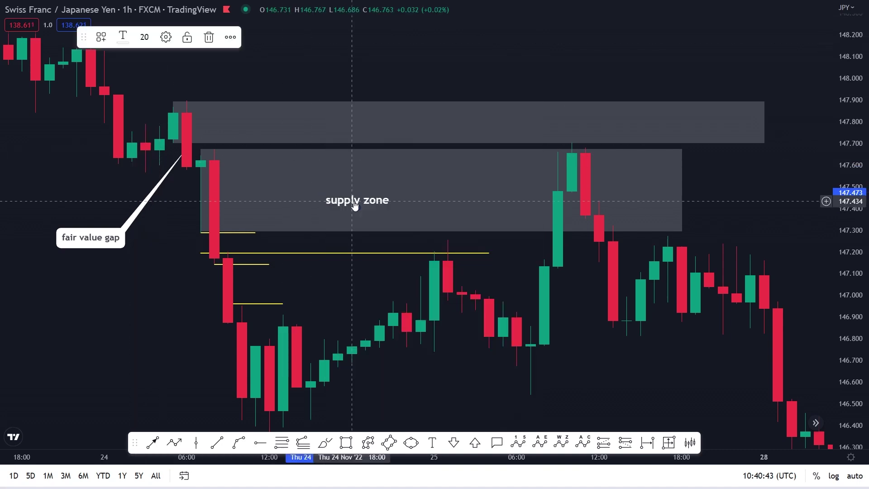
# Change the label to "supply zone 1" and place a copy reading "supply zone 2" inside the upper rectangle
pyautogui.doubleClick(355, 205)
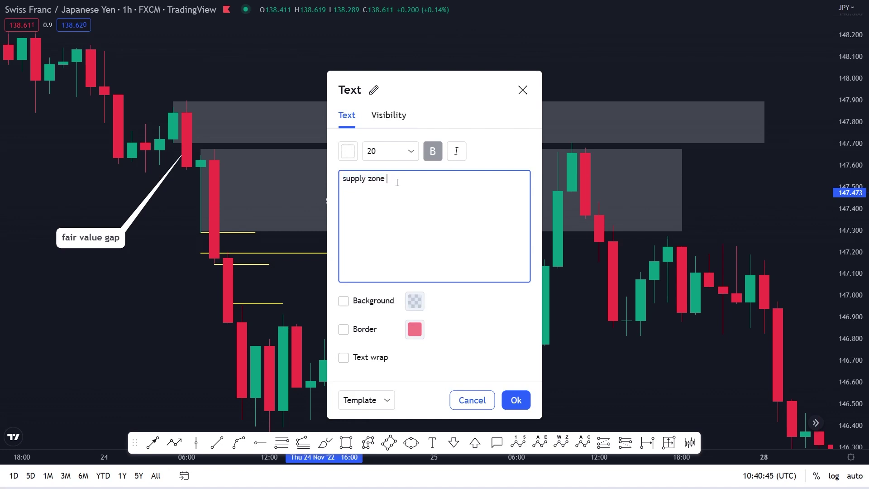
pyautogui.click(516, 400)
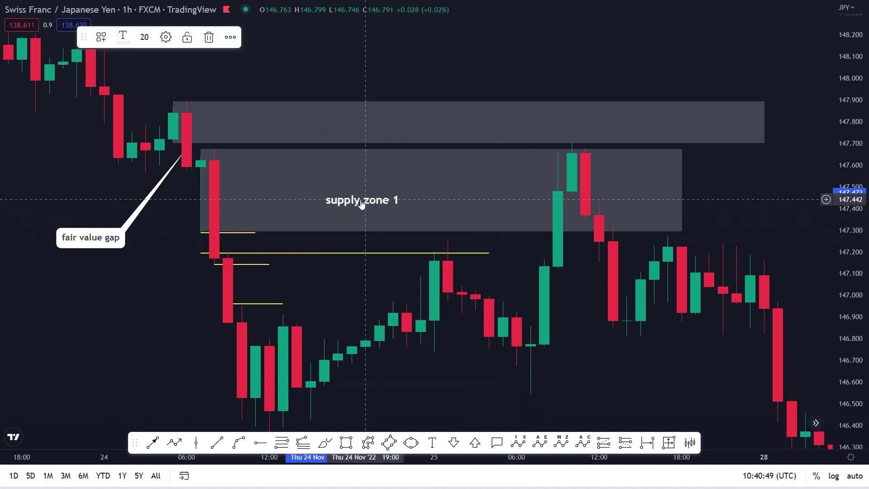
pyautogui.moveTo(362, 204); pyautogui.dragTo(440, 116)
pyautogui.doubleClick(441, 117)
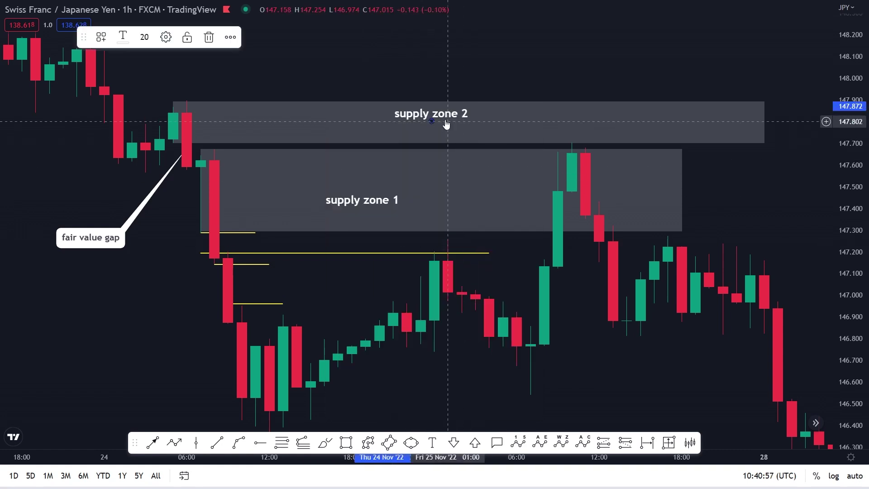
pyautogui.moveTo(444, 115); pyautogui.dragTo(444, 122)
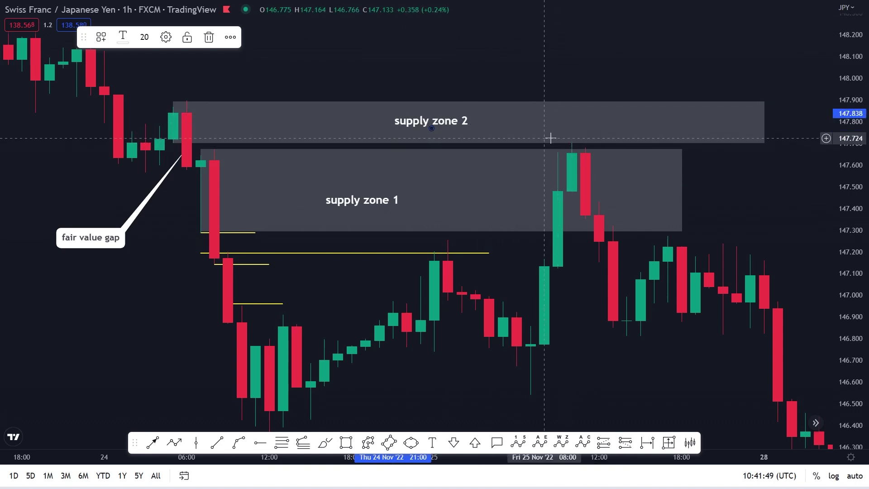
# Remove all drawings from the chart
pyautogui.hscroll(-5, 570, 145)
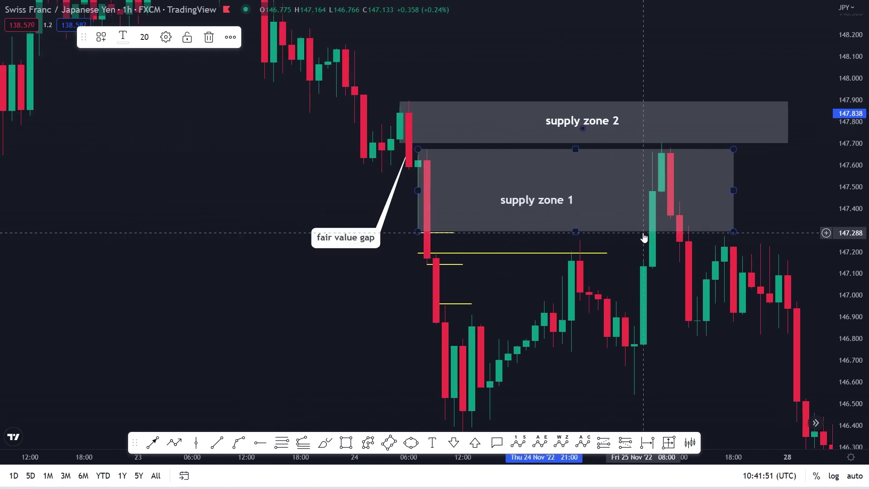
pyautogui.moveTo(866, 80); pyautogui.dragTo(864, 144)
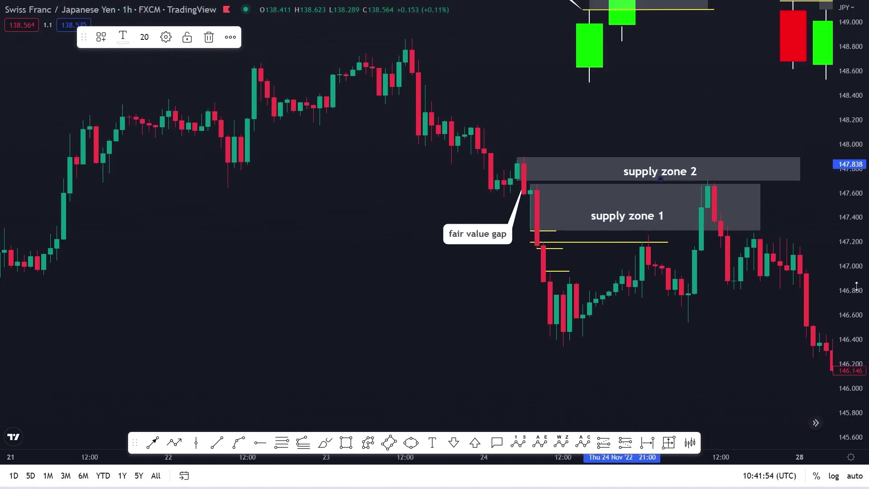
pyautogui.rightClick(650, 78)
pyautogui.click(705, 333)
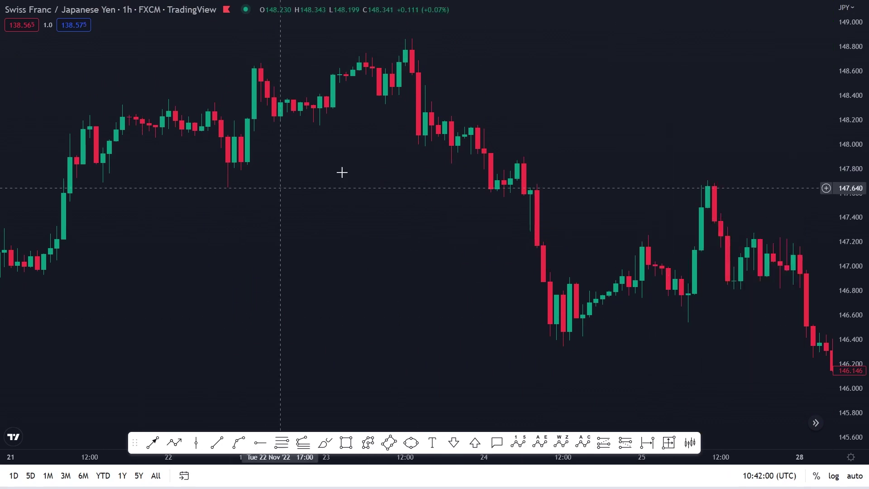
# Draw a supply zone rectangle from about 147.70 to 147.90, from the 24 Nov 05:00 candle to beyond the 25 Nov swing high
pyautogui.hscroll(4, 342, 226)
pyautogui.hotkey('alt', 'shift', 'r')
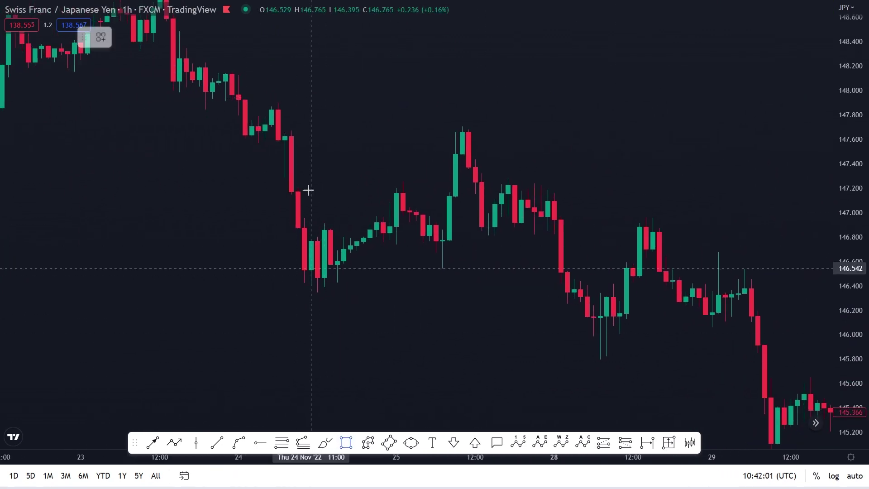
pyautogui.moveTo(265, 126)
pyautogui.mouseDown()
pyautogui.moveTo(488, 99)
pyautogui.moveTo(528, 101)
pyautogui.moveTo(529, 128)
pyautogui.mouseUp()
pyautogui.click(603, 107)
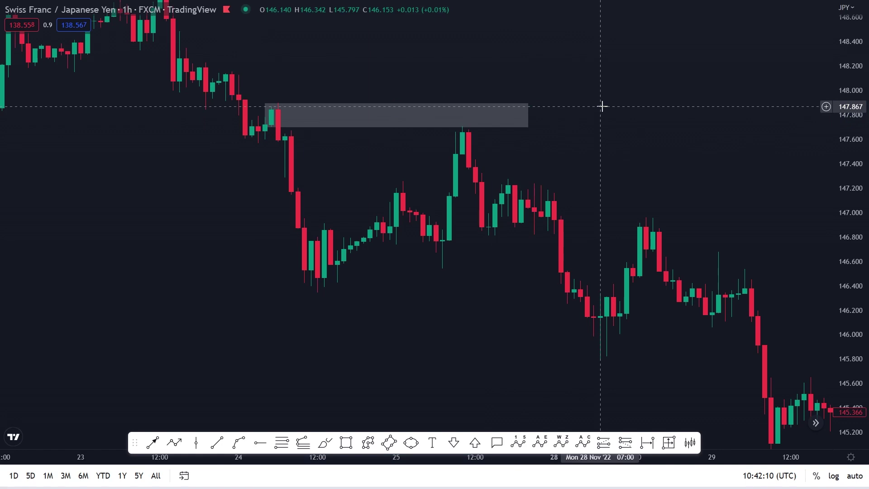
# Switch the chart to the 5-minute timeframe
pyautogui.write('5')
pyautogui.press('Return')
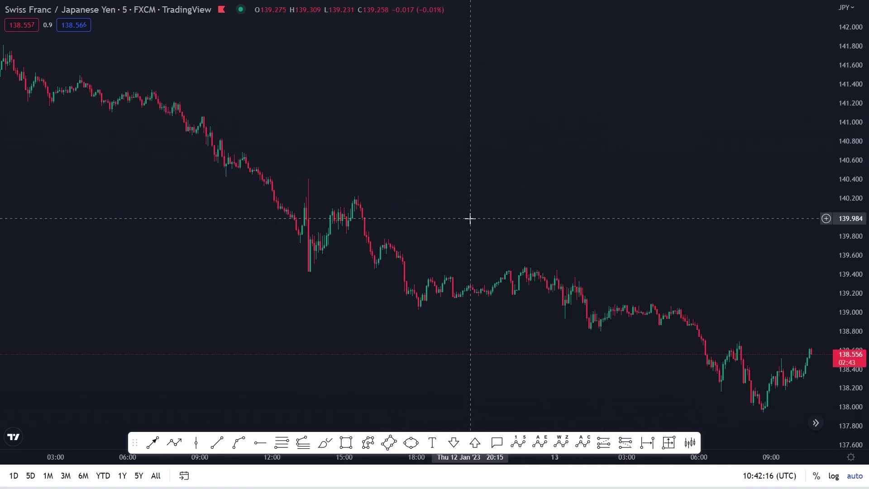
# Locate the 24 Nov supply zone on the 5-minute chart and examine the price drop below it
pyautogui.scroll(-5, 469, 218)
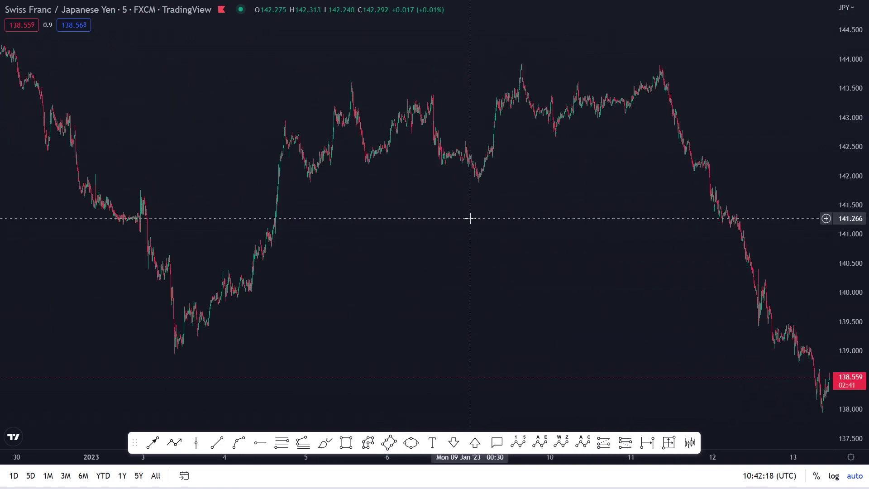
pyautogui.moveTo(297, 255); pyautogui.dragTo(798, 310)
pyautogui.moveTo(426, 238); pyautogui.dragTo(829, 396)
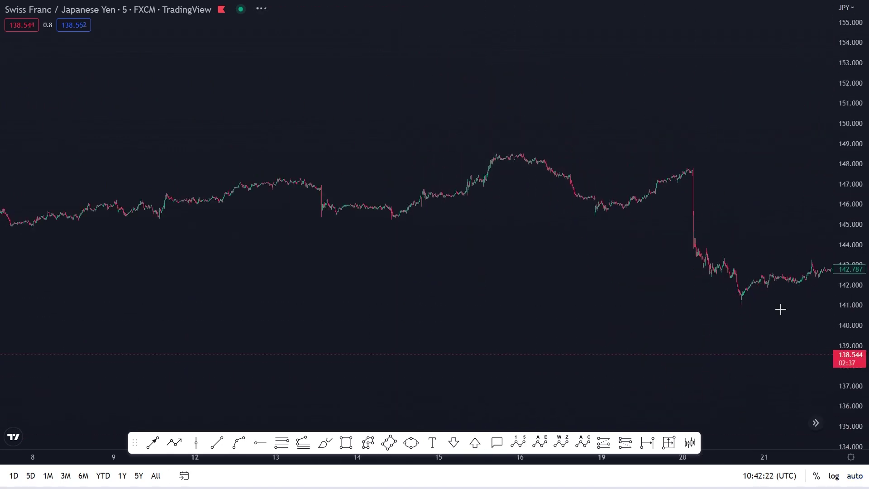
pyautogui.moveTo(270, 226); pyautogui.dragTo(761, 241)
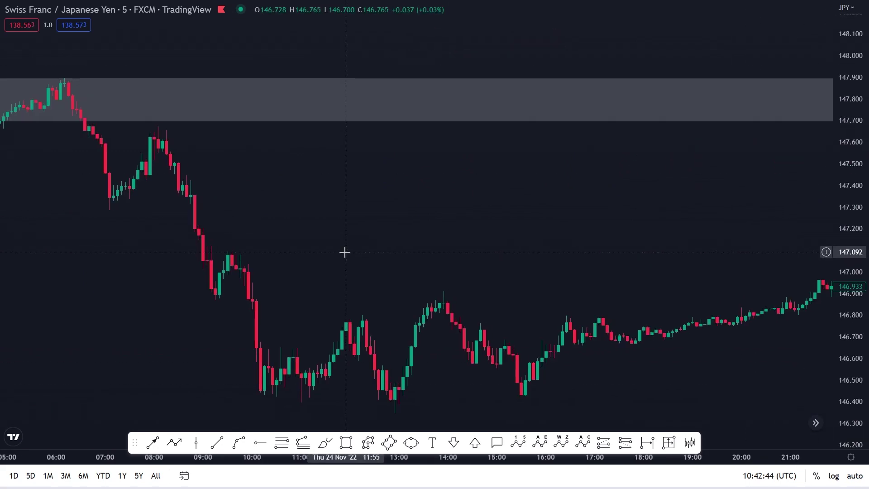
pyautogui.moveTo(124, 158); pyautogui.dragTo(714, 207)
pyautogui.moveTo(849, 285); pyautogui.dragTo(814, 30)
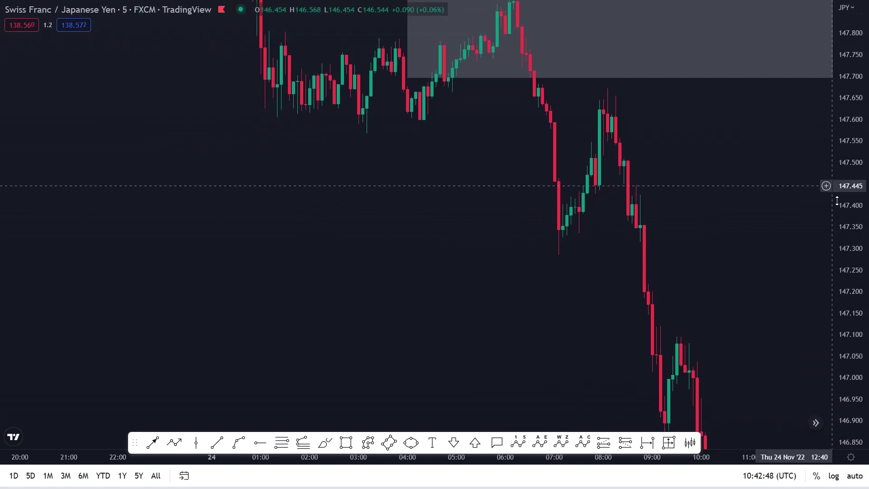
pyautogui.moveTo(837, 200); pyautogui.dragTo(843, 87)
pyautogui.scroll(4, 713, 156)
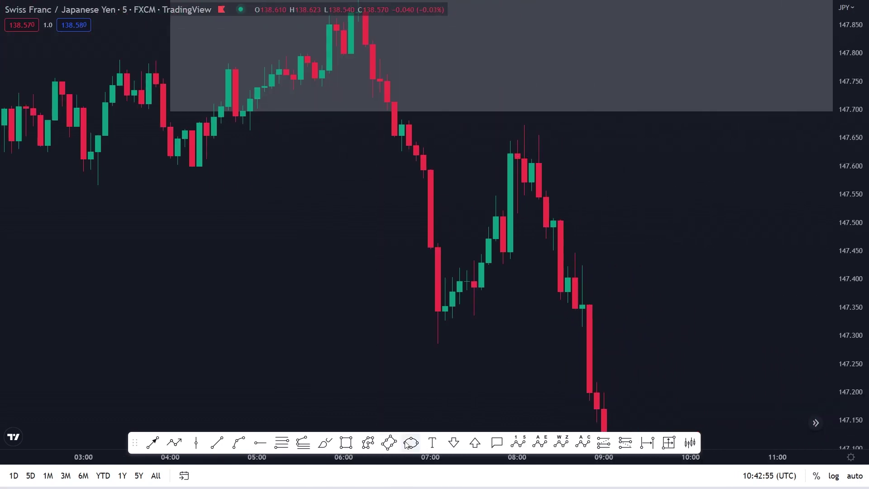
# Draw an ellipse around the drop and pullback beneath the 24 Nov supply zone, and delete it
pyautogui.click(409, 445)
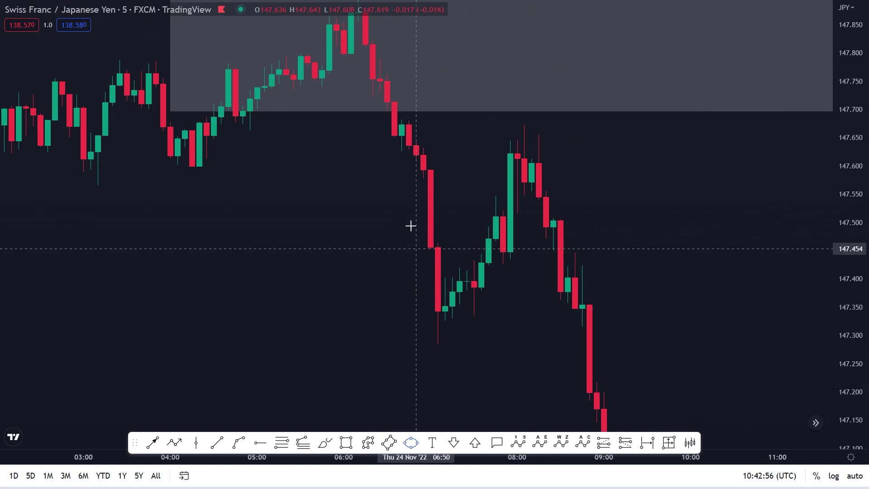
pyautogui.click(516, 112)
pyautogui.click(337, 351)
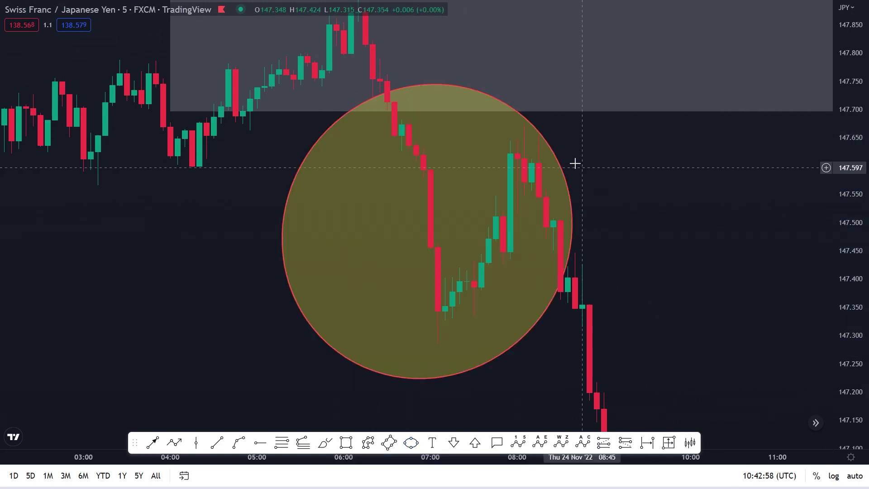
pyautogui.click(568, 185)
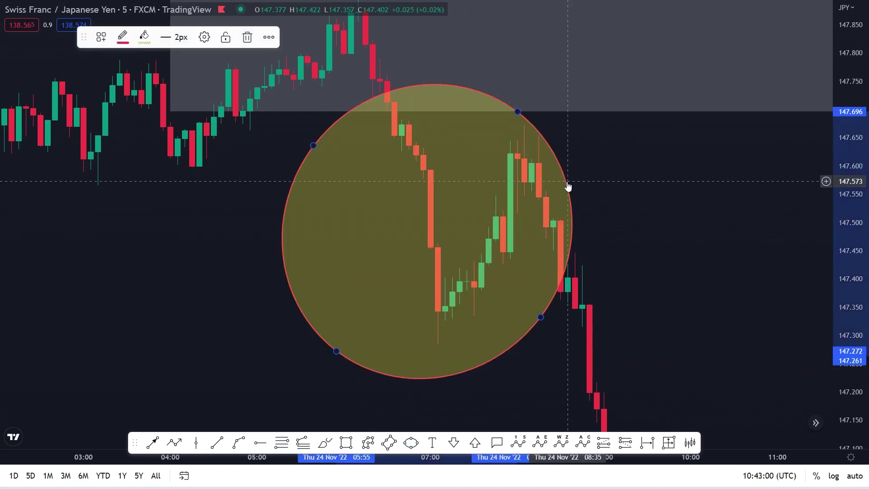
pyautogui.press('Delete')
# Draw a rectangle just below the supply zone from about 147.652 to 147.685, spanning 06:35 to 09:05 on 24 Nov
pyautogui.moveTo(568, 183); pyautogui.dragTo(604, 189)
pyautogui.click(346, 443)
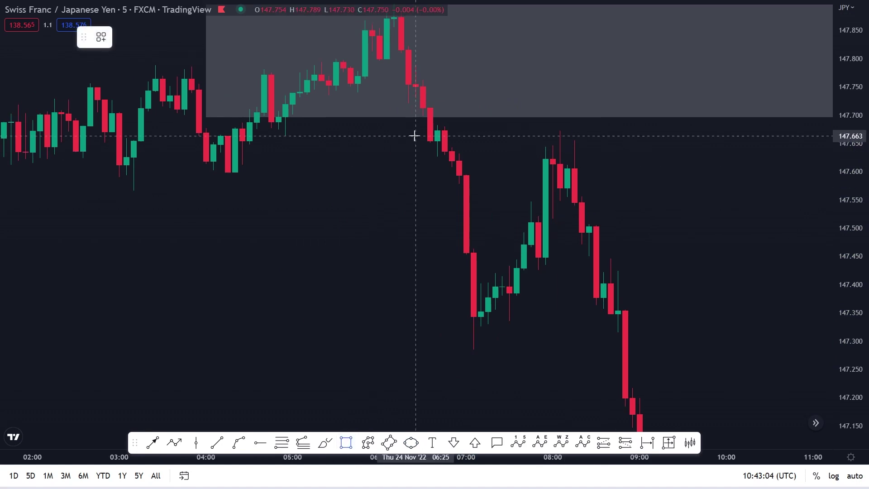
pyautogui.moveTo(454, 142); pyautogui.dragTo(645, 123)
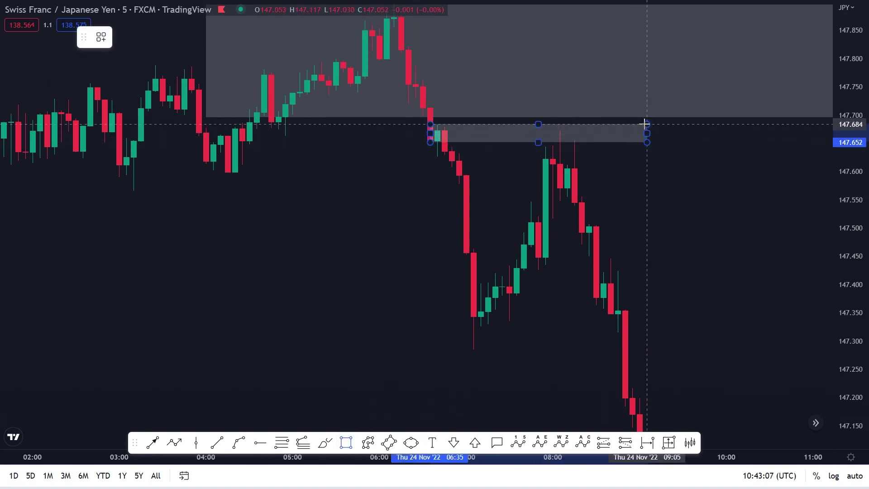
pyautogui.click(751, 171)
# Mark the gap between the 06:50 and 07:00 candles with a rectangle from about 147.596 to 147.609 and point arrows at its two edges
pyautogui.scroll(4, 572, 276)
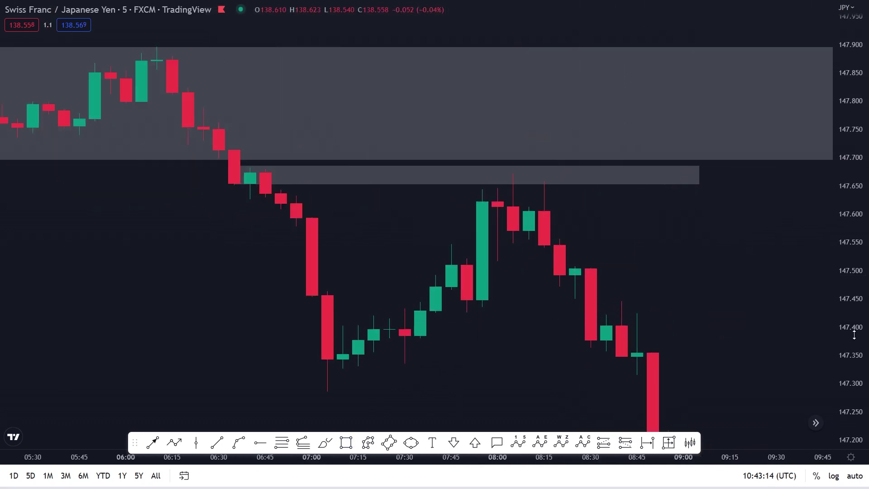
pyautogui.moveTo(854, 334); pyautogui.dragTo(780, 70)
pyautogui.moveTo(234, 260); pyautogui.dragTo(545, 219)
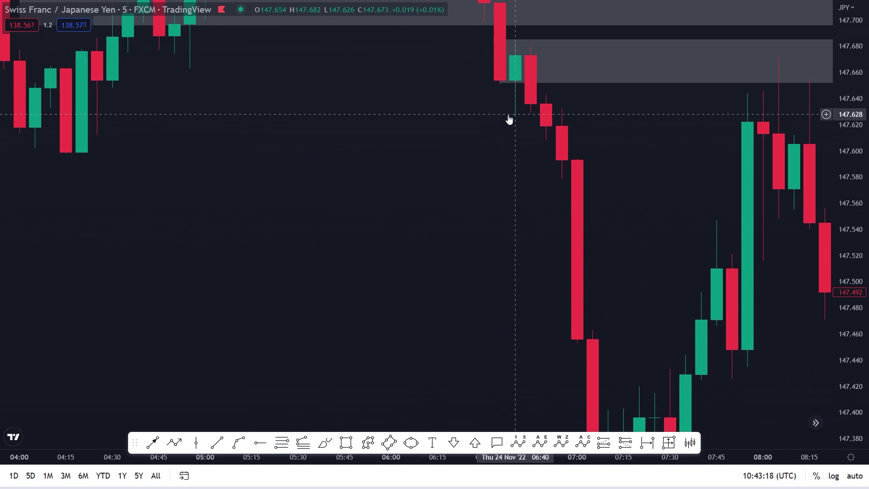
pyautogui.click(345, 443)
pyautogui.moveTo(546, 139); pyautogui.dragTo(609, 156)
pyautogui.click(674, 156)
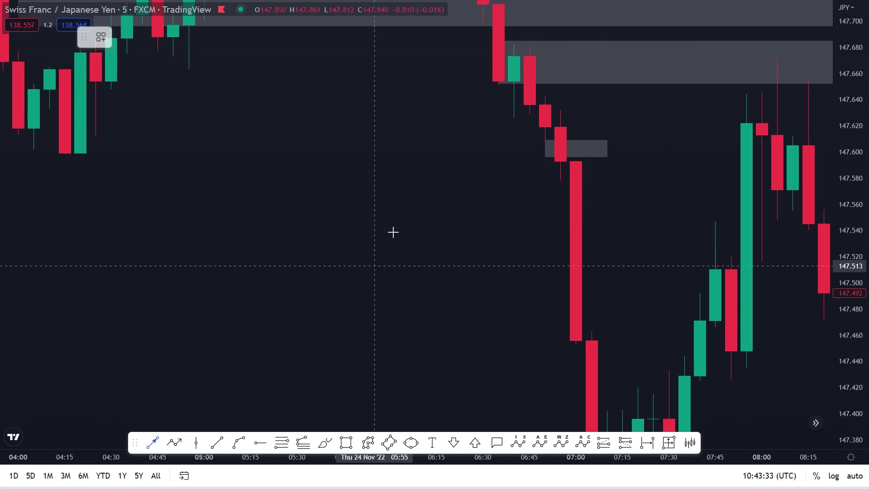
pyautogui.moveTo(390, 223)
pyautogui.mouseDown()
pyautogui.moveTo(530, 157)
pyautogui.moveTo(545, 141)
pyautogui.mouseUp()
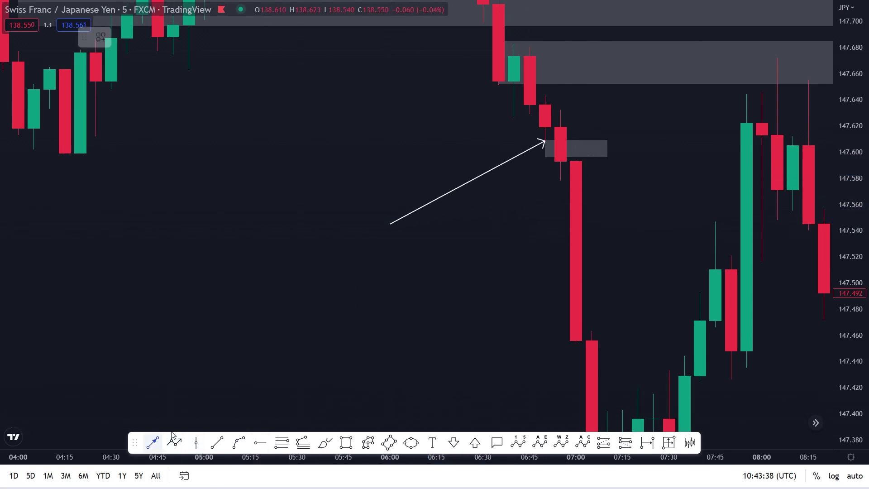
pyautogui.moveTo(669, 168); pyautogui.dragTo(576, 158)
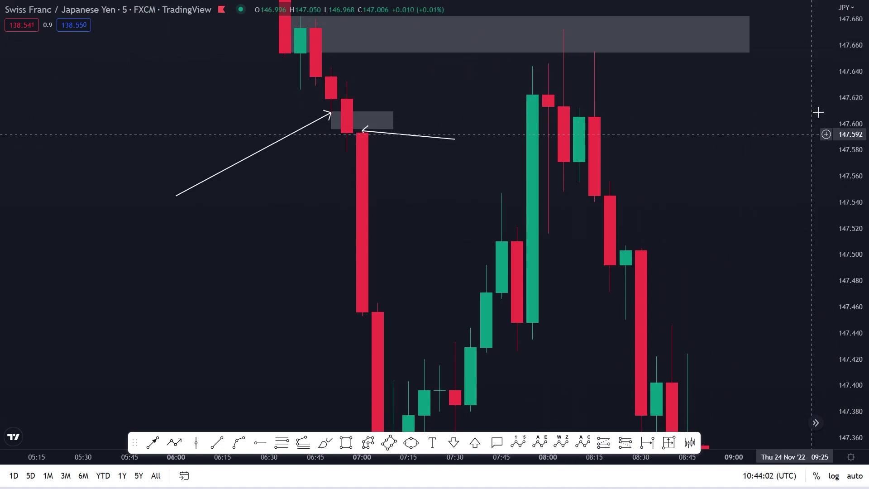
# Place a horizontal ray at 147.799 inside the supply zone, starting from the 24 Nov 06:00 candle
pyautogui.moveTo(853, 290); pyautogui.dragTo(854, 325)
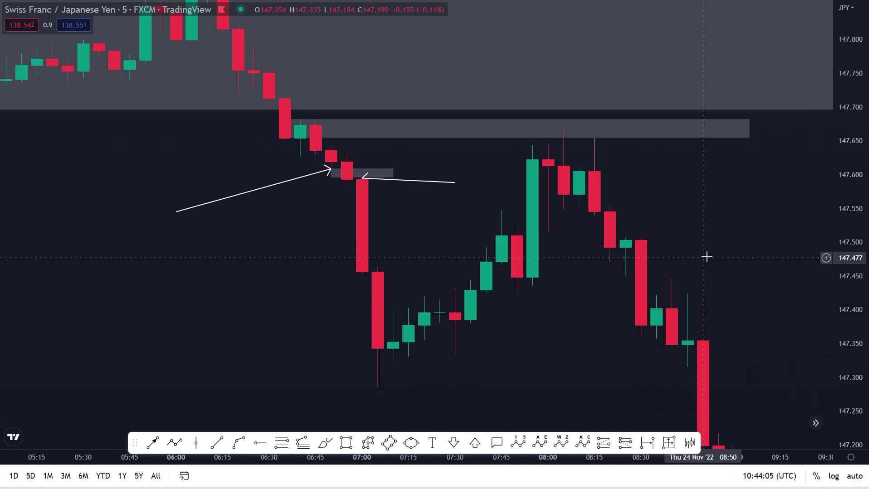
pyautogui.scroll(-3, 724, 245)
pyautogui.moveTo(693, 238); pyautogui.dragTo(689, 352)
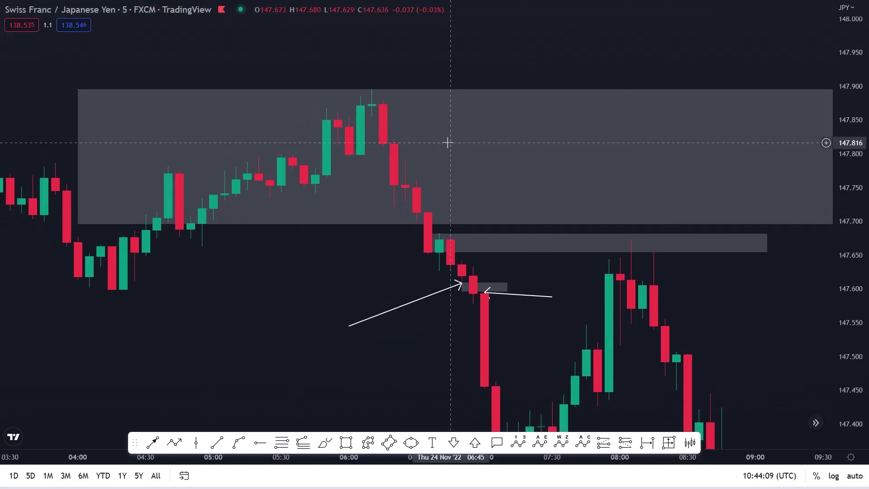
pyautogui.click(261, 442)
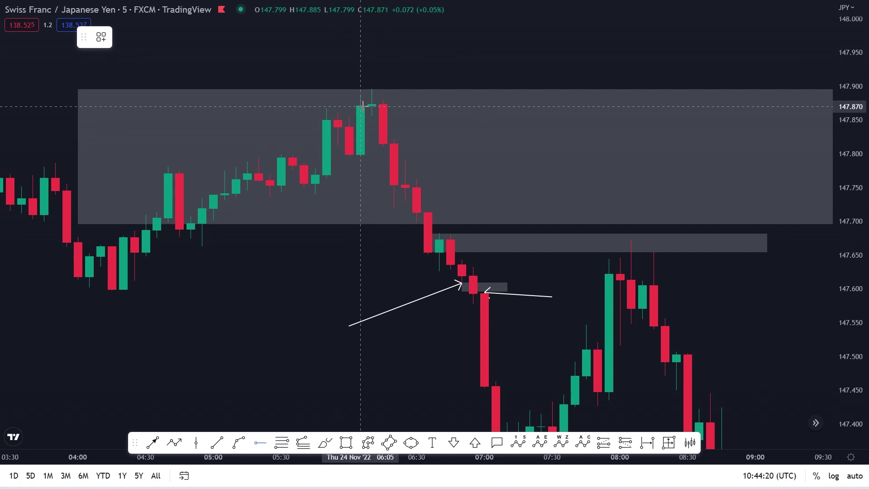
pyautogui.click(351, 155)
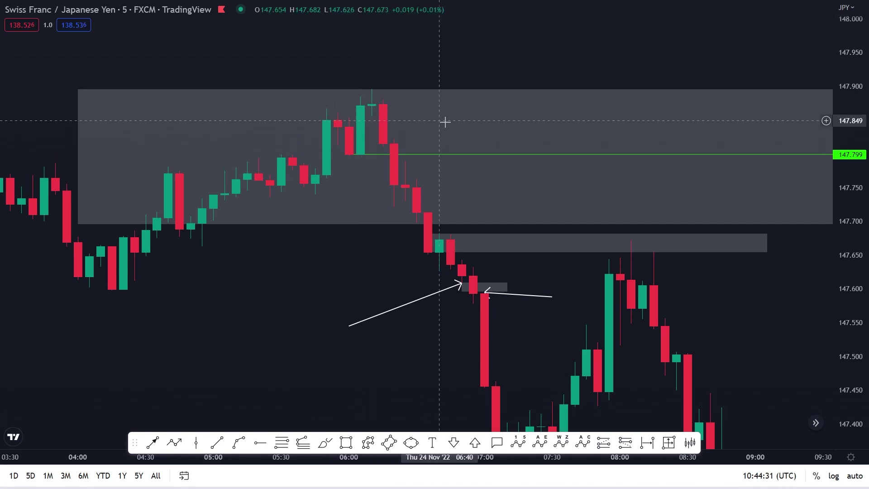
# Examine how price returns to the supply zone on 25 Nov in relation to the zone's edges and the horizontal ray
pyautogui.scroll(-3, 641, 34)
pyautogui.moveTo(640, 38); pyautogui.dragTo(227, 0)
pyautogui.scroll(-2, 579, 176)
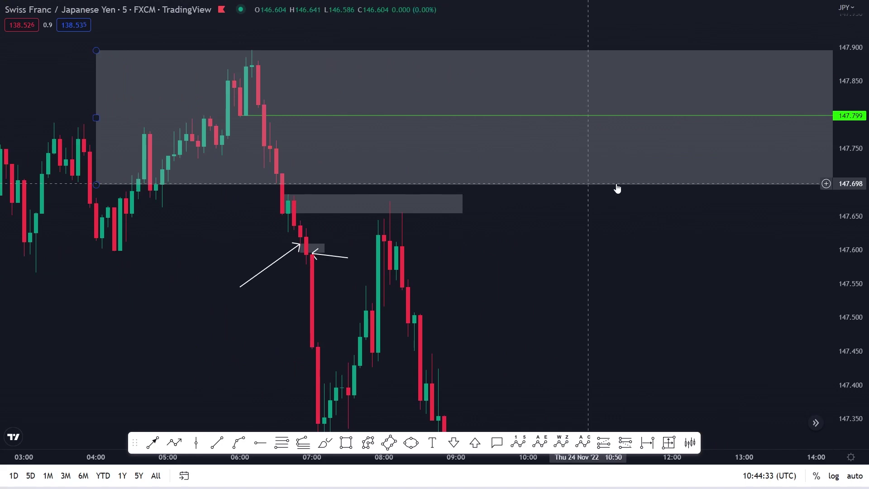
pyautogui.moveTo(868, 164); pyautogui.dragTo(854, 338)
pyautogui.scroll(-5, 720, 311)
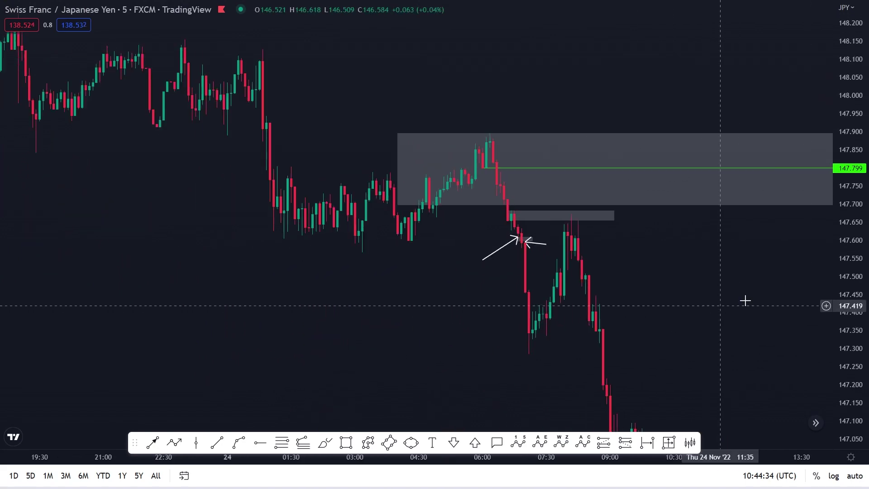
pyautogui.moveTo(740, 293); pyautogui.dragTo(46, 217)
pyautogui.scroll(-10, 658, 186)
pyautogui.moveTo(695, 191); pyautogui.dragTo(439, 176)
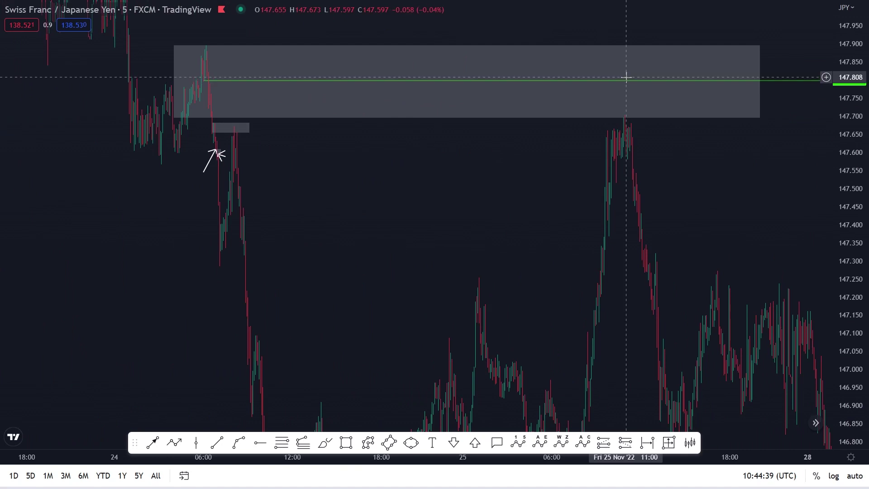
pyautogui.scroll(3, 544, 155)
pyautogui.moveTo(382, 148); pyautogui.dragTo(543, 142)
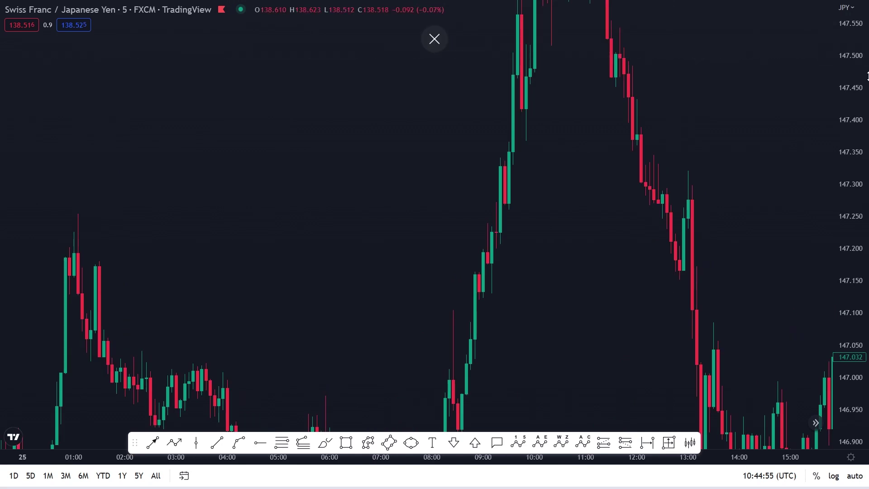
pyautogui.moveTo(863, 72); pyautogui.dragTo(858, 253)
pyautogui.scroll(2, 689, 205)
pyautogui.moveTo(606, 95); pyautogui.dragTo(619, 125)
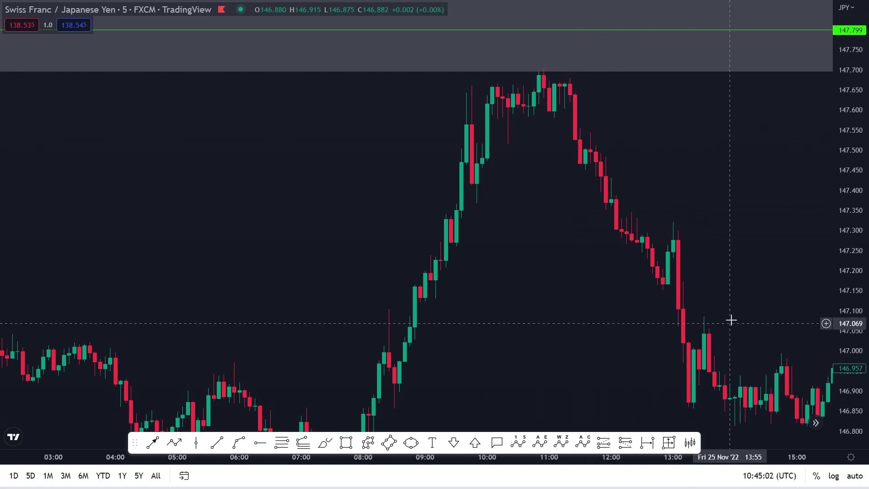
pyautogui.moveTo(681, 192); pyautogui.dragTo(628, 413)
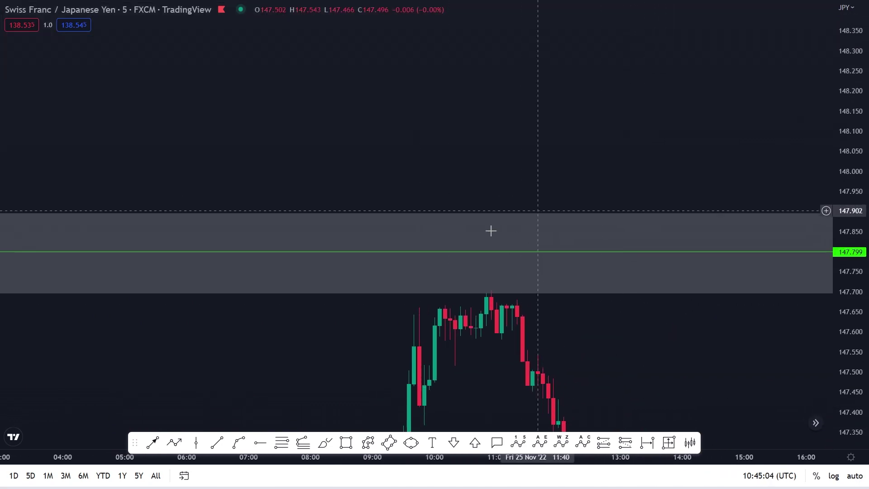
pyautogui.moveTo(717, 341); pyautogui.dragTo(708, 243)
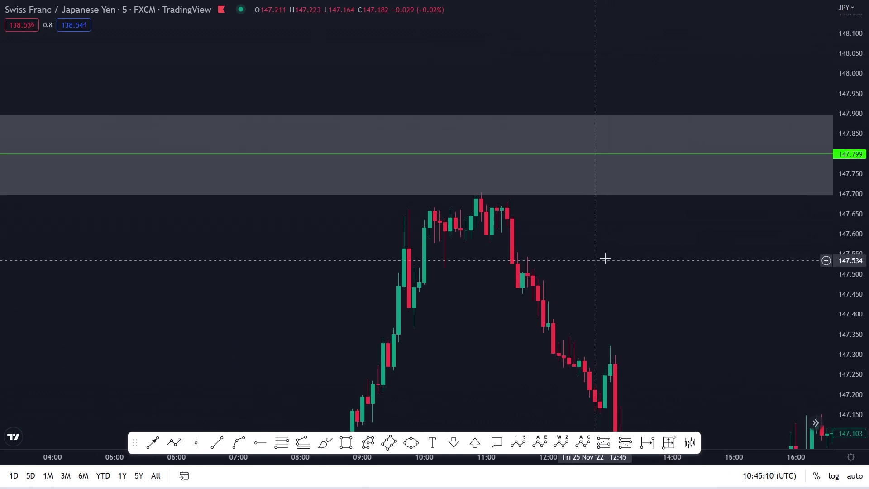
# Draw a rectangle from about 146.818 to 146.893 on 25 Nov, from the 14:35 candle to about 16:15
pyautogui.moveTo(647, 379); pyautogui.dragTo(611, 142)
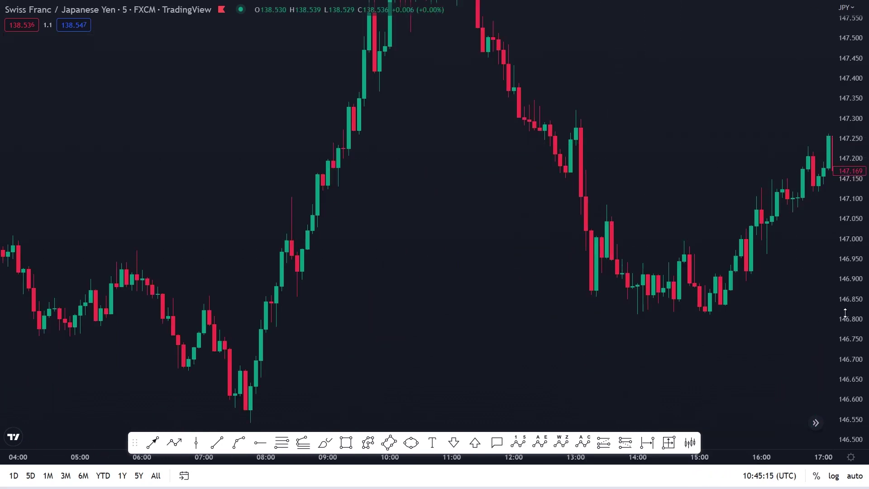
pyautogui.scroll(5, 825, 68)
pyautogui.scroll(4, 722, 210)
pyautogui.moveTo(518, 228); pyautogui.dragTo(534, 80)
pyautogui.moveTo(846, 285); pyautogui.dragTo(841, 170)
pyautogui.moveTo(820, 137); pyautogui.dragTo(812, 48)
pyautogui.moveTo(680, 191); pyautogui.dragTo(646, 228)
pyautogui.click(352, 445)
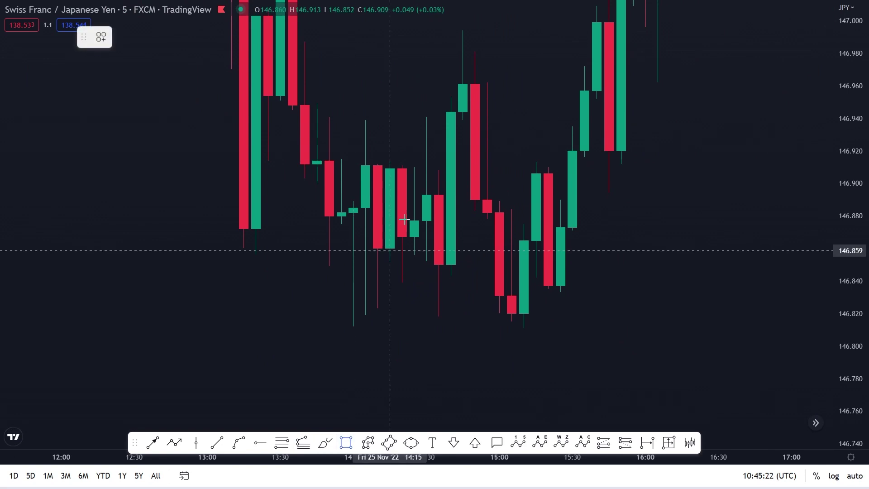
pyautogui.click(439, 196)
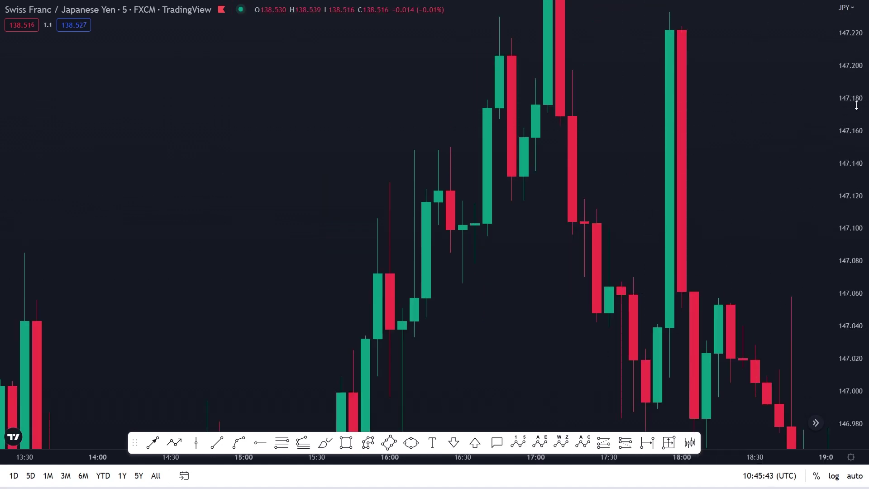
# Mark the 25 Nov gap after the 17:10 candle with a rectangle from about 147.118 to 147.163, spanning 17:05 to 17:30
pyautogui.moveTo(856, 105); pyautogui.dragTo(856, 356)
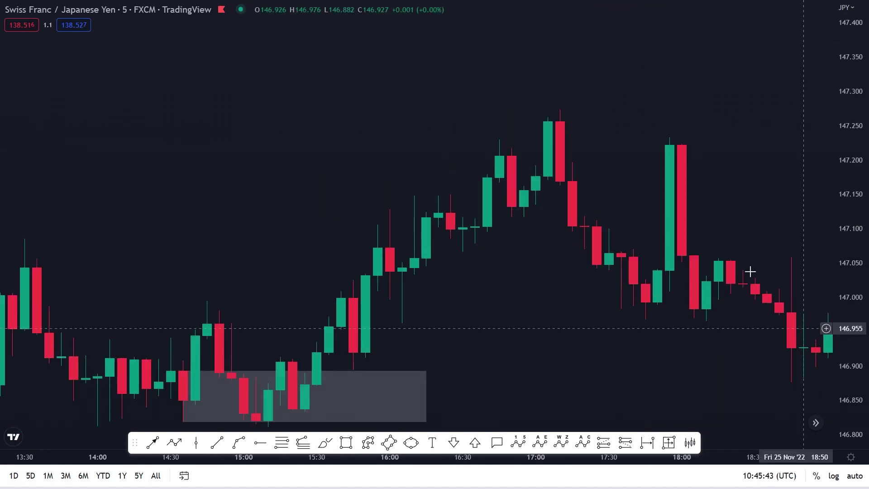
pyautogui.scroll(-5, 750, 271)
pyautogui.moveTo(747, 182); pyautogui.dragTo(281, 95)
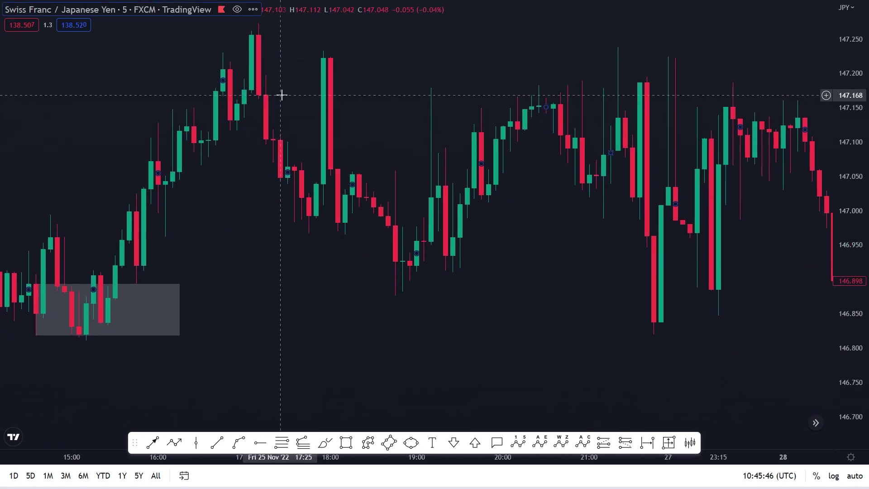
pyautogui.moveTo(363, 113); pyautogui.dragTo(702, 183)
pyautogui.scroll(3, 702, 183)
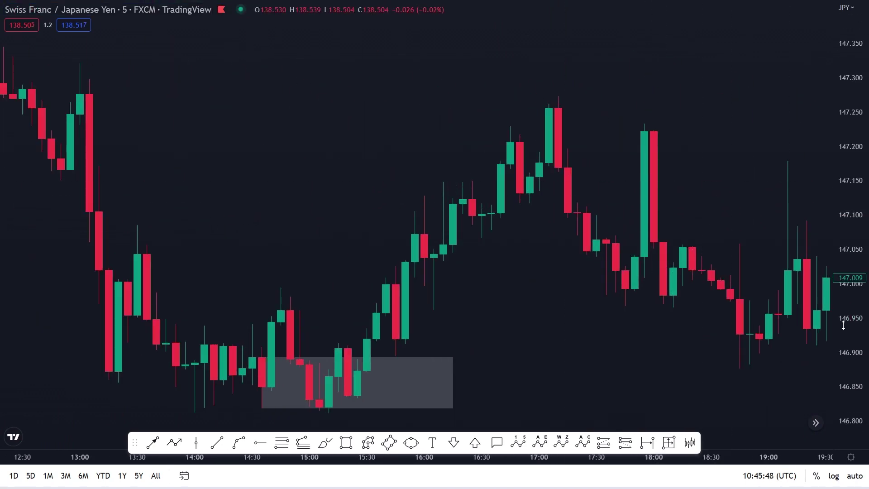
pyautogui.moveTo(844, 325); pyautogui.dragTo(840, 99)
pyautogui.scroll(5, 522, 189)
pyautogui.moveTo(595, 167); pyautogui.dragTo(642, 230)
pyautogui.moveTo(864, 111); pyautogui.dragTo(840, 270)
pyautogui.scroll(2, 603, 201)
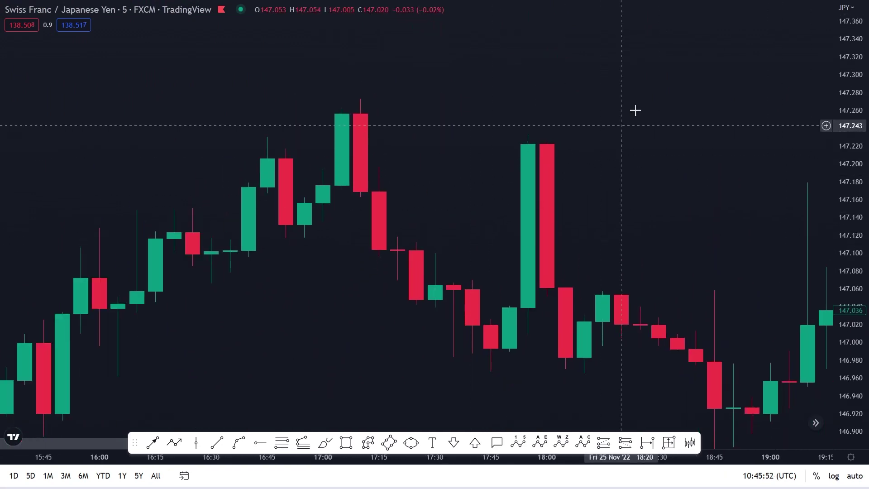
pyautogui.moveTo(635, 111)
pyautogui.mouseDown()
pyautogui.moveTo(704, 53)
pyautogui.moveTo(716, 64)
pyautogui.mouseUp()
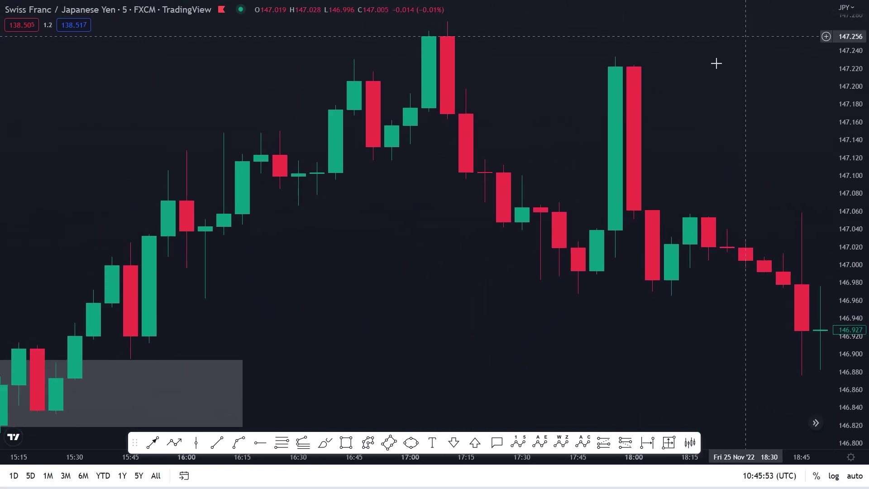
pyautogui.click(355, 447)
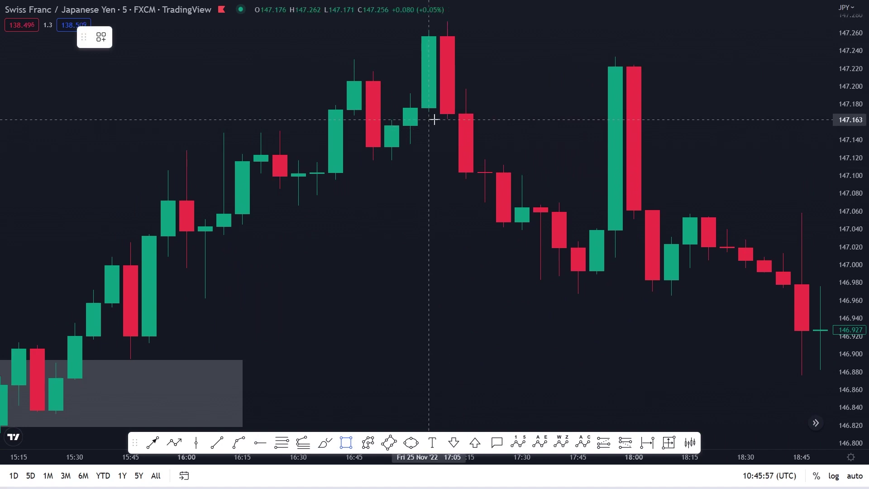
pyautogui.moveTo(434, 119); pyautogui.dragTo(525, 162)
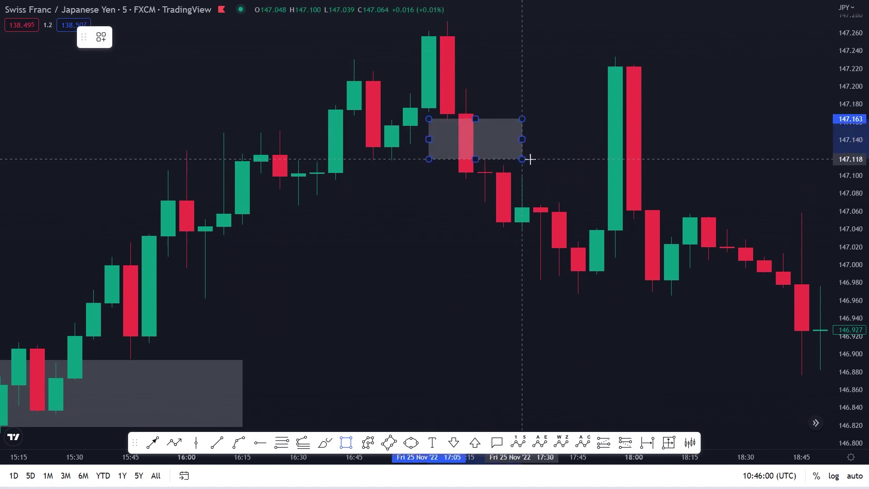
pyautogui.click(531, 159)
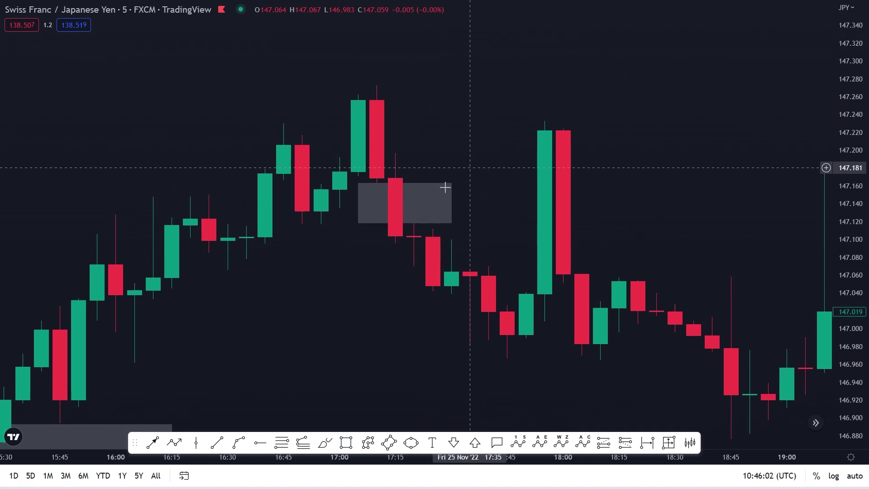
# Draw a zone rectangle from about 147.177 to 147.273, spanning 17:05 to 18:25, and place a horizontal ray at 147.164 from 17:05
pyautogui.click(345, 443)
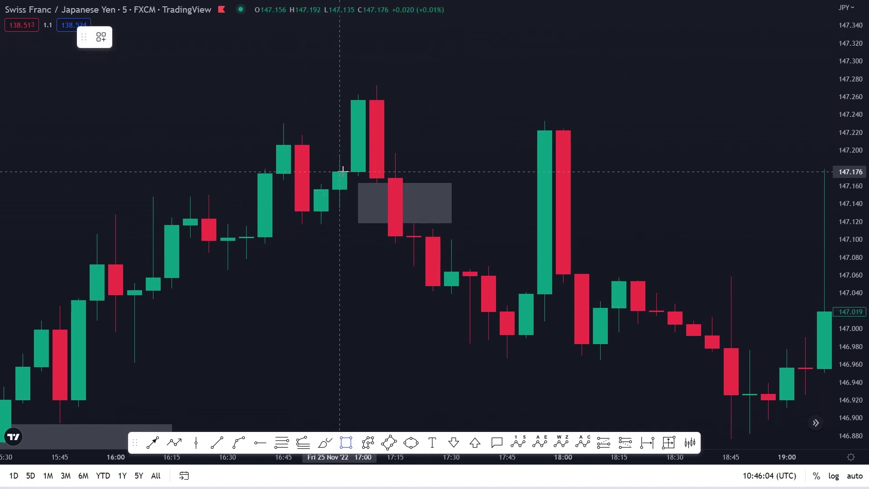
pyautogui.click(360, 171)
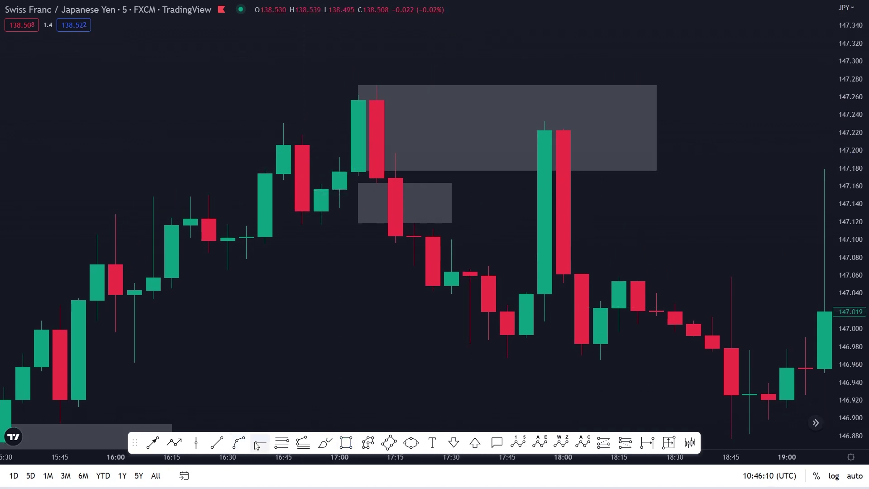
pyautogui.click(260, 443)
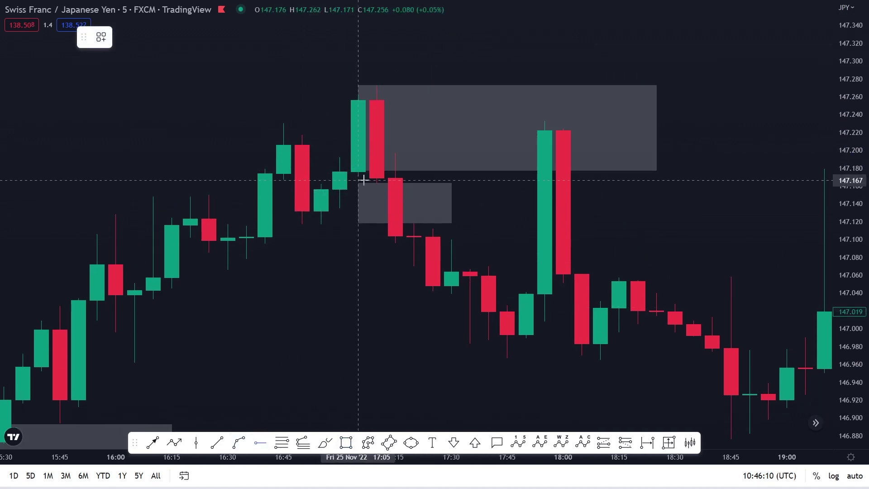
pyautogui.click(367, 182)
pyautogui.click(778, 95)
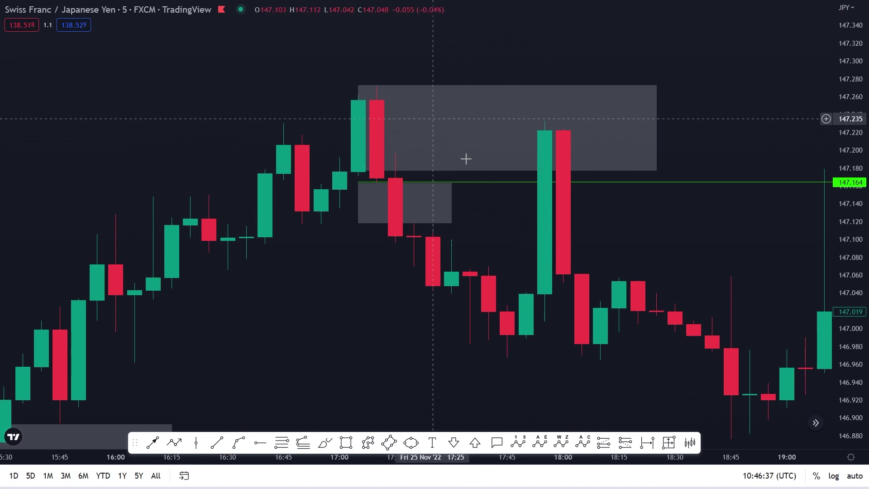
# Mark the 28 Nov gap around the 05:55 candle with horizontal rays at 146.177 and 146.160 and a "fair value gap" callout
pyautogui.scroll(-2, 574, 138)
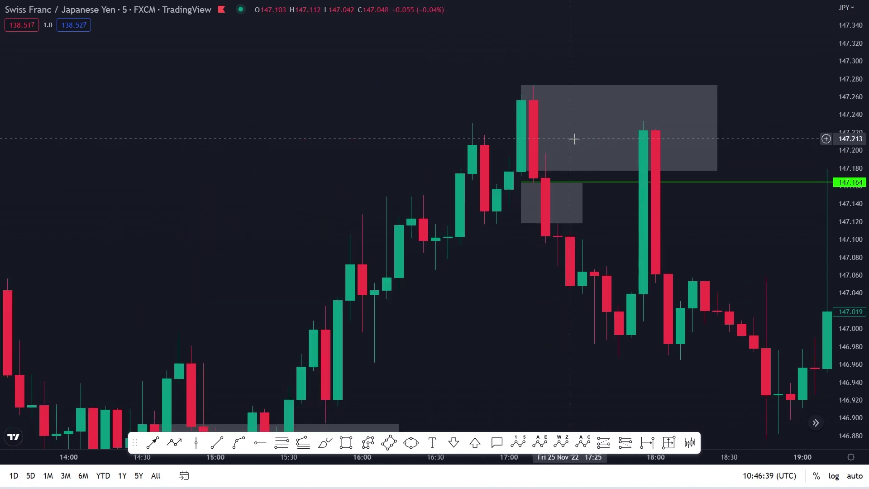
pyautogui.scroll(-4, 574, 139)
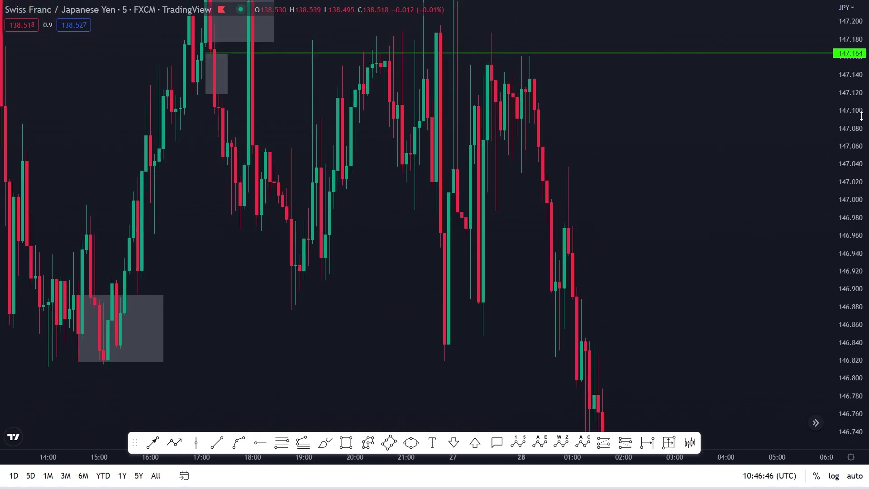
pyautogui.moveTo(859, 131); pyautogui.dragTo(840, 398)
pyautogui.moveTo(683, 336); pyautogui.dragTo(393, 122)
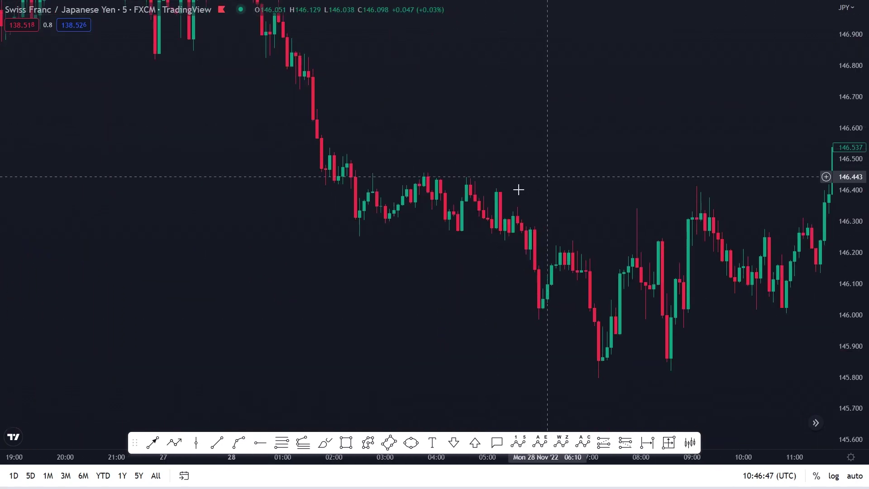
pyautogui.moveTo(572, 188); pyautogui.dragTo(710, 222)
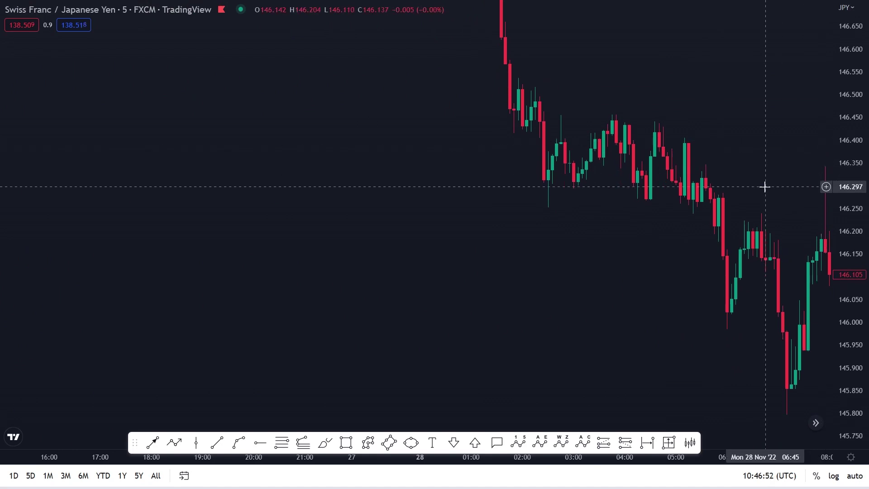
pyautogui.scroll(4, 697, 242)
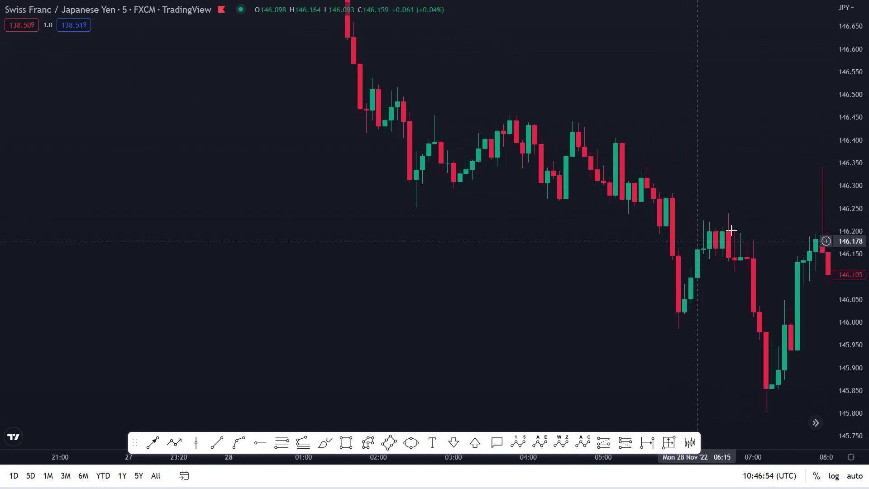
pyautogui.moveTo(731, 230); pyautogui.dragTo(621, 152)
pyautogui.moveTo(852, 296); pyautogui.dragTo(824, 249)
pyautogui.scroll(2, 558, 220)
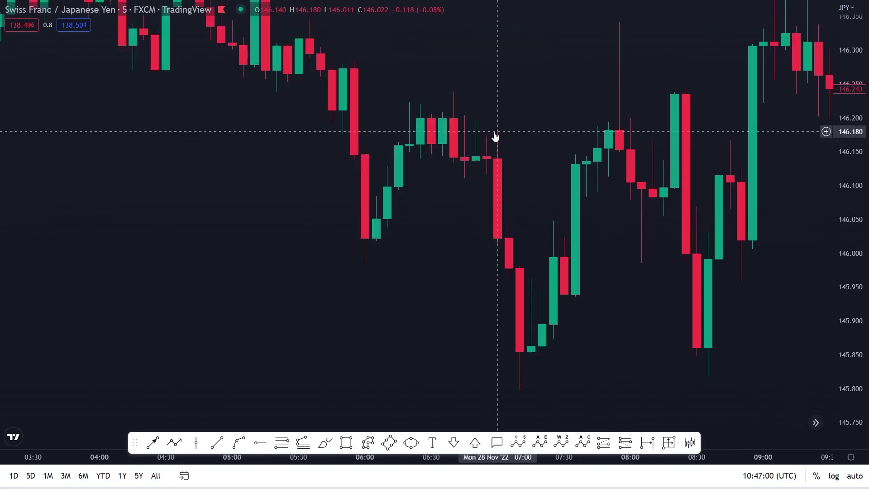
pyautogui.scroll(2, 714, 163)
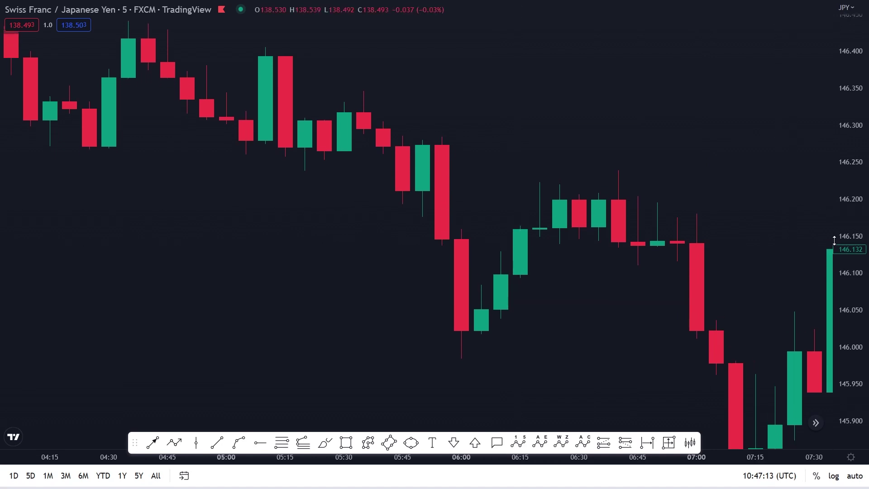
pyautogui.moveTo(755, 205); pyautogui.dragTo(782, 219)
pyautogui.scroll(1, 782, 219)
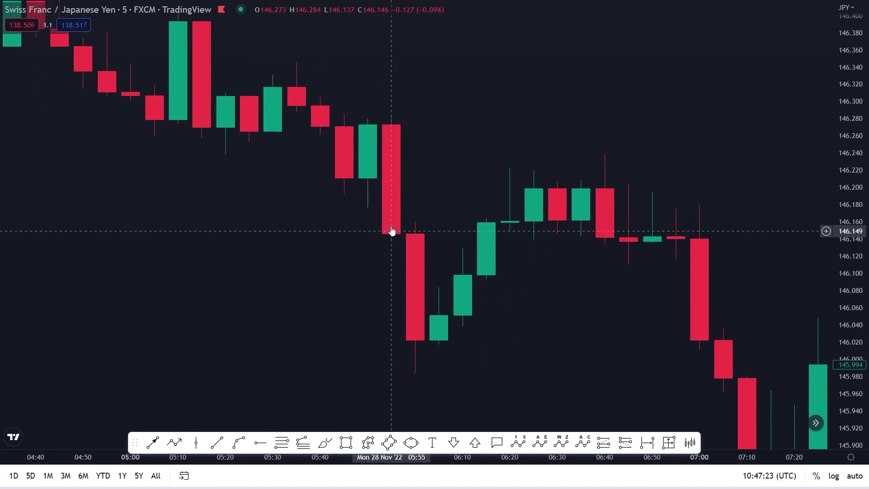
pyautogui.click(260, 443)
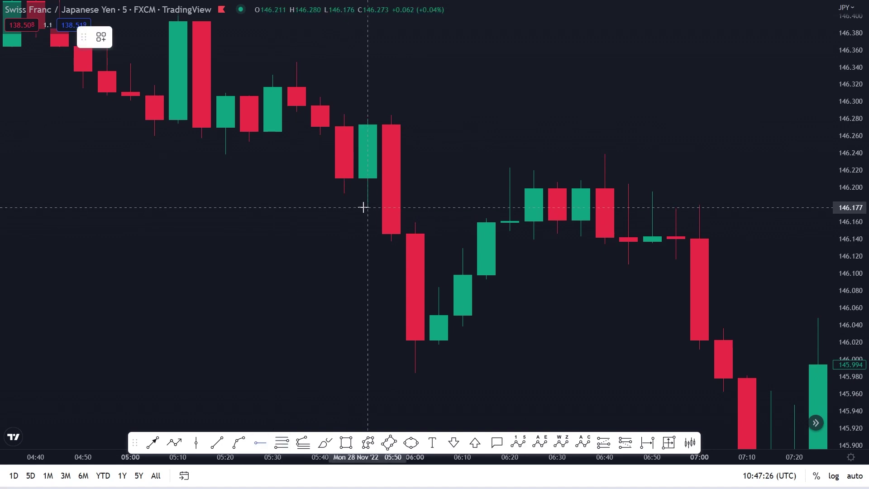
pyautogui.click(363, 207)
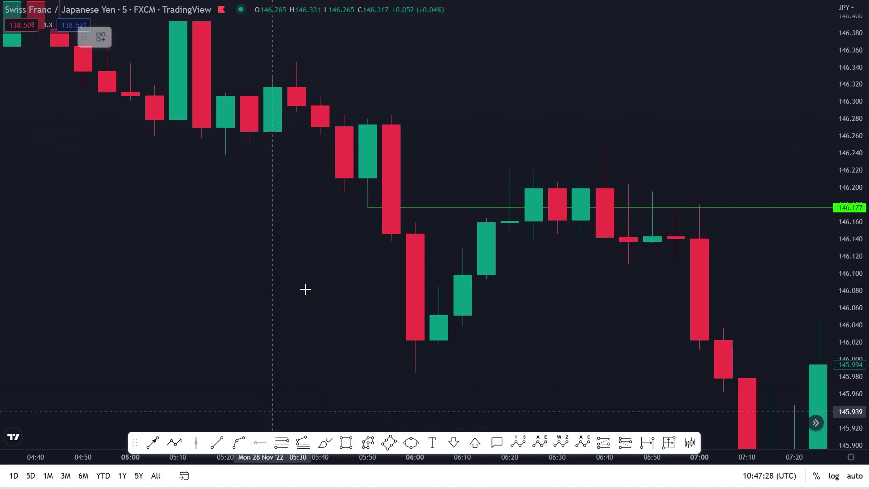
pyautogui.click(401, 221)
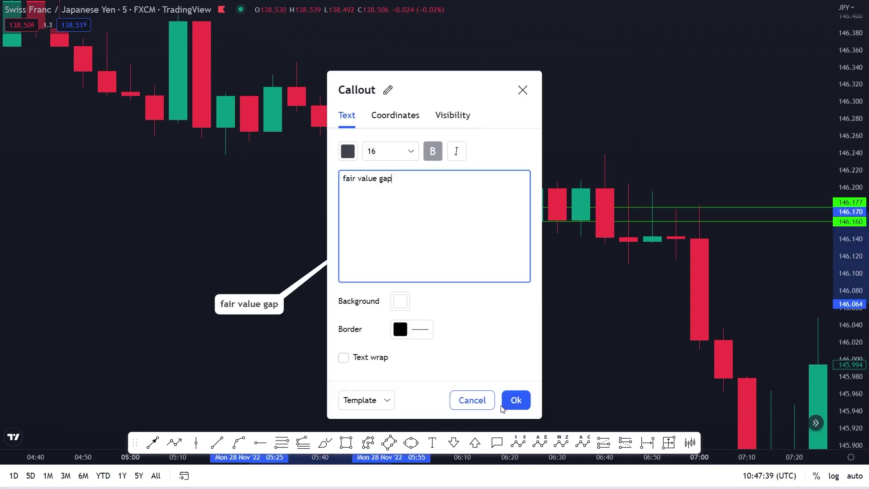
pyautogui.click(514, 400)
pyautogui.click(594, 295)
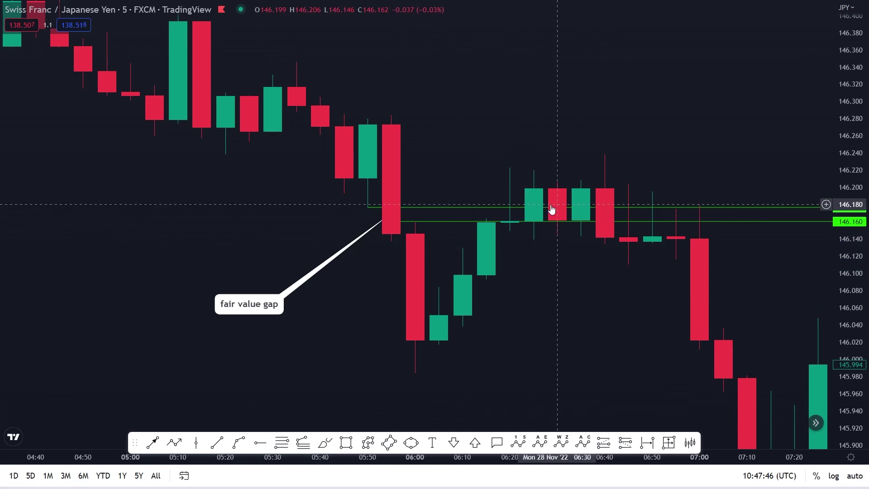
# Draw a zone rectangle above the gap from 146.211 to 146.286, spanning 05:50 to 07:00 on 28 Nov
pyautogui.scroll(-3, 643, 102)
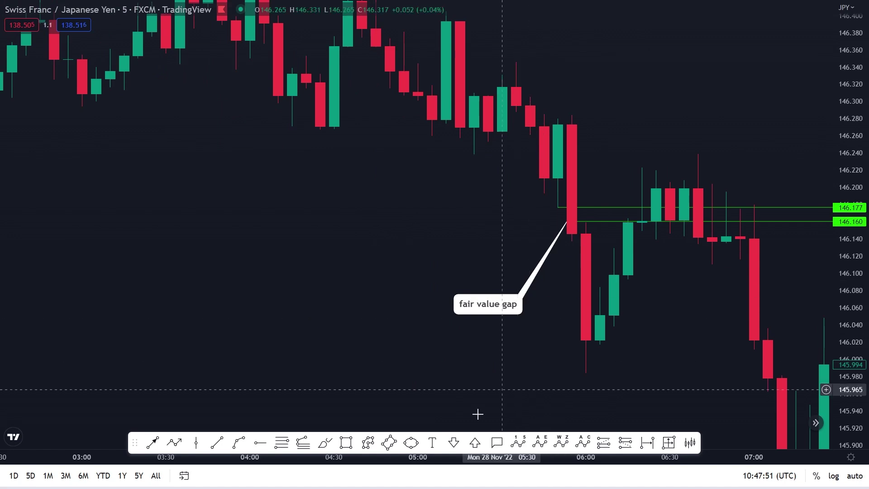
pyautogui.click(558, 178)
pyautogui.click(754, 113)
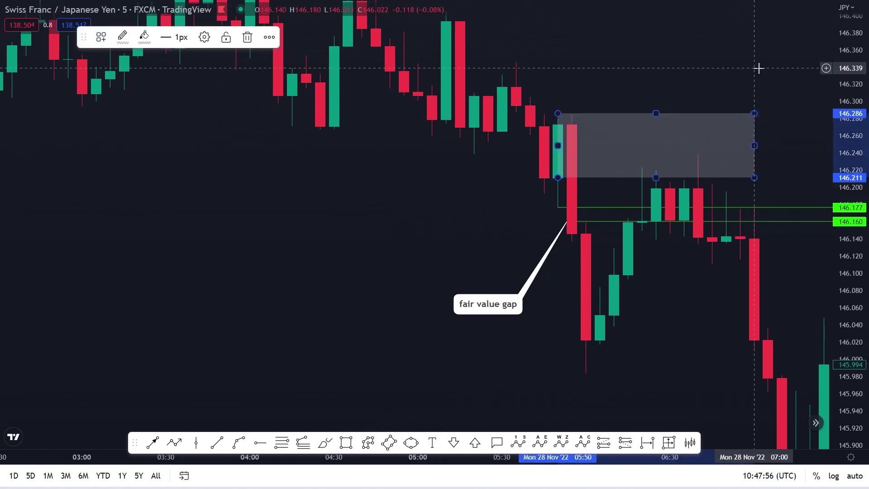
# Remove the drawings from the chart
pyautogui.moveTo(759, 69); pyautogui.dragTo(434, 41)
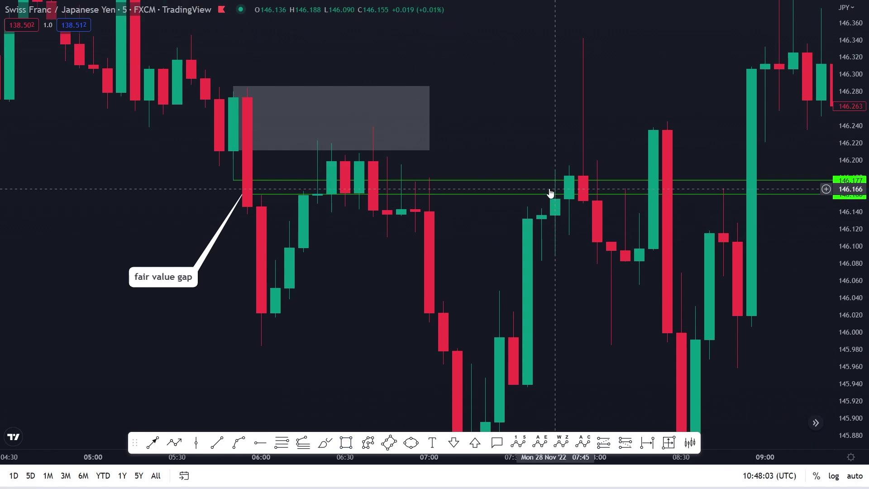
pyautogui.rightClick(714, 195)
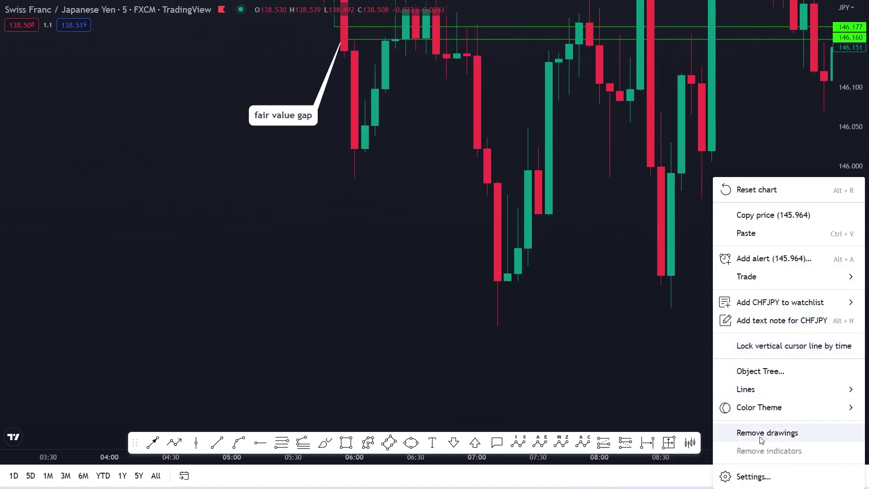
pyautogui.click(760, 434)
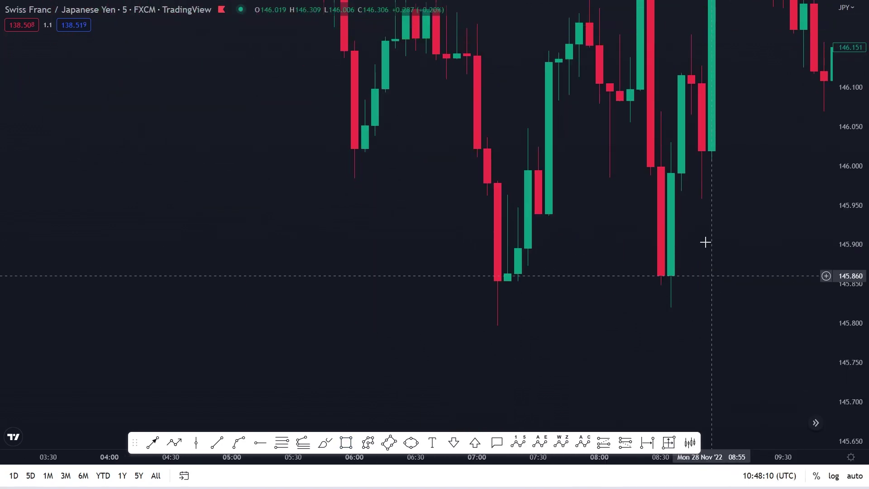
# Draw an arrow from about 146.076 at 09:45 on 28 Nov to the large green 08:55 candle, ending at about 146.178
pyautogui.moveTo(704, 241); pyautogui.dragTo(425, 413)
pyautogui.scroll(-1, 790, 243)
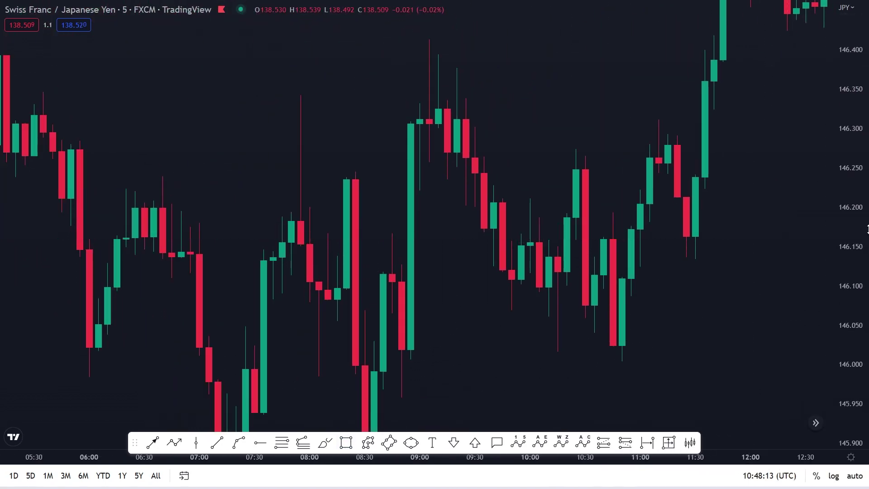
pyautogui.moveTo(848, 228); pyautogui.dragTo(843, 123)
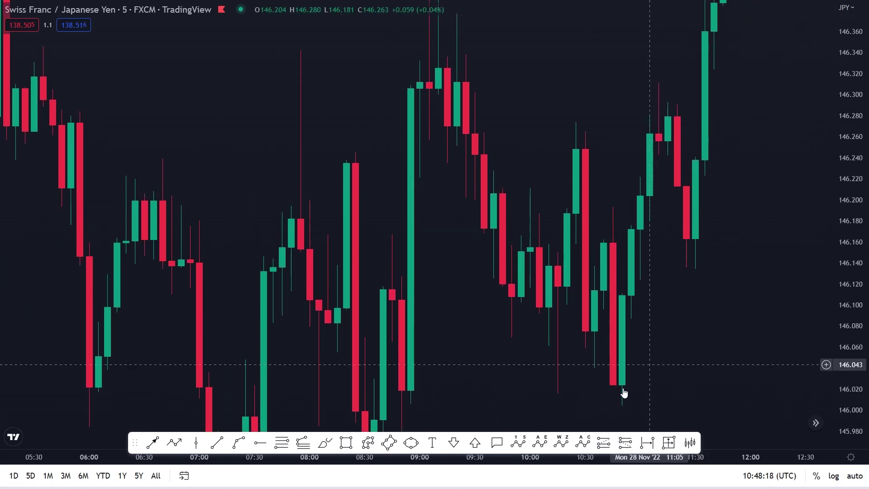
pyautogui.click(503, 330)
pyautogui.click(420, 222)
pyautogui.click(554, 120)
# Draw a zone rectangle from about 145.962 to 146.102 on 28 Nov, spanning 08:50 to 11:10
pyautogui.moveTo(847, 118); pyautogui.dragTo(815, 354)
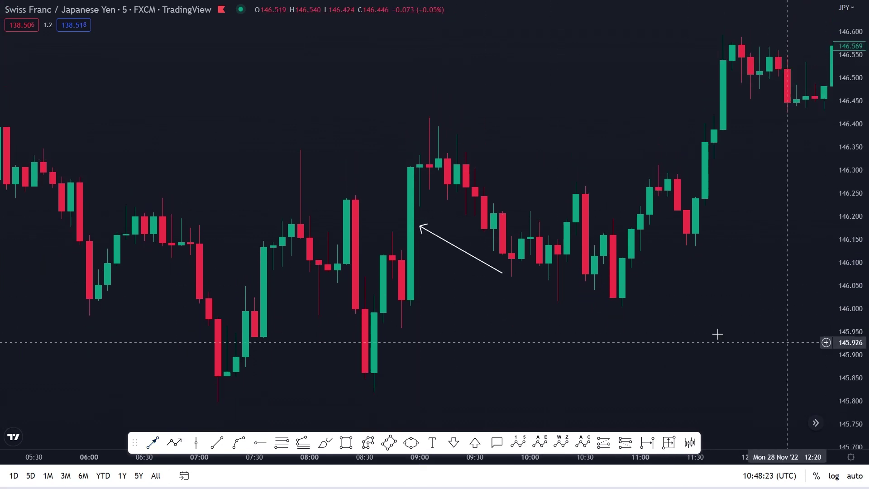
pyautogui.click(347, 443)
pyautogui.click(401, 258)
pyautogui.click(650, 326)
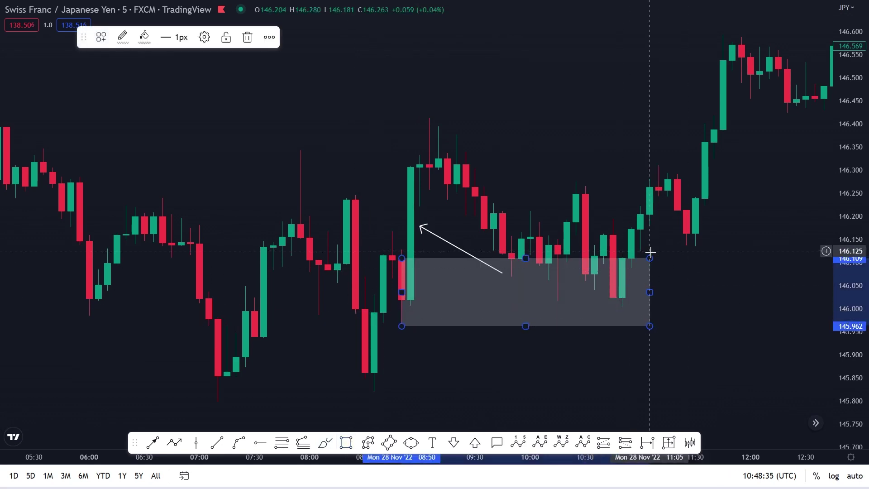
# Draw an arrow from 146.356 to the 09:00 candle at about 146.280 and another from 145.870 to the 08:50 candle's low
pyautogui.click(153, 442)
pyautogui.click(309, 144)
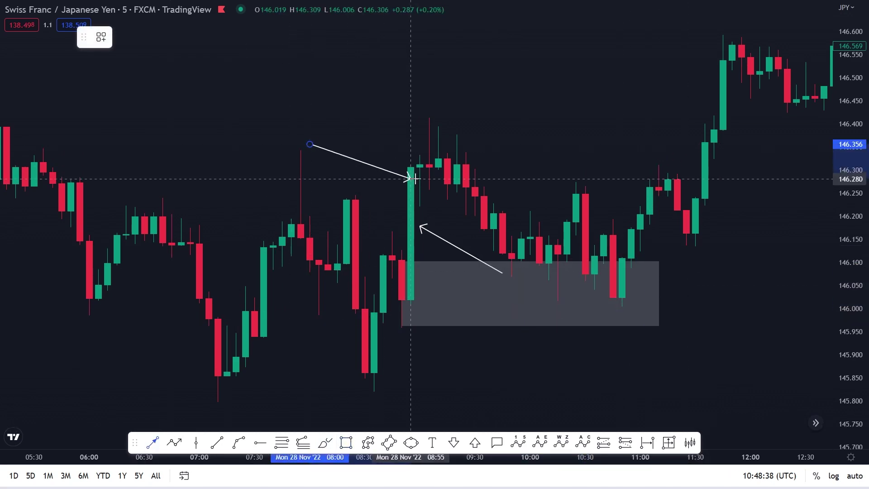
pyautogui.click(417, 178)
pyautogui.click(447, 369)
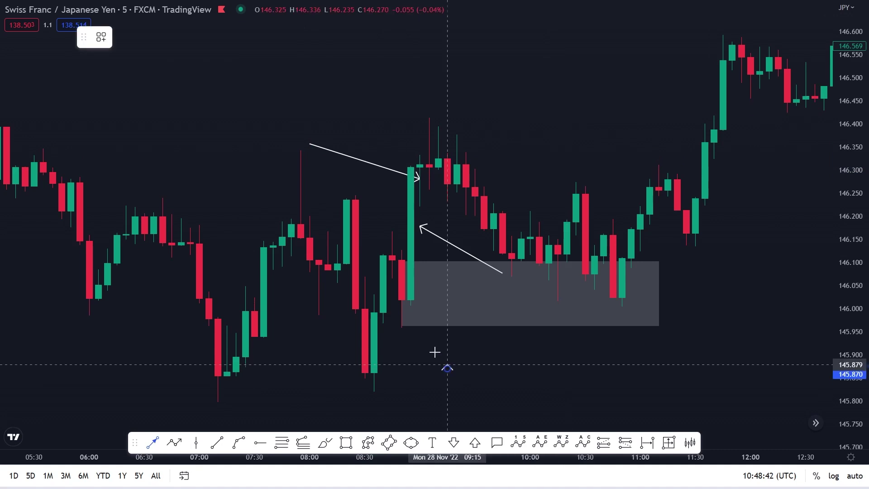
pyautogui.click(402, 333)
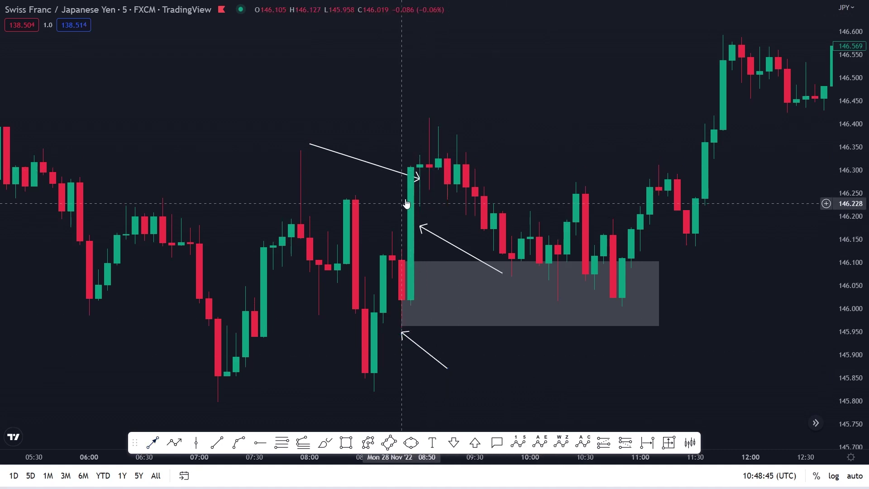
# Draw horizontal rays at 146.129 from the 08:50 candle's high and at 146.225 from the 09:00 candle's low
pyautogui.click(260, 443)
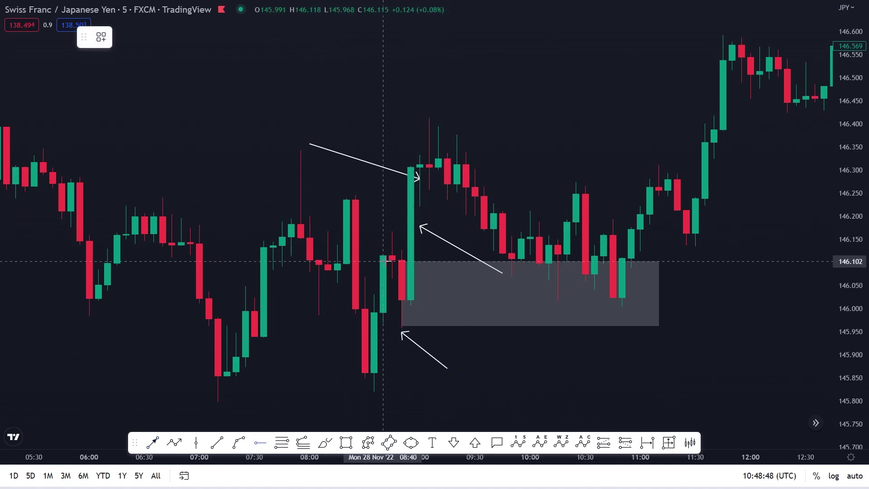
pyautogui.click(402, 249)
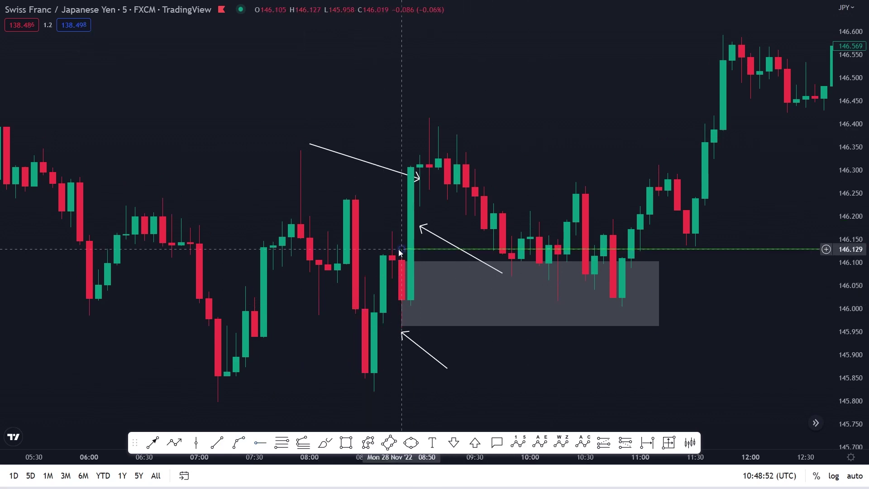
pyautogui.click(260, 442)
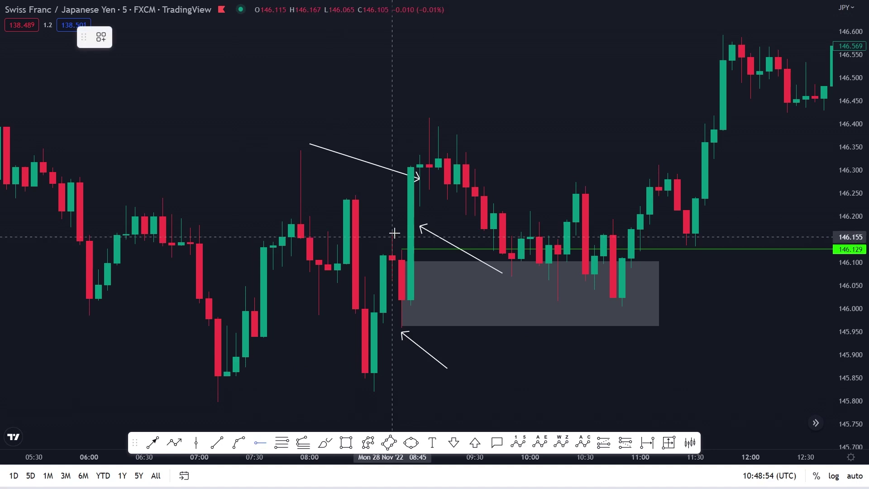
pyautogui.click(420, 205)
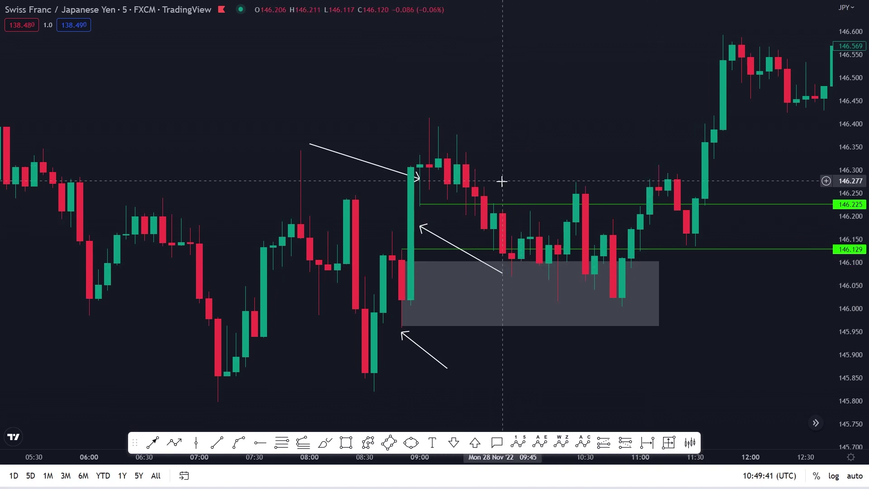
# Delete the 146.225 ray and swing the tail of the arrow below the zone to about 145.814 at 08:45
pyautogui.click(542, 204)
pyautogui.press('Delete')
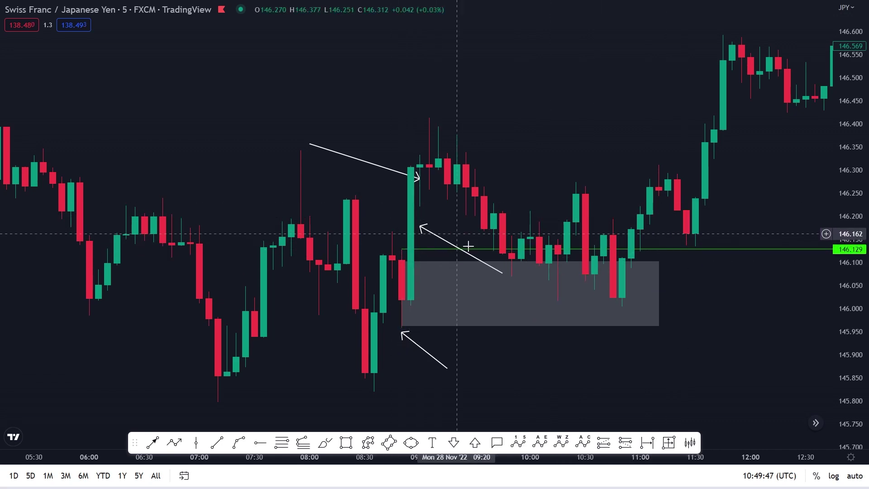
pyautogui.moveTo(447, 367); pyautogui.dragTo(392, 394)
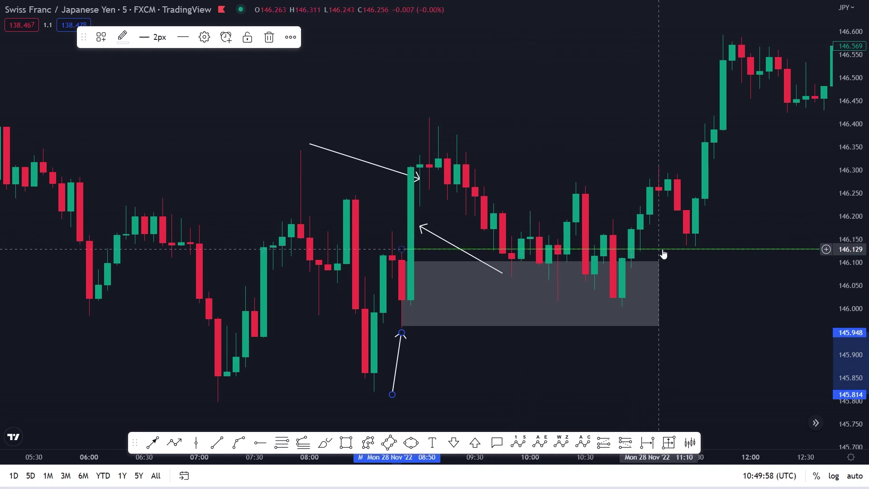
# Move the remaining horizontal ray down into the zone, to 146.006 starting at the 08:50 candle
pyautogui.moveTo(663, 252)
pyautogui.mouseDown()
pyautogui.moveTo(673, 285)
pyautogui.moveTo(659, 301)
pyautogui.moveTo(624, 295)
pyautogui.moveTo(633, 299)
pyautogui.mouseUp()
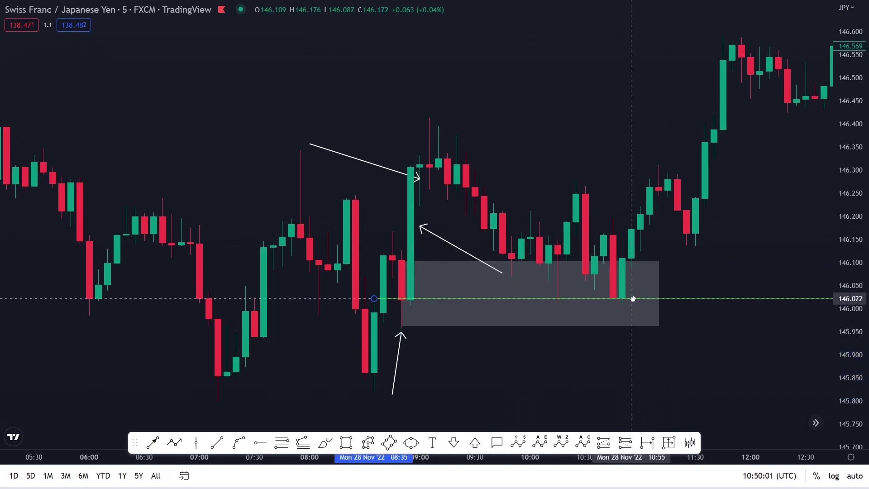
pyautogui.moveTo(442, 301)
pyautogui.mouseDown()
pyautogui.moveTo(476, 297)
pyautogui.moveTo(480, 256)
pyautogui.moveTo(416, 245)
pyautogui.moveTo(423, 260)
pyautogui.moveTo(458, 261)
pyautogui.mouseUp()
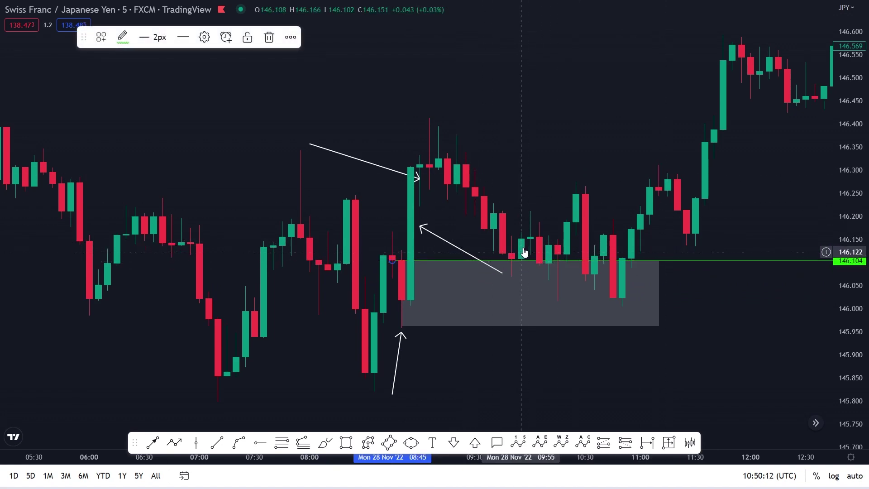
pyautogui.moveTo(686, 260); pyautogui.dragTo(694, 306)
pyautogui.click(750, 257)
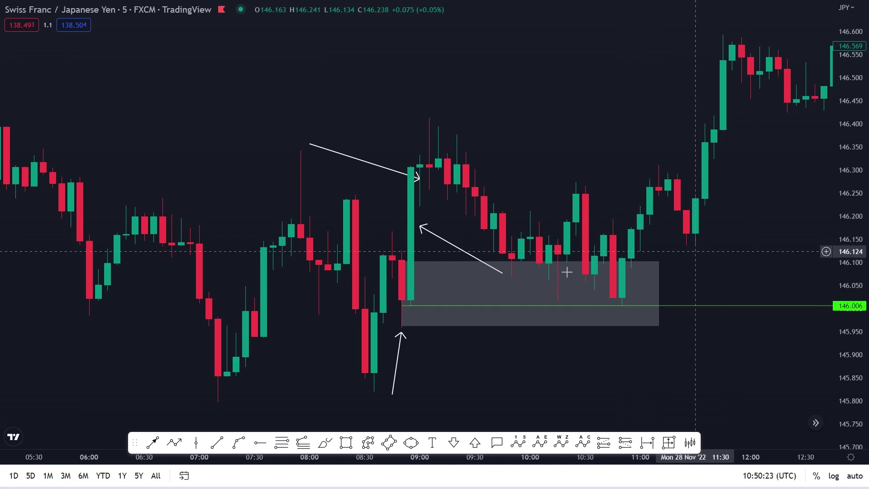
# Add callouts reading "bearish candle before a confirmation" at the 09:50 candle and "confirmation candle" at the 09:55 candle
pyautogui.click(498, 442)
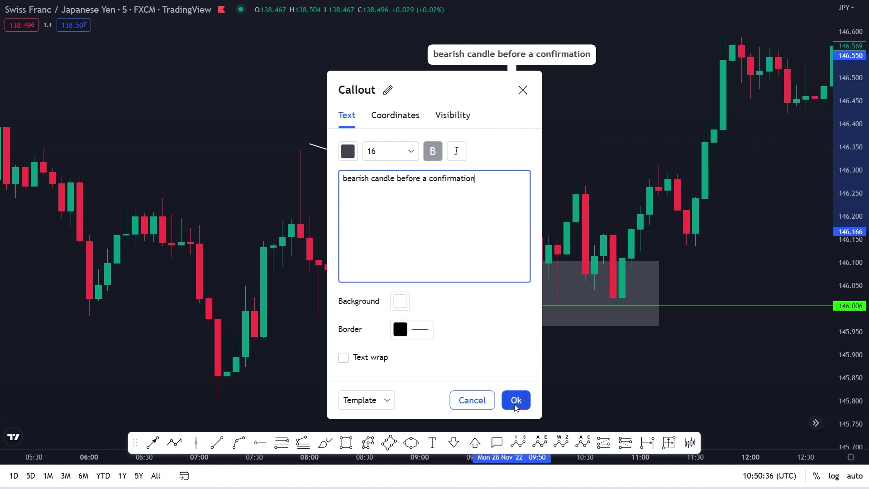
pyautogui.click(516, 401)
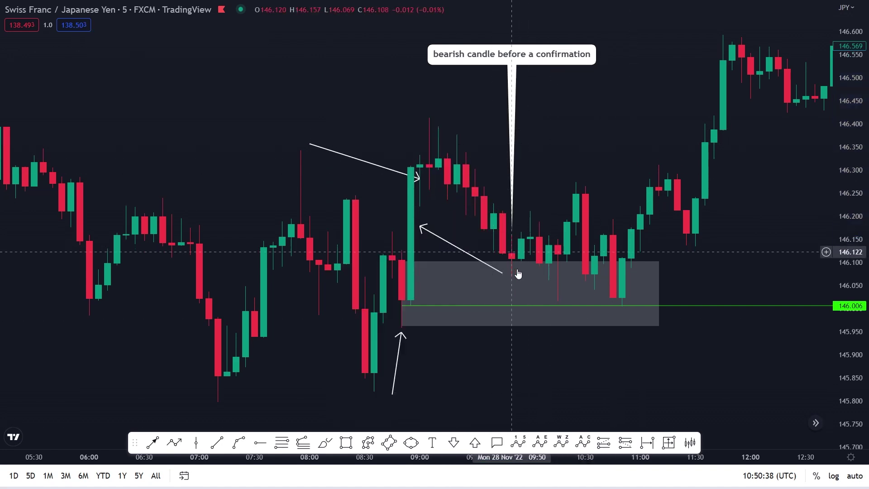
pyautogui.click(496, 443)
pyautogui.click(520, 233)
pyautogui.click(629, 74)
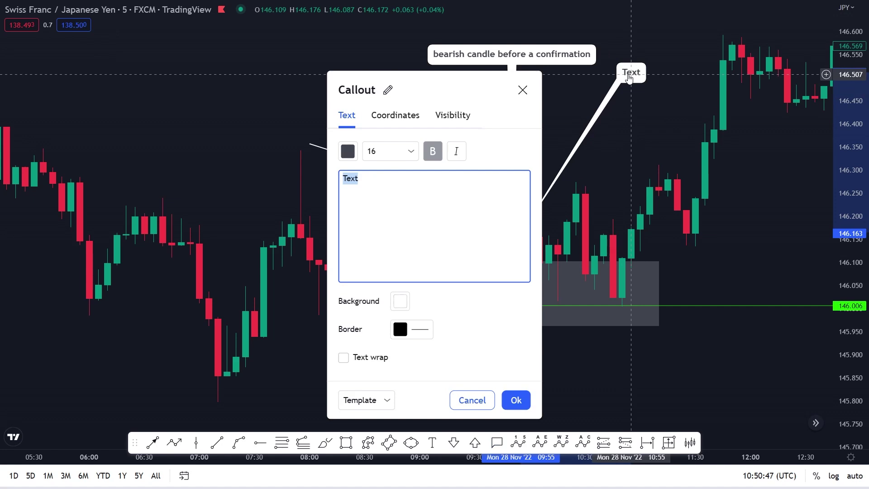
pyautogui.write('confirmation candle')
pyautogui.click(516, 401)
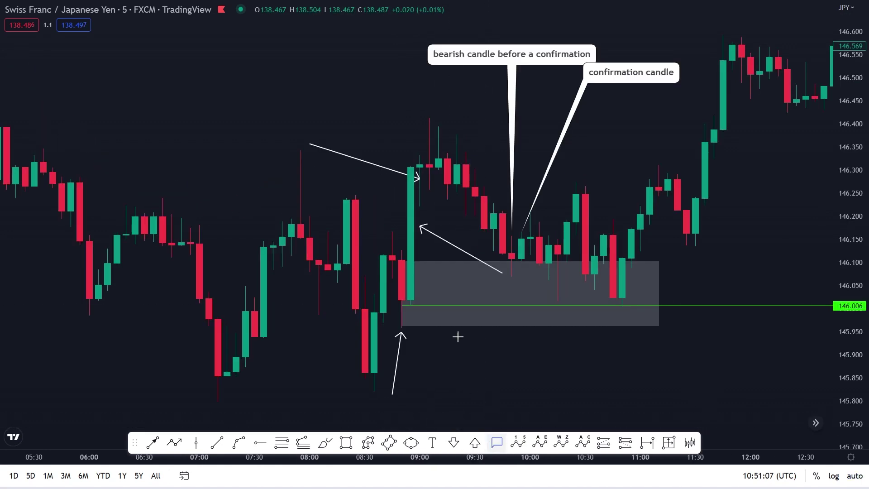
# Add callouts "impulsive" at the large green candle and "the market is corrective" at the 09:30 pullback, with the latter's label at about 146.377
pyautogui.moveTo(402, 193); pyautogui.dragTo(193, 59)
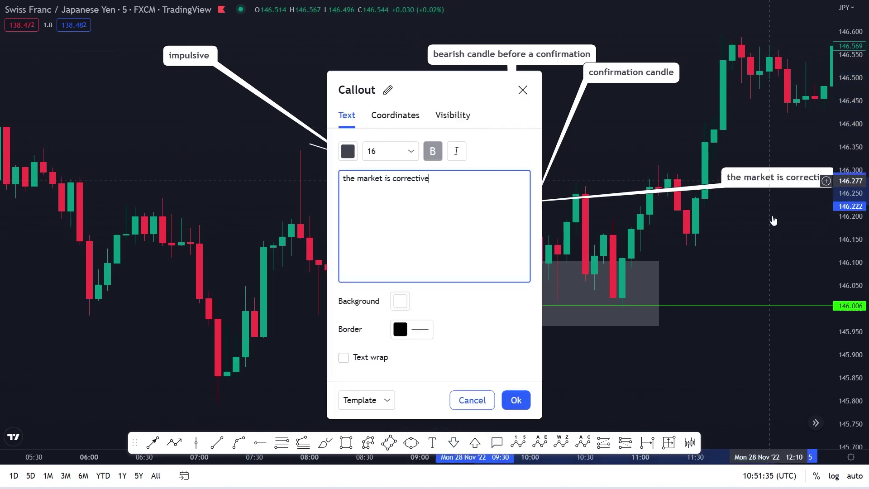
pyautogui.click(518, 402)
pyautogui.moveTo(778, 179); pyautogui.dragTo(687, 164)
pyautogui.click(771, 243)
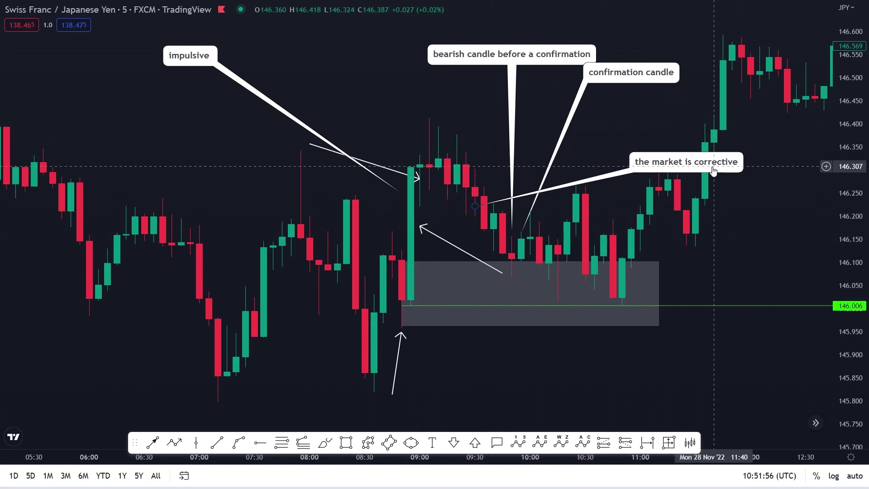
pyautogui.moveTo(718, 169); pyautogui.dragTo(672, 142)
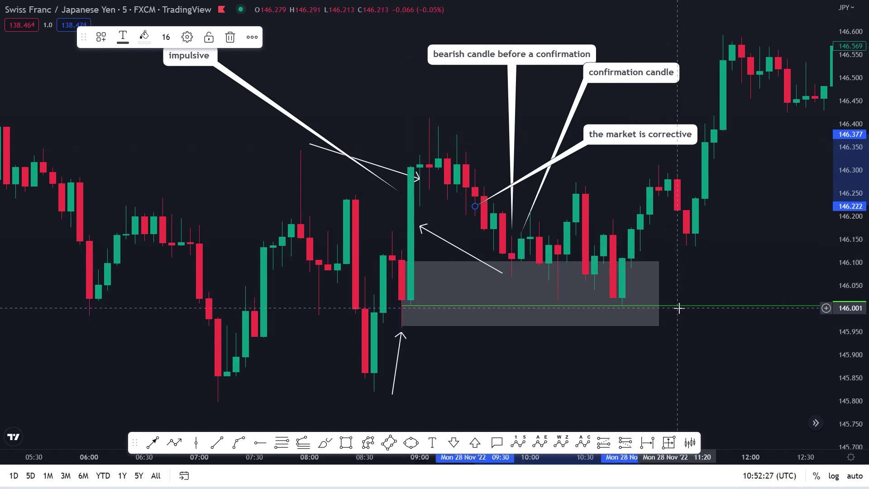
# Move the horizontal ray to 146.017 and add a "fair value gap" callout anchored at 146.182, 08:50, with its label at about 145.838
pyautogui.moveTo(680, 312); pyautogui.dragTo(679, 301)
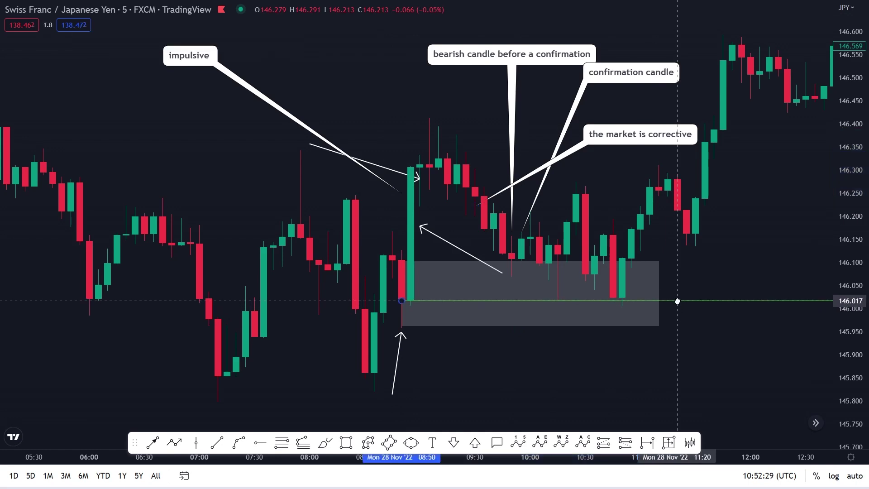
pyautogui.click(731, 248)
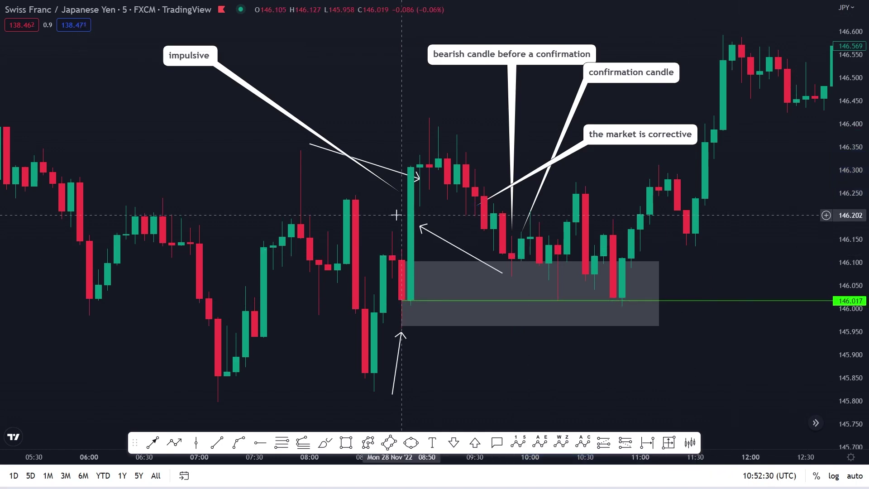
pyautogui.click(416, 233)
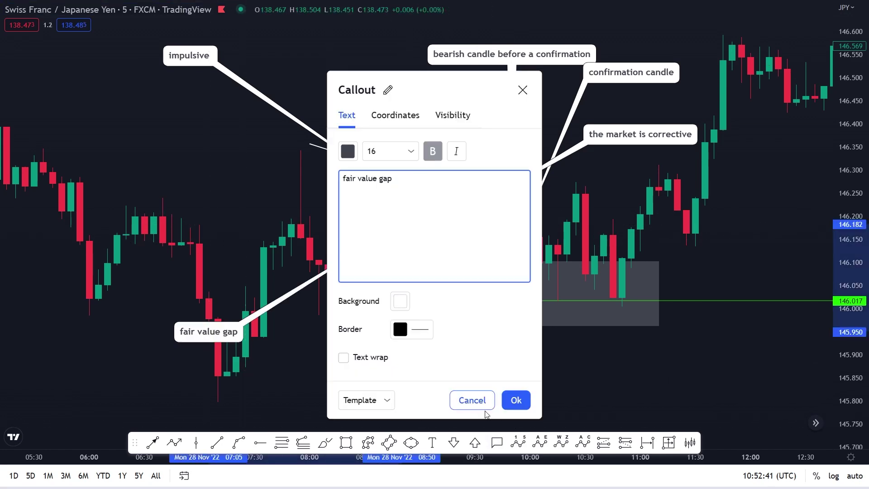
pyautogui.click(516, 401)
pyautogui.moveTo(713, 166); pyautogui.dragTo(656, 177)
pyautogui.moveTo(163, 343); pyautogui.dragTo(92, 394)
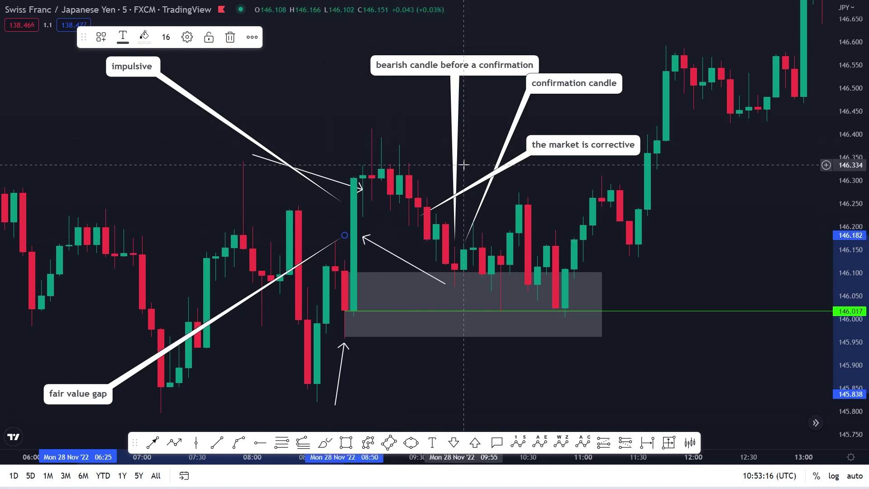
# Remove all drawings from the CHF/JPY chart and switch to the 4-hour BTCUSD chart in full screen
pyautogui.rightClick(685, 213)
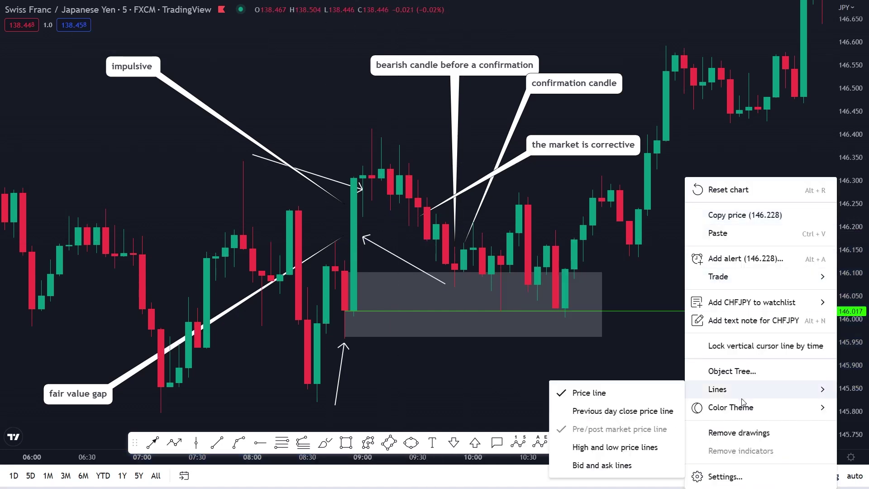
pyautogui.click(749, 437)
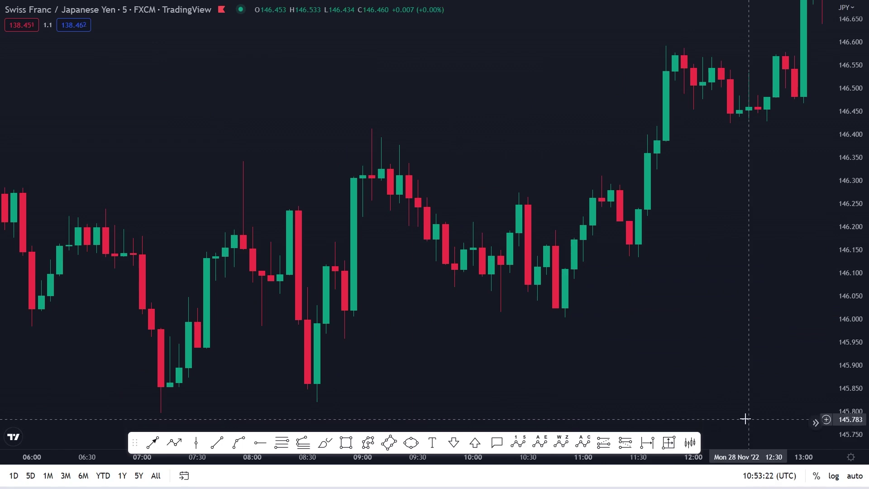
pyautogui.press('Escape')
pyautogui.scroll(-5, 765, 202)
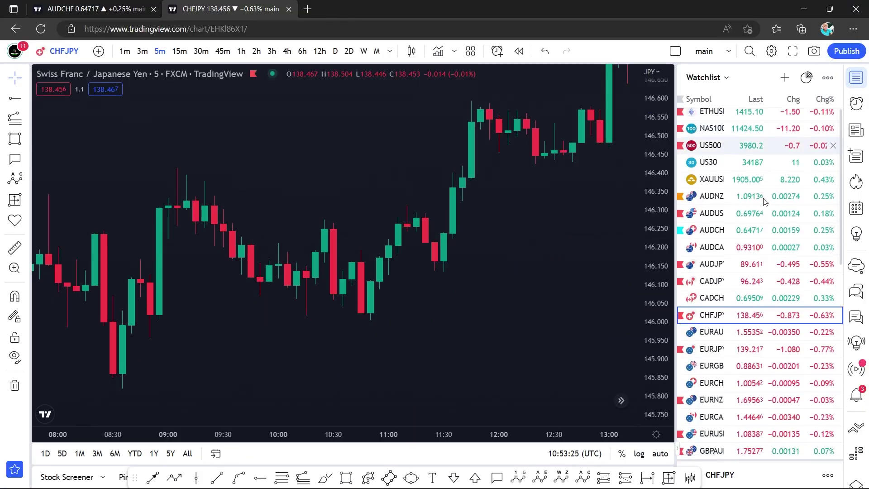
pyautogui.scroll(5, 764, 204)
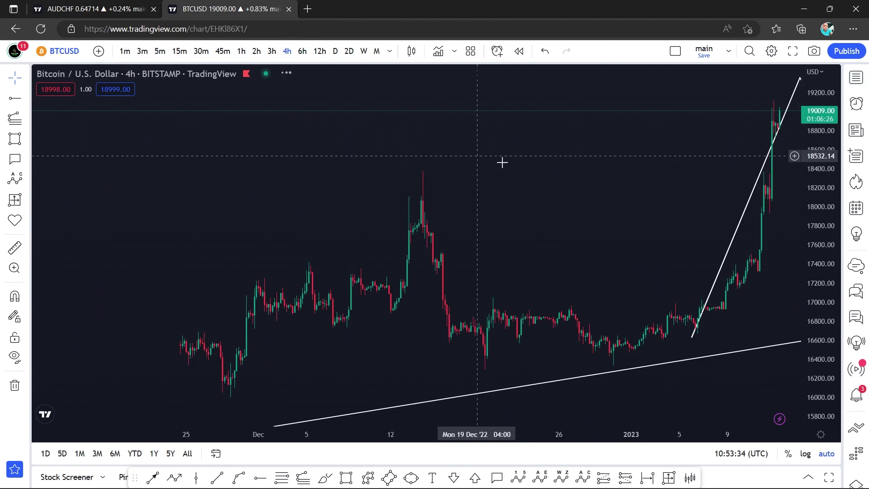
pyautogui.scroll(-3, 663, 213)
pyautogui.click(792, 51)
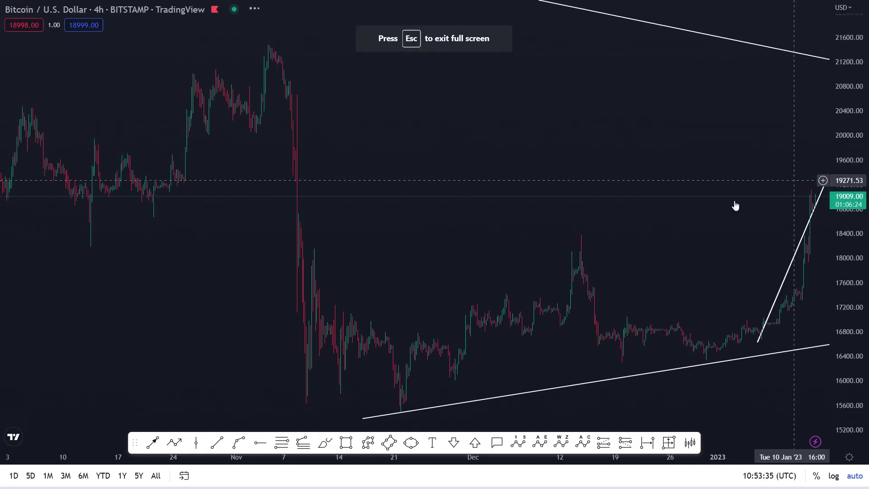
# Draw horizontal rays at 16009.28 and 15790.19 from the candles at the 22 Nov low on the BTCUSD chart
pyautogui.moveTo(427, 247); pyautogui.dragTo(287, 173)
pyautogui.moveTo(846, 136); pyautogui.dragTo(845, 220)
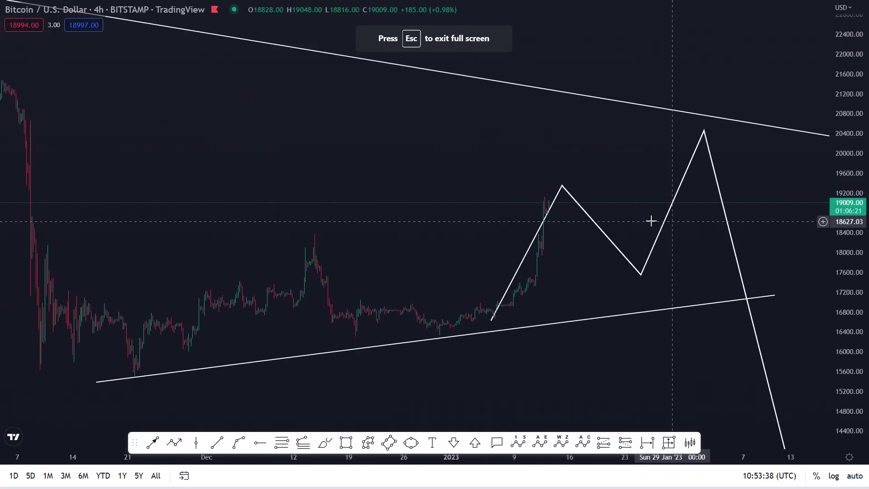
pyautogui.scroll(3, 649, 220)
pyautogui.scroll(2, 322, 239)
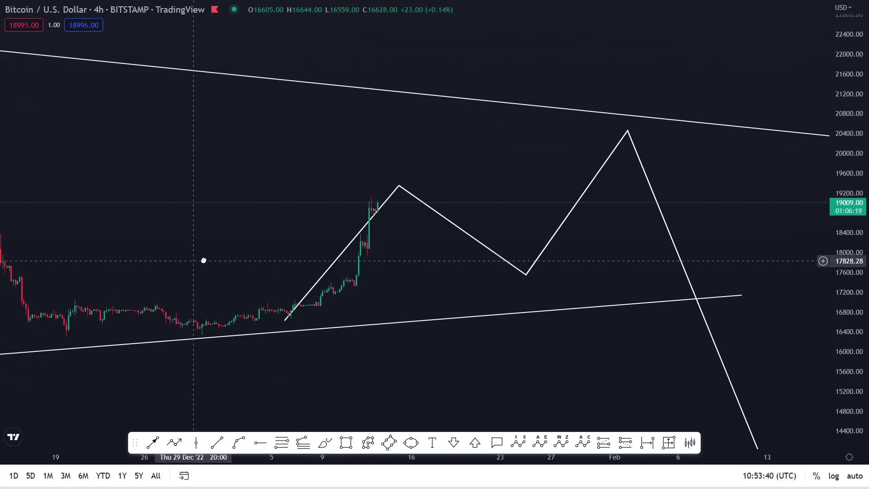
pyautogui.moveTo(202, 258)
pyautogui.mouseDown()
pyautogui.moveTo(658, 210)
pyautogui.moveTo(741, 65)
pyautogui.mouseUp()
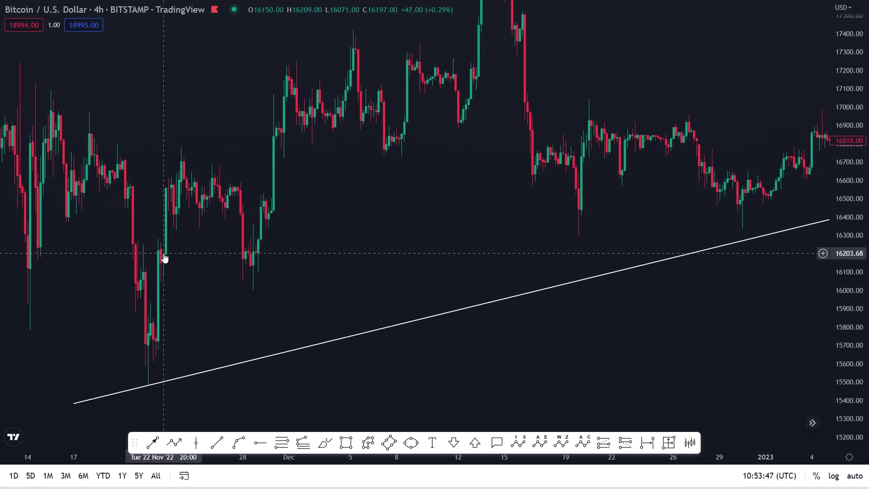
pyautogui.moveTo(392, 264); pyautogui.dragTo(676, 175)
pyautogui.scroll(4, 652, 178)
pyautogui.moveTo(494, 212); pyautogui.dragTo(728, 202)
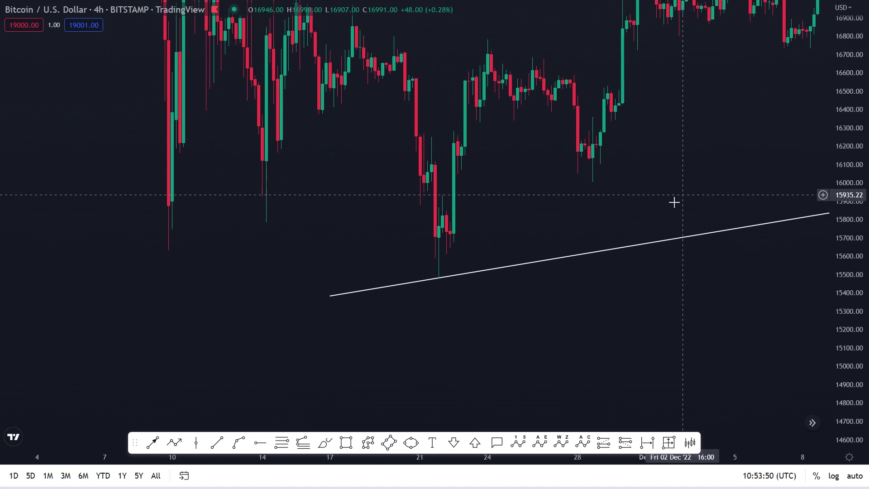
pyautogui.click(261, 442)
pyautogui.click(445, 181)
pyautogui.click(334, 380)
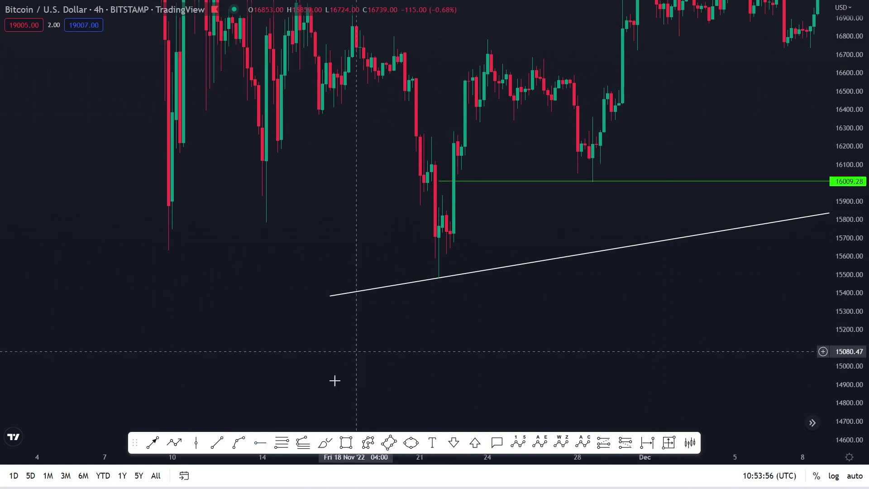
pyautogui.click(261, 442)
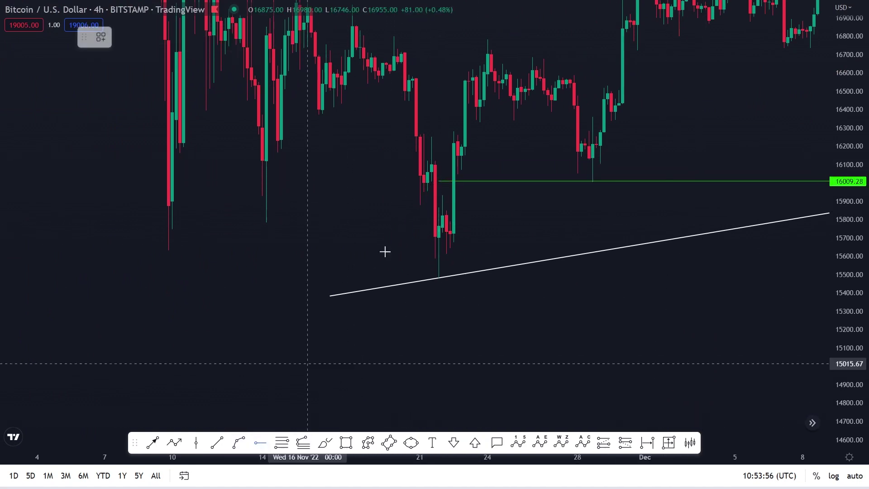
pyautogui.click(446, 222)
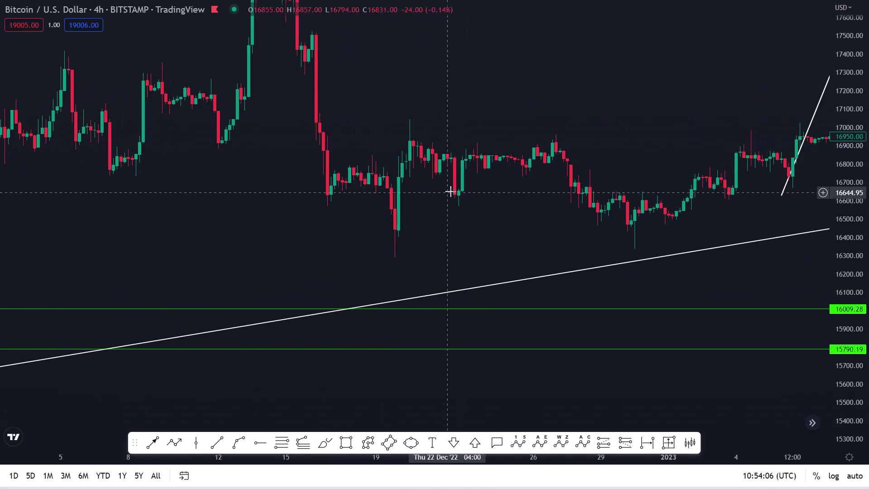
pyautogui.click(346, 442)
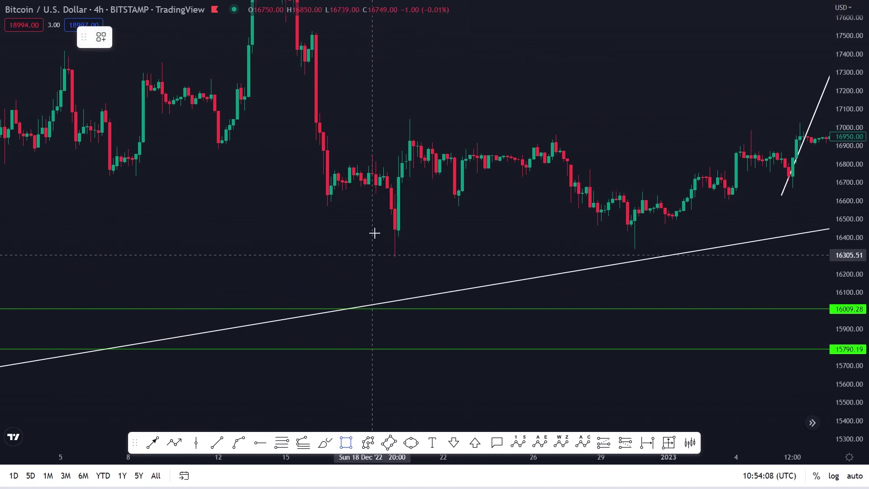
pyautogui.moveTo(388, 210)
pyautogui.mouseDown()
pyautogui.moveTo(719, 278)
pyautogui.moveTo(738, 255)
pyautogui.mouseUp()
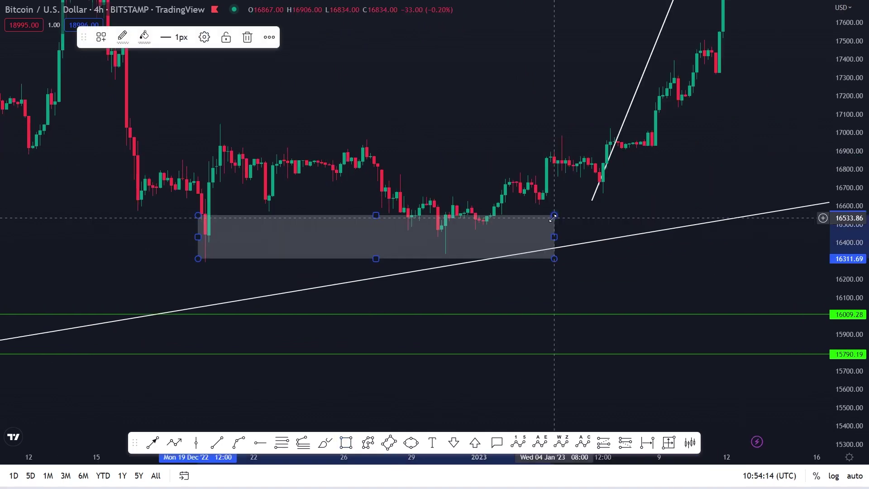
pyautogui.press('Delete')
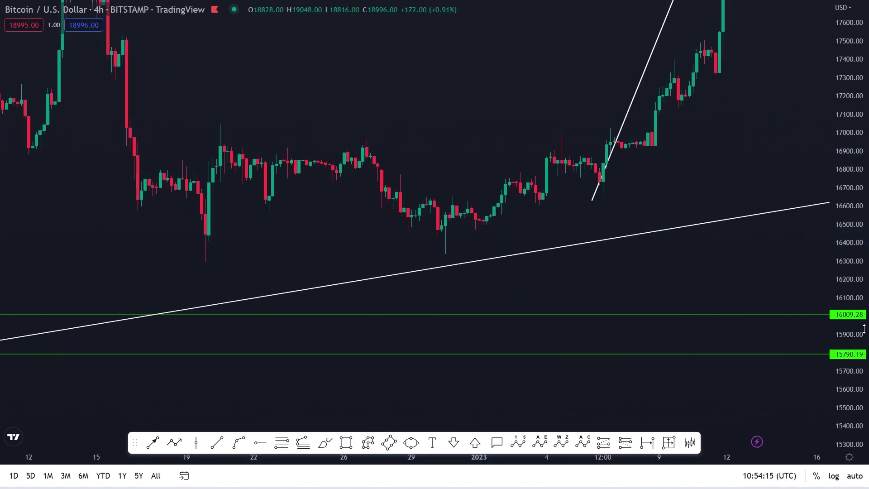
# Mark the range from 16685.09 to 16762.64 with a rectangle spanning 3 to 8 January 2023, and delete it again
pyautogui.moveTo(863, 342); pyautogui.dragTo(769, 2)
pyautogui.moveTo(641, 102); pyautogui.dragTo(751, 188)
pyautogui.scroll(5, 737, 210)
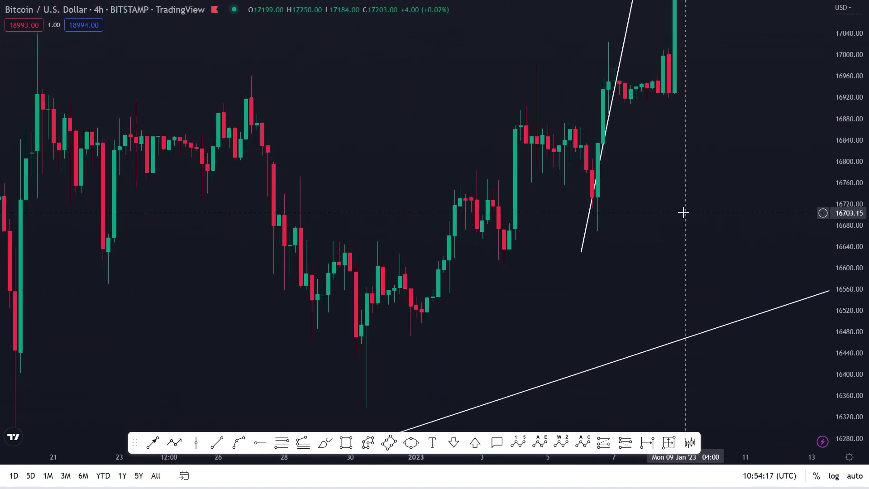
pyautogui.scroll(1, 572, 158)
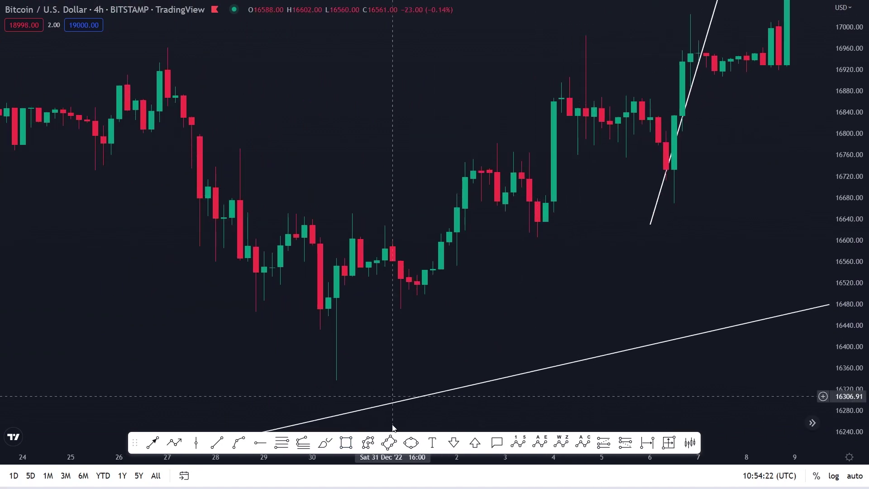
pyautogui.click(347, 446)
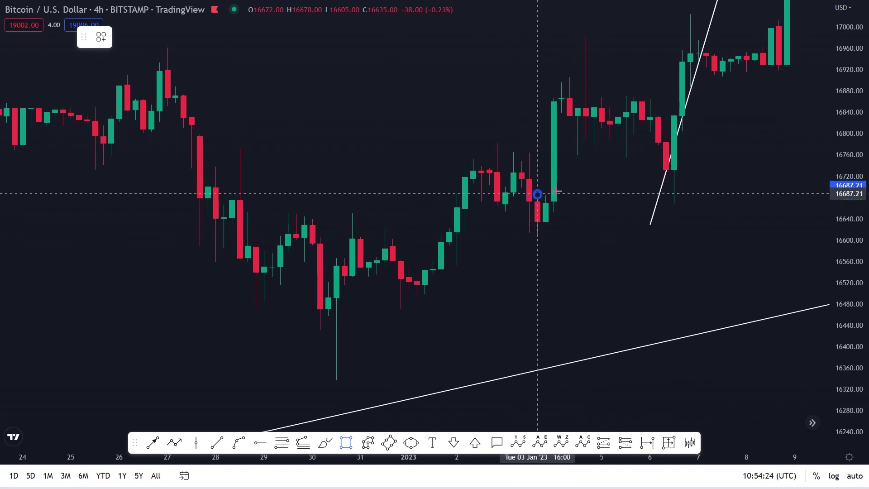
pyautogui.click(747, 153)
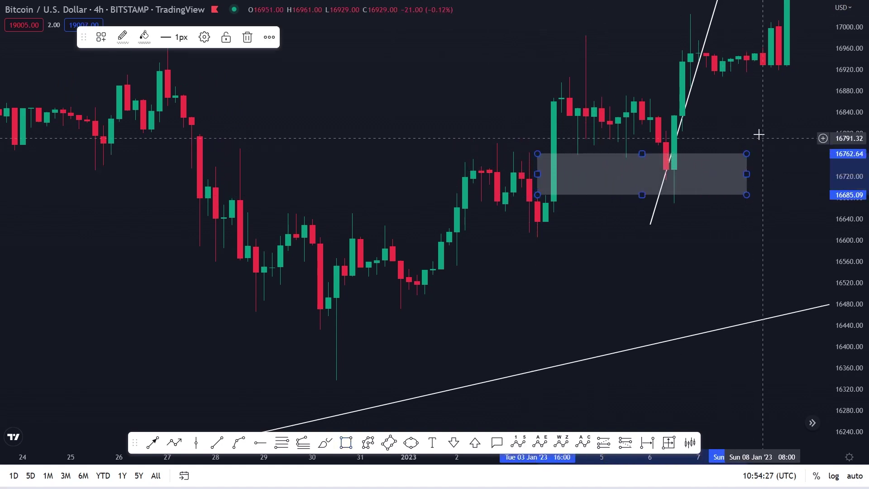
pyautogui.click(759, 135)
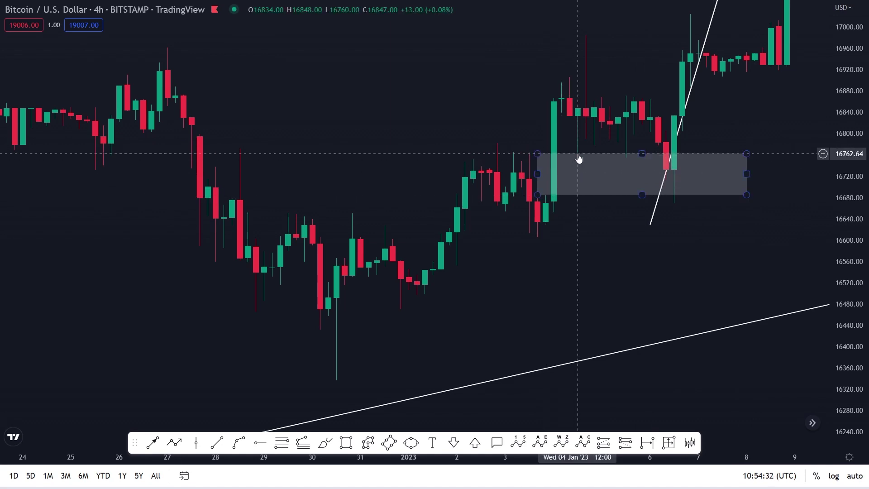
pyautogui.click(744, 195)
pyautogui.press('Delete')
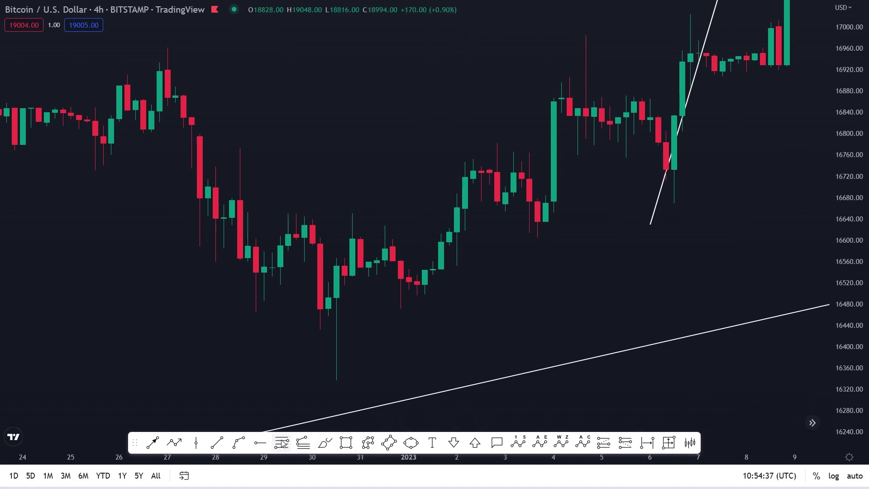
# Mark the 3 January low before the large green candle with a rectangle from about 16605 to 16672, and delete it again
pyautogui.click(346, 443)
pyautogui.moveTo(522, 201); pyautogui.dragTo(757, 236)
pyautogui.moveTo(819, 169); pyautogui.dragTo(662, 237)
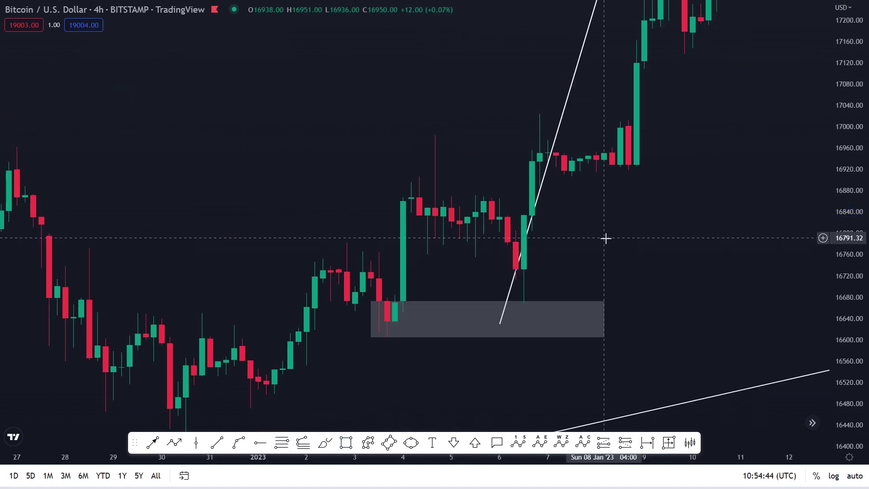
pyautogui.click(609, 302)
pyautogui.press('Delete')
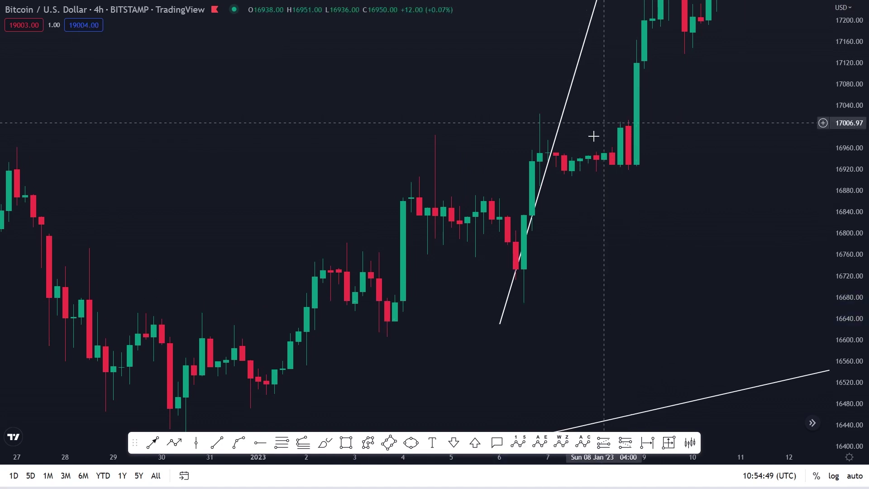
# Switch the BTCUSD chart to the 1-day interval
pyautogui.scroll(-3, 733, 156)
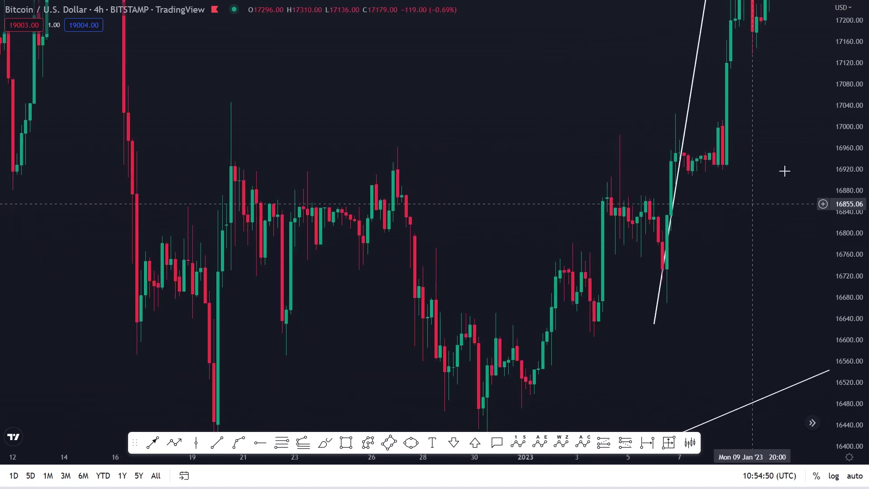
pyautogui.moveTo(840, 209); pyautogui.dragTo(838, 385)
pyautogui.scroll(-6, 706, 204)
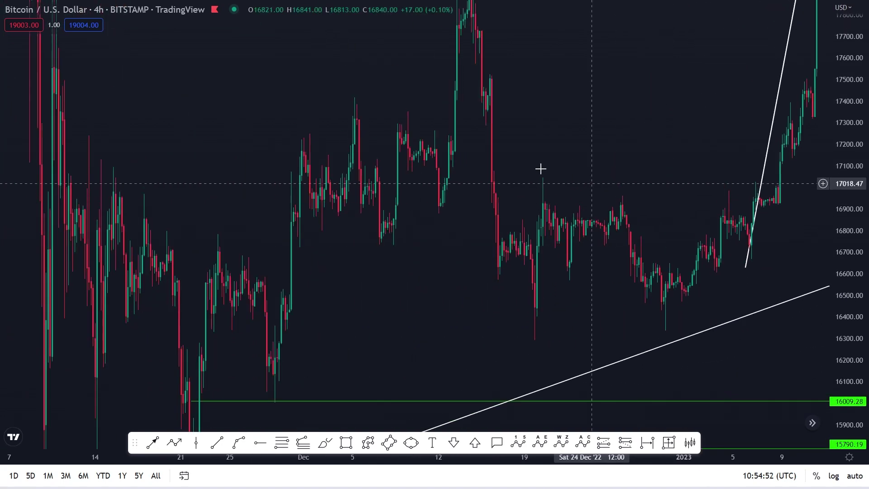
pyautogui.scroll(-3, 602, 208)
pyautogui.write('1')
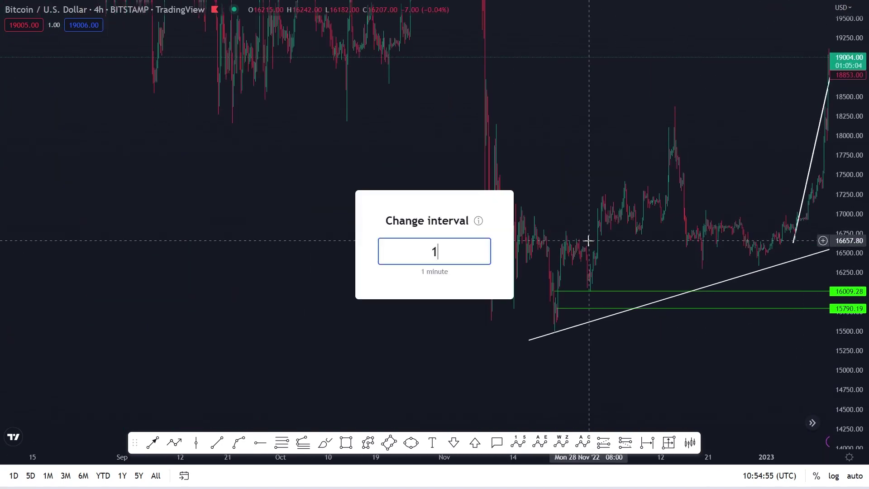
pyautogui.write('D')
pyautogui.press('Return')
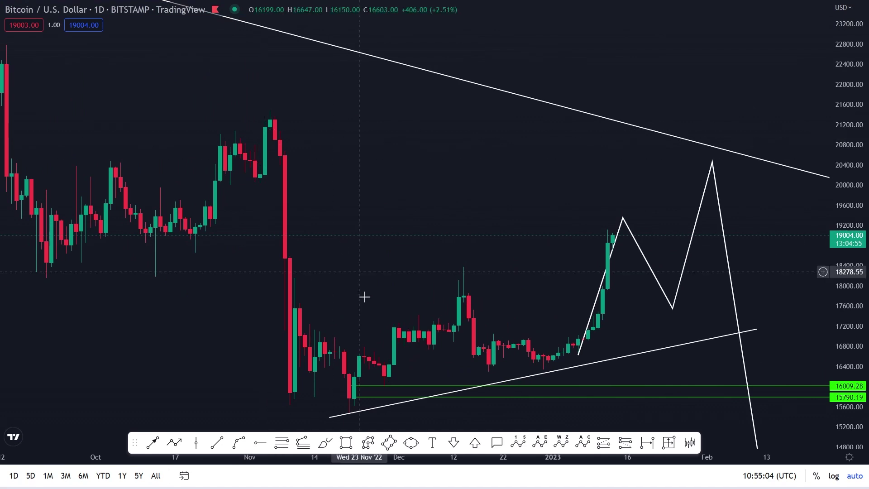
# Draw a supply zone rectangle at about 21100 to 21500 from 1 November 2022, and raise the projected path's February peak to about 21133
pyautogui.click(346, 442)
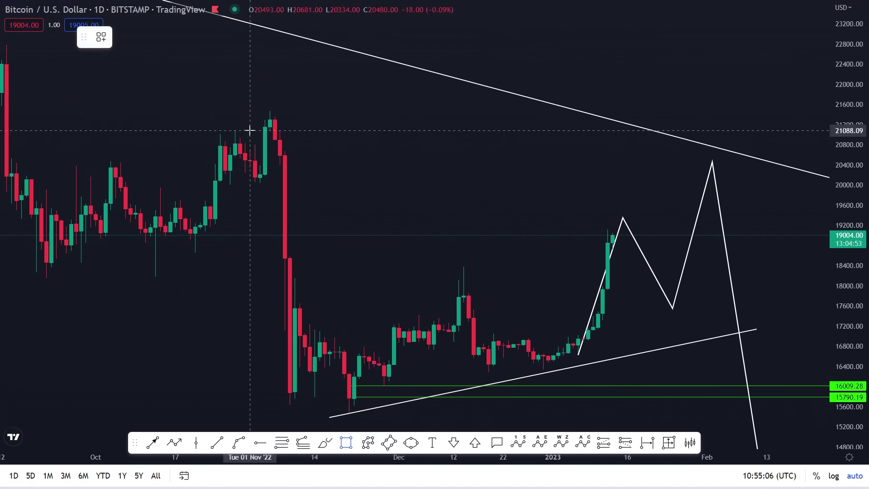
pyautogui.moveTo(250, 131)
pyautogui.mouseDown()
pyautogui.moveTo(588, 130)
pyautogui.moveTo(806, 109)
pyautogui.mouseUp()
pyautogui.moveTo(713, 161); pyautogui.dragTo(712, 131)
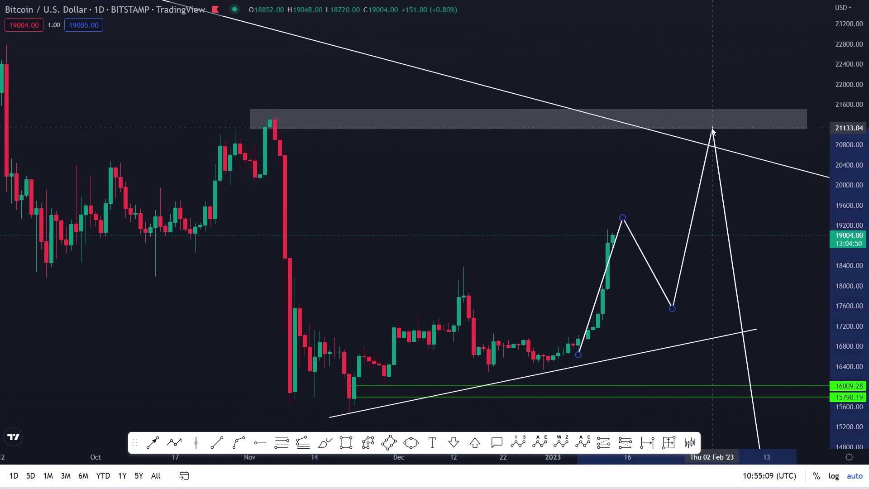
# Delete the two green horizontal rays at 15790.19 and 16009.28 from the daily chart
pyautogui.scroll(-3, 824, 233)
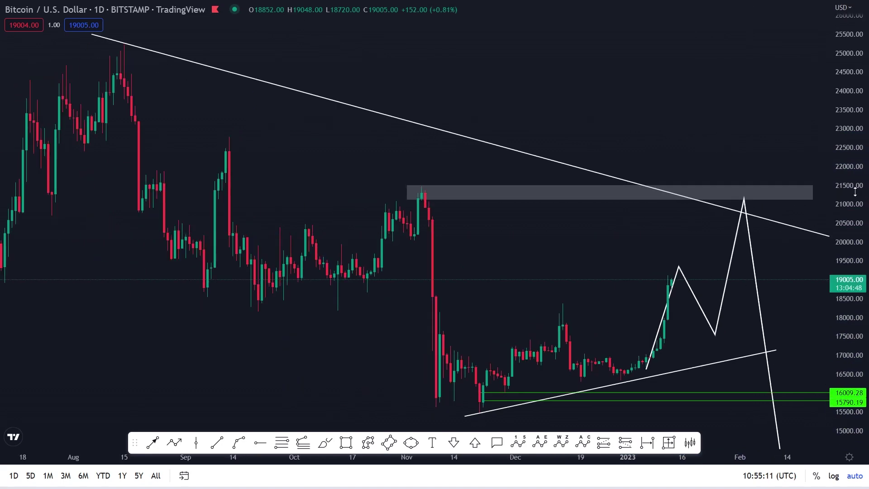
pyautogui.moveTo(855, 191); pyautogui.dragTo(851, 314)
pyautogui.moveTo(623, 387); pyautogui.dragTo(528, 340)
pyautogui.click(709, 293)
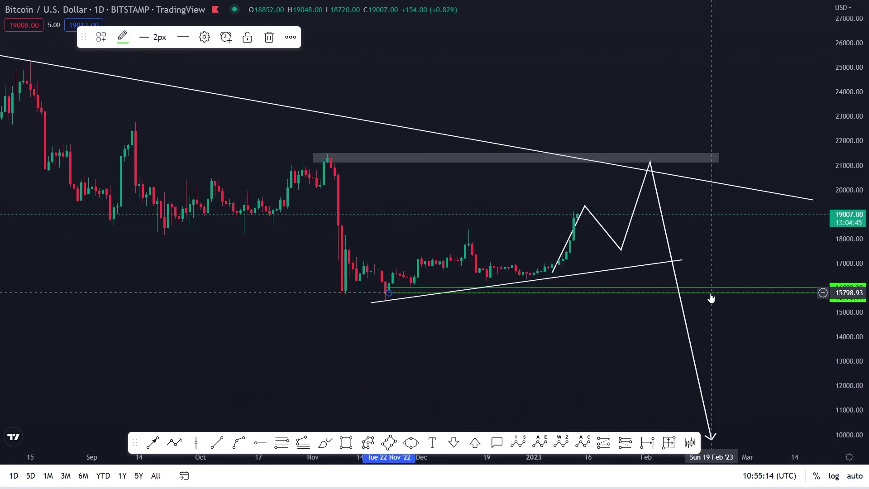
pyautogui.press('Delete')
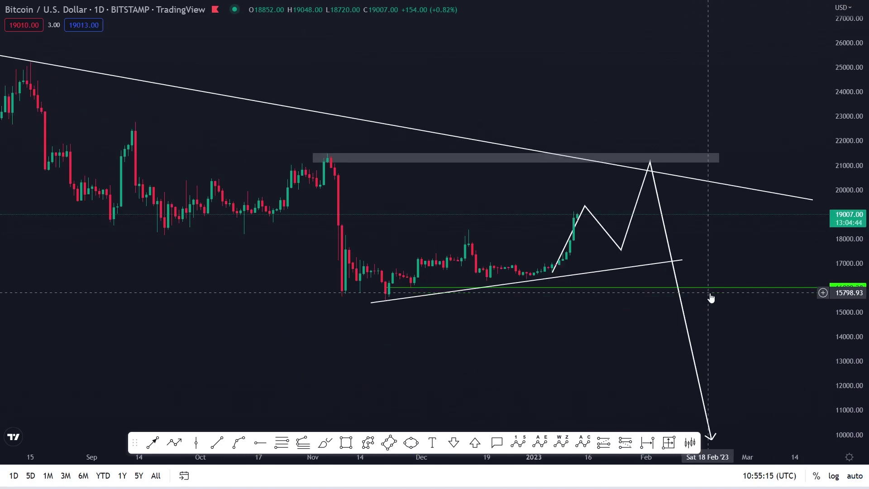
pyautogui.click(700, 288)
pyautogui.press('Delete')
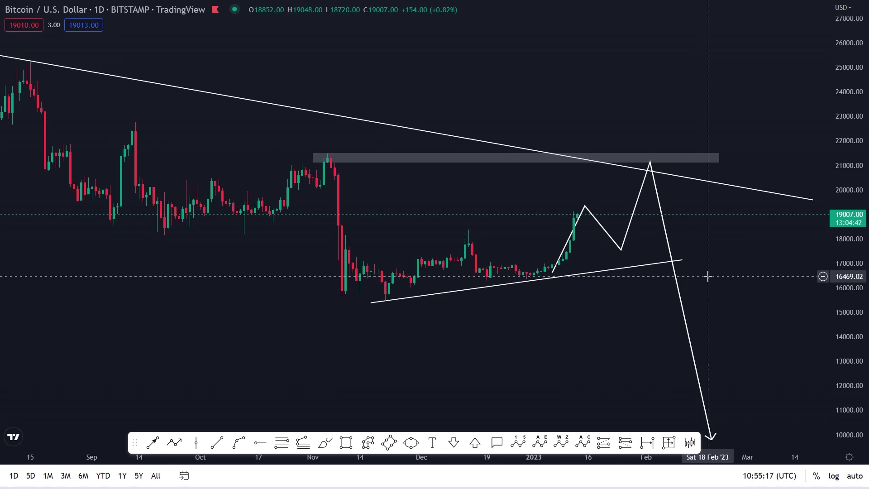
# Switch the BTCUSD chart back to the 4-hour interval
pyautogui.moveTo(709, 276); pyautogui.dragTo(721, 273)
pyautogui.press('4')
pyautogui.press('h')
pyautogui.press('Return')
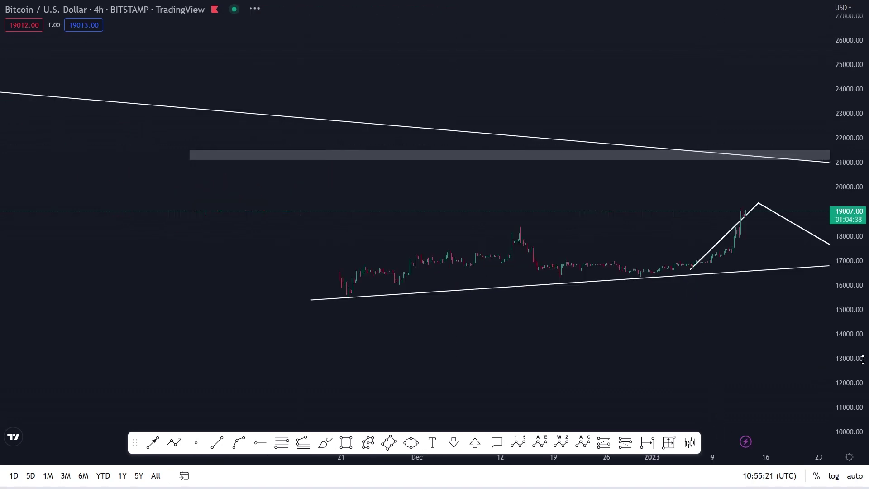
# Examine the 4-hour price action around the November supply zone and back through October and September 2022 for impulsive moves
pyautogui.scroll(6, 776, 144)
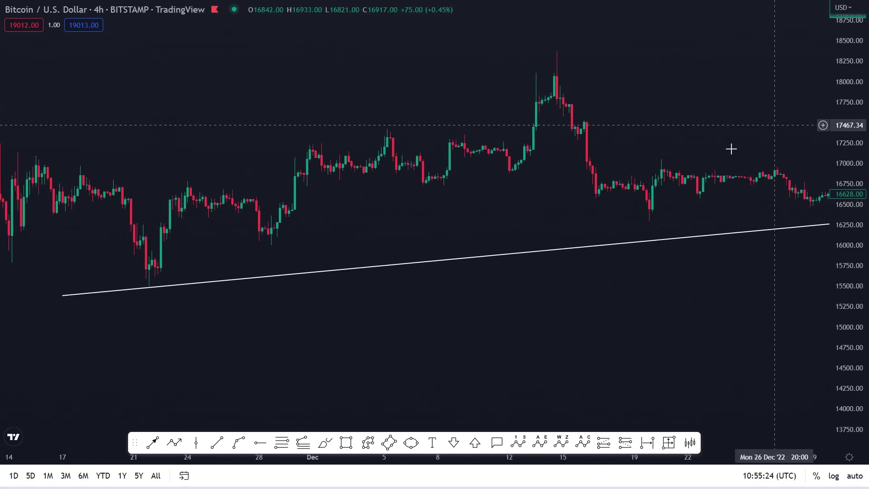
pyautogui.scroll(3, 731, 149)
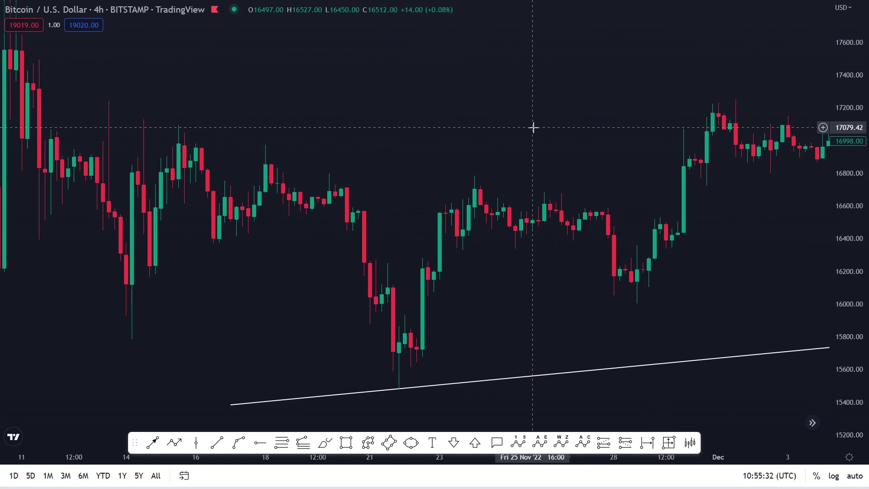
pyautogui.scroll(-5, 533, 127)
pyautogui.moveTo(532, 103); pyautogui.dragTo(670, 432)
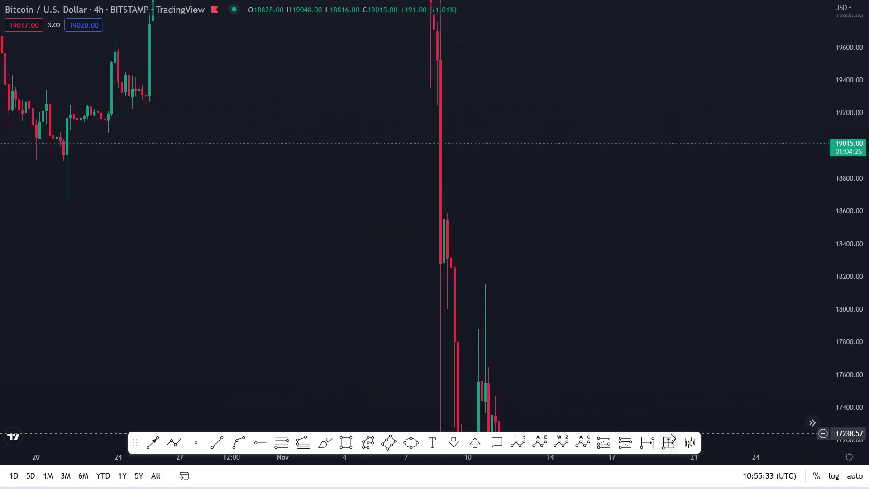
pyautogui.moveTo(570, 185); pyautogui.dragTo(721, 447)
pyautogui.hscroll(-3, 699, 308)
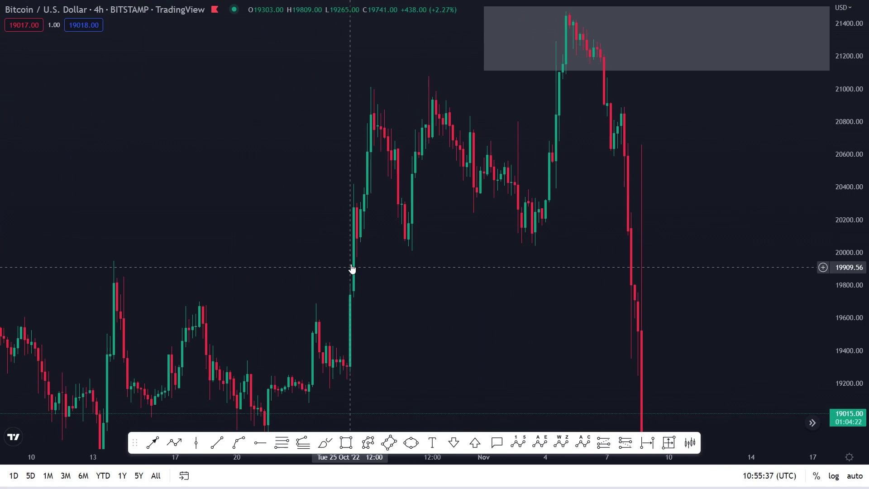
pyautogui.scroll(-5, 592, 278)
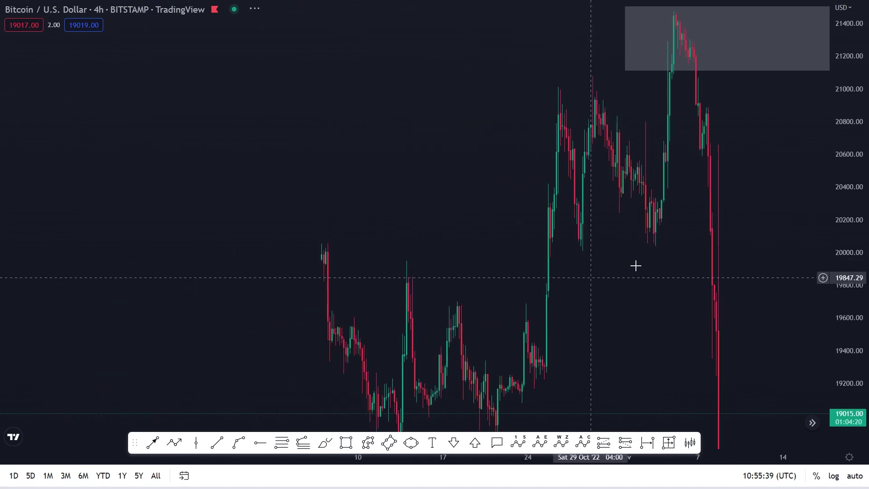
pyautogui.moveTo(852, 144); pyautogui.dragTo(817, 403)
pyautogui.scroll(-3, 521, 304)
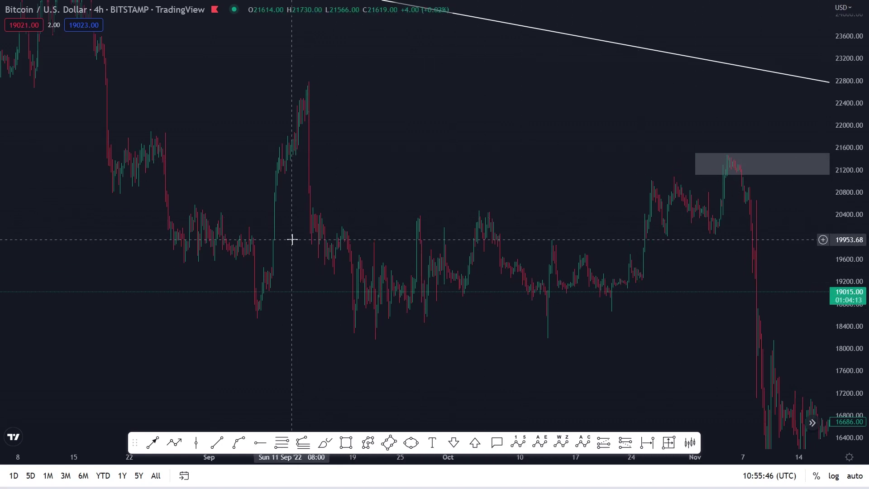
pyautogui.scroll(2, 291, 239)
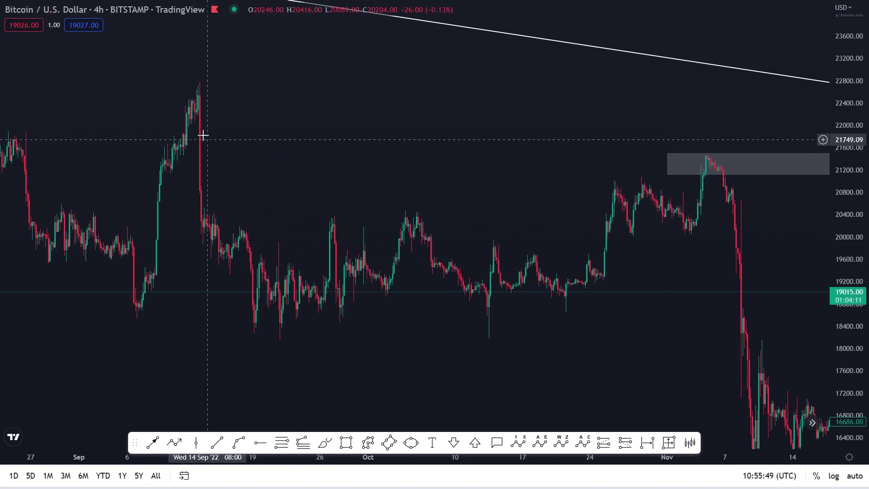